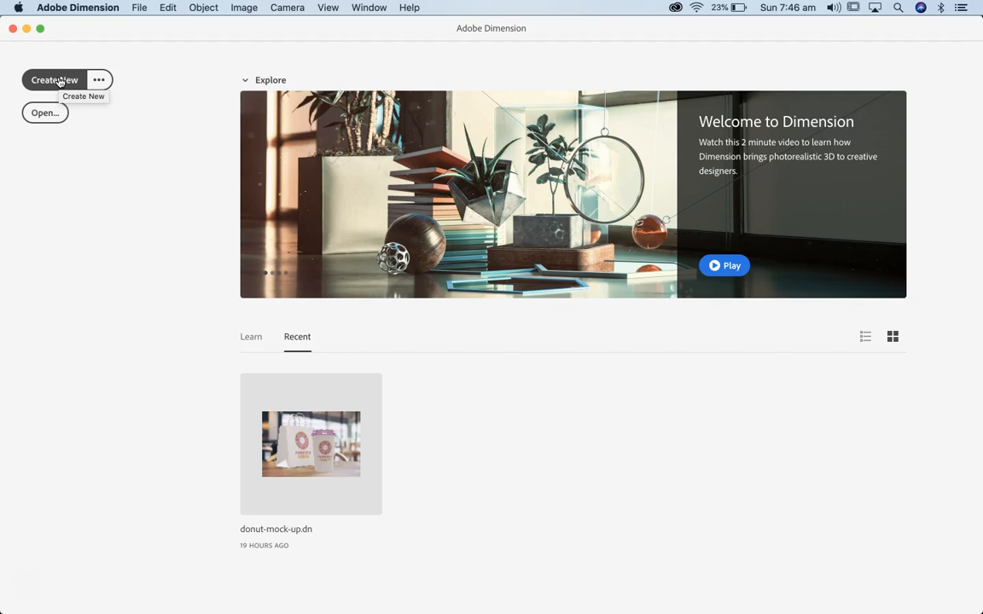
- Create a new scene and set its canvas size to 1200 px wide by 1200 px high
click(60, 81)
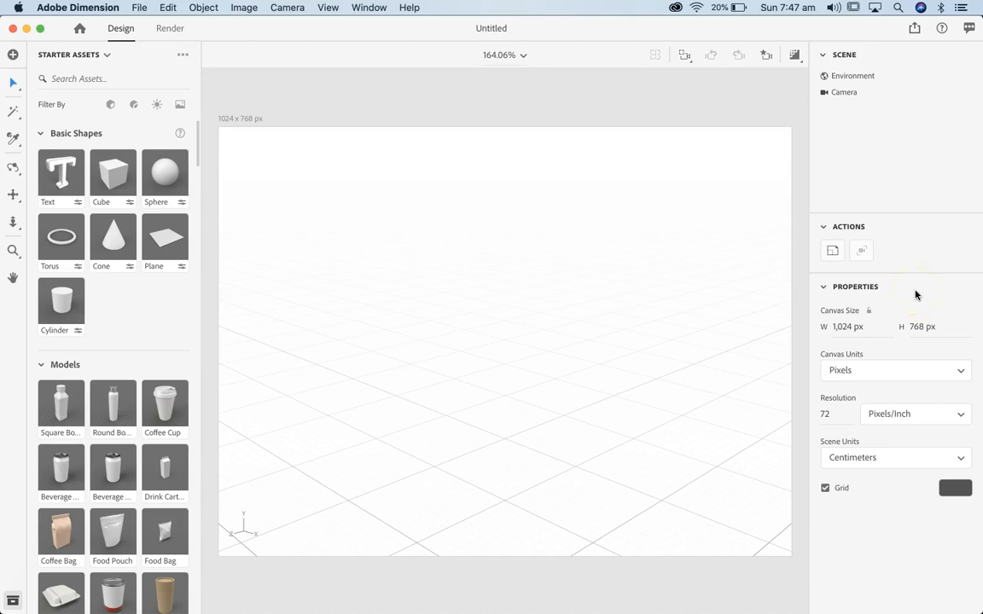
click(840, 327)
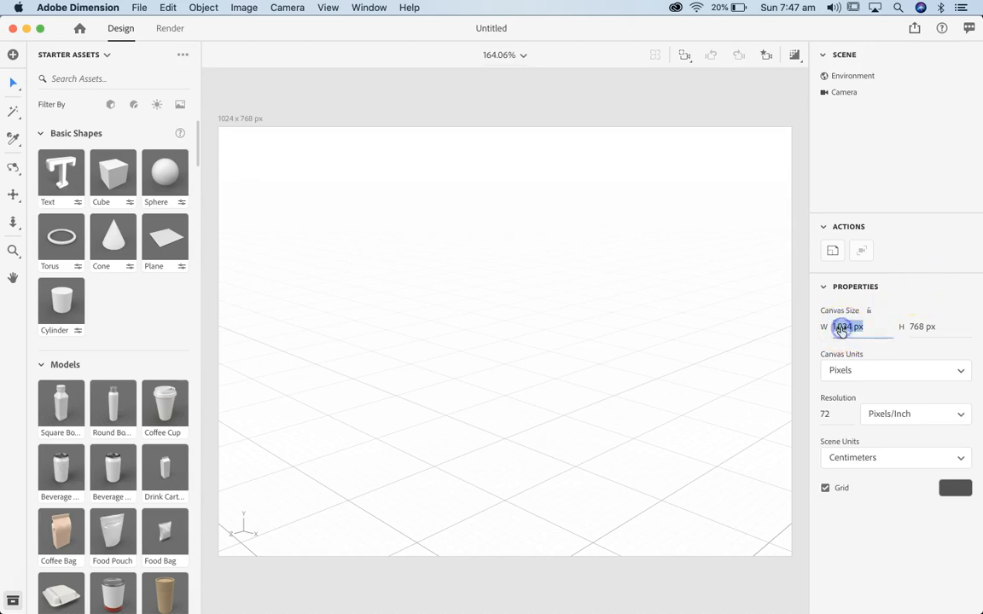
text(1200)
click(920, 330)
text(1200)
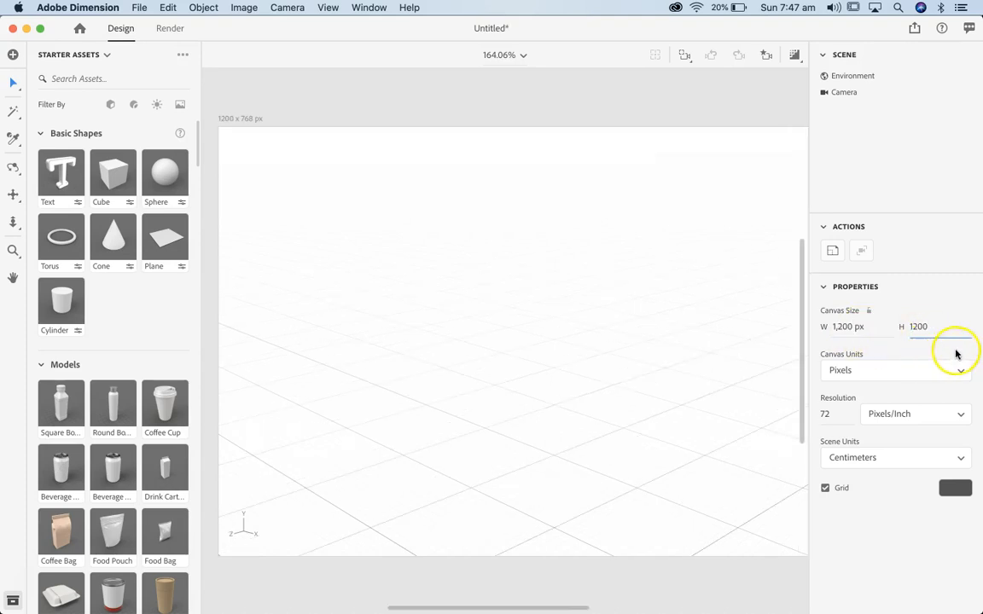
key(Return)
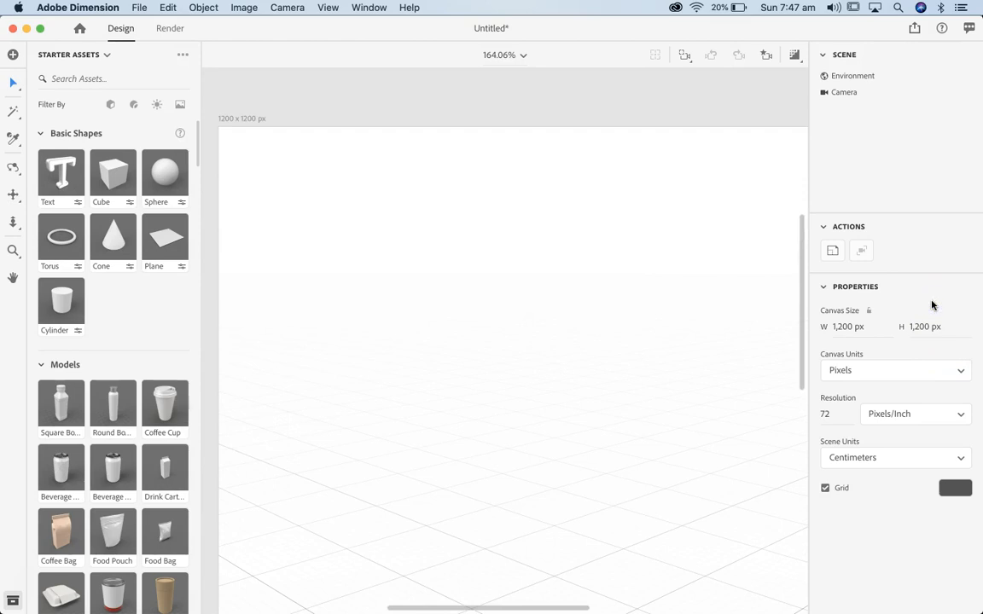
click(855, 325)
- Inspect the canvas at zoom levels between 100% and 200%, panning across it, and check the preset zoom levels
key(super+1)
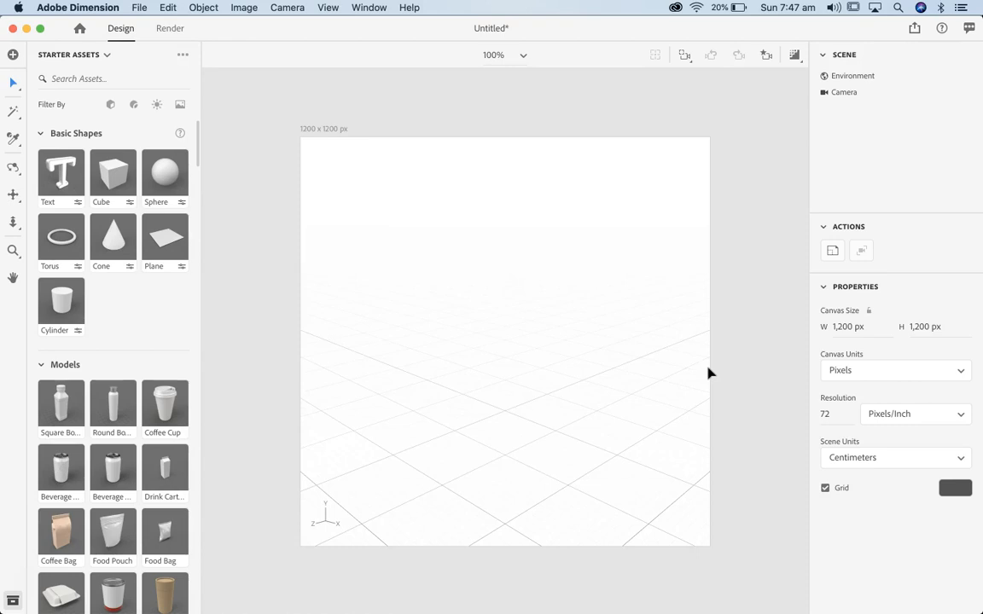
key(super+equal)
key(super+equal)
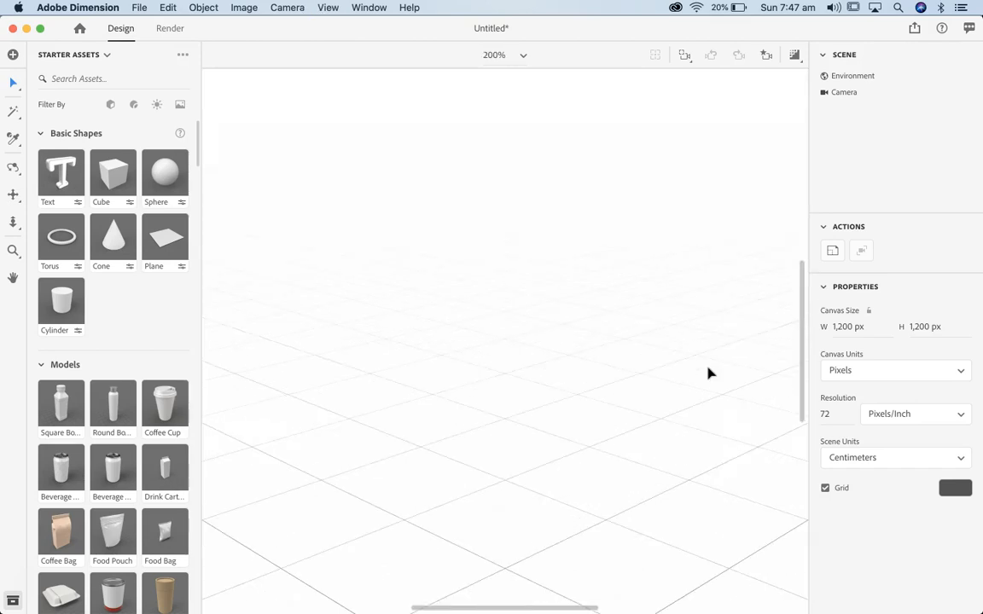
key(super+minus)
key(super+minus)
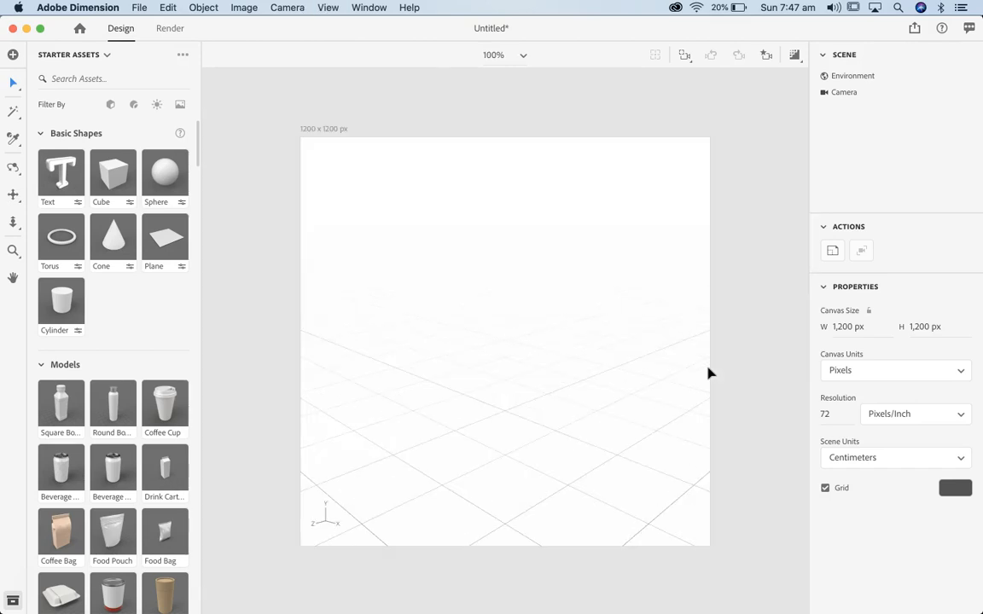
key(super+equal)
key(super+equal)
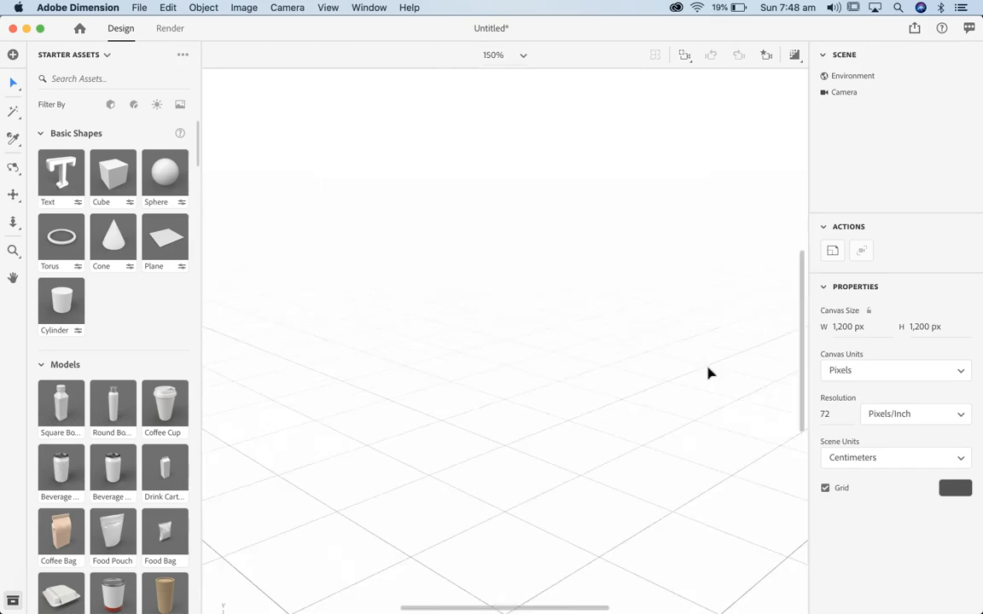
drag(563, 340, 334, 345)
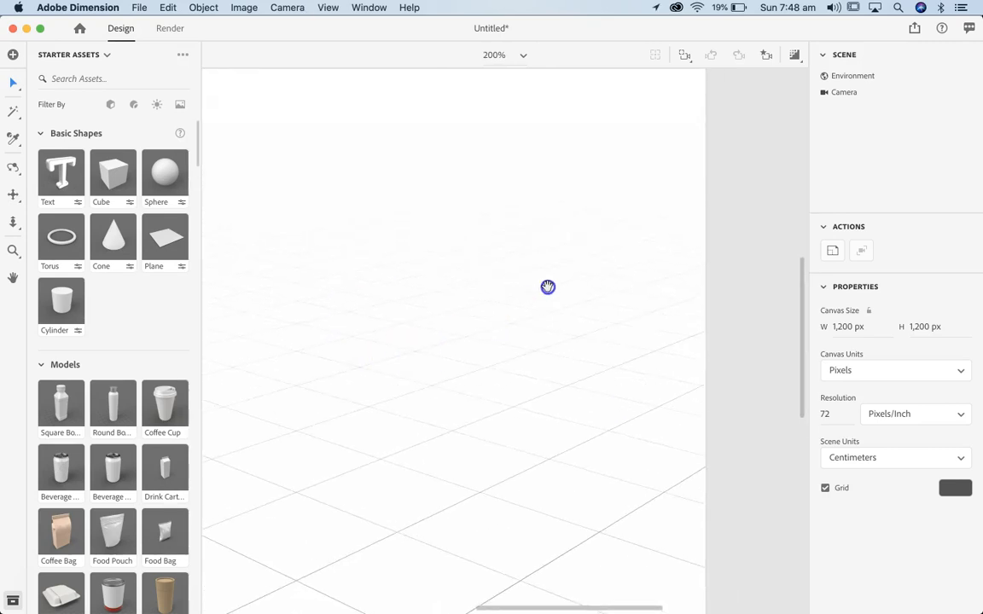
key(super+minus)
key(super+minus)
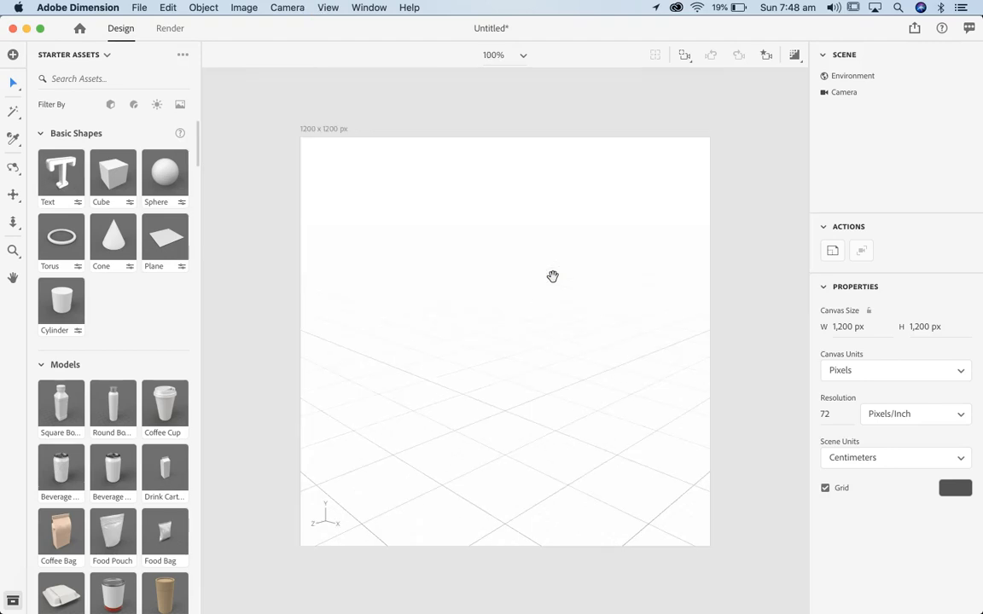
click(522, 55)
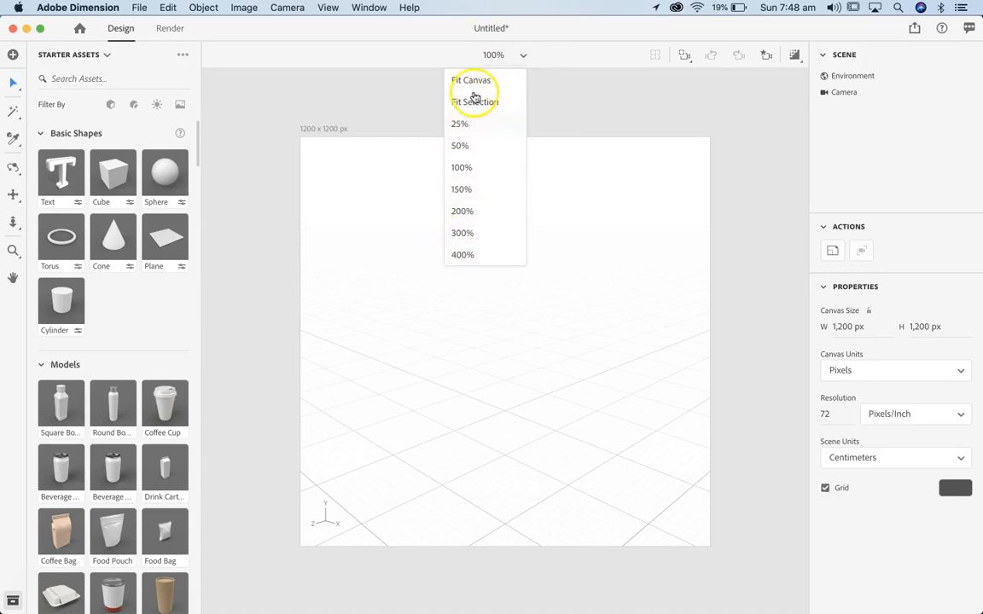
click(529, 51)
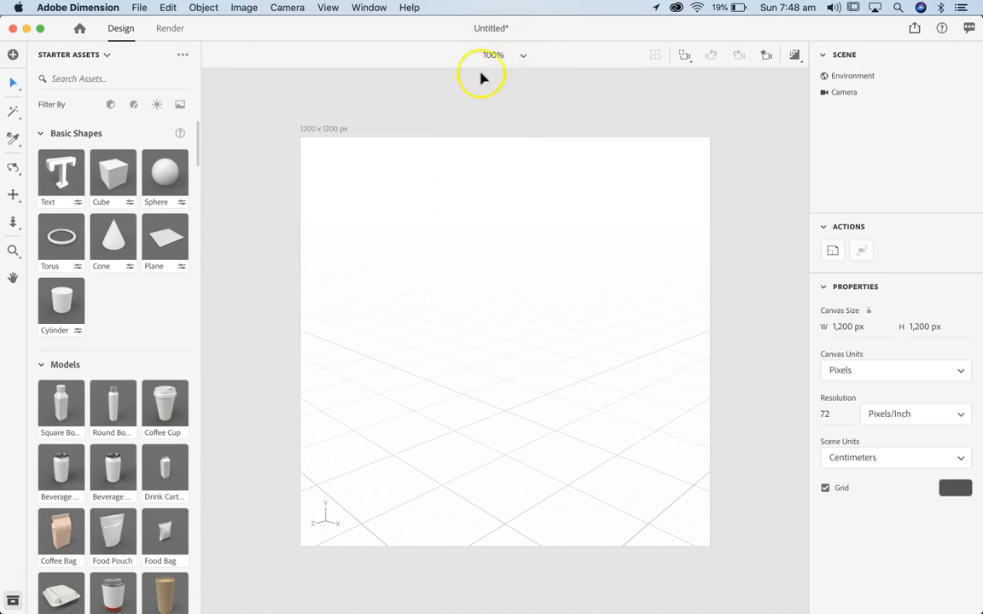
- Save the scene under the file name working-file
click(139, 8)
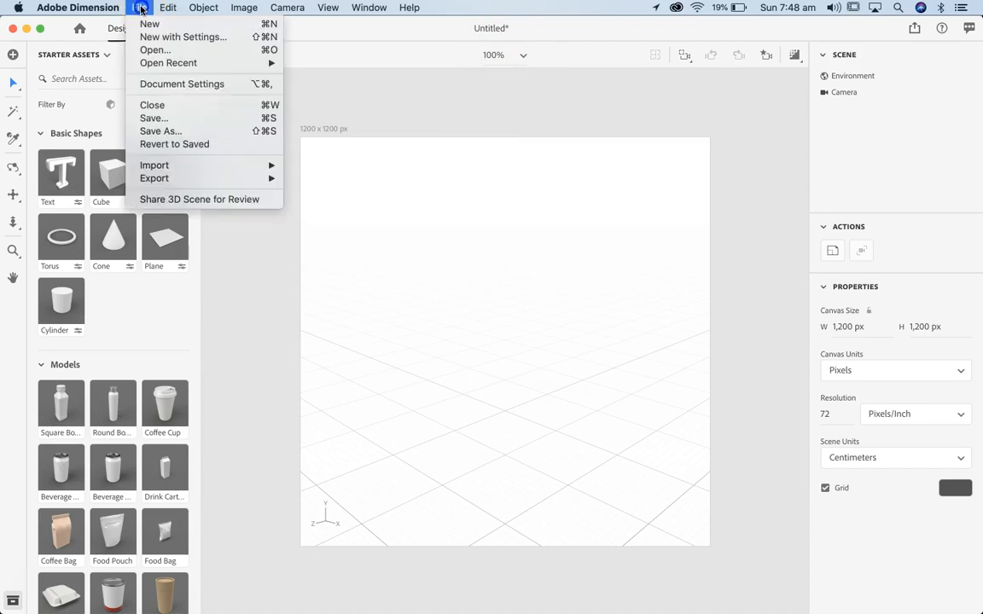
click(148, 130)
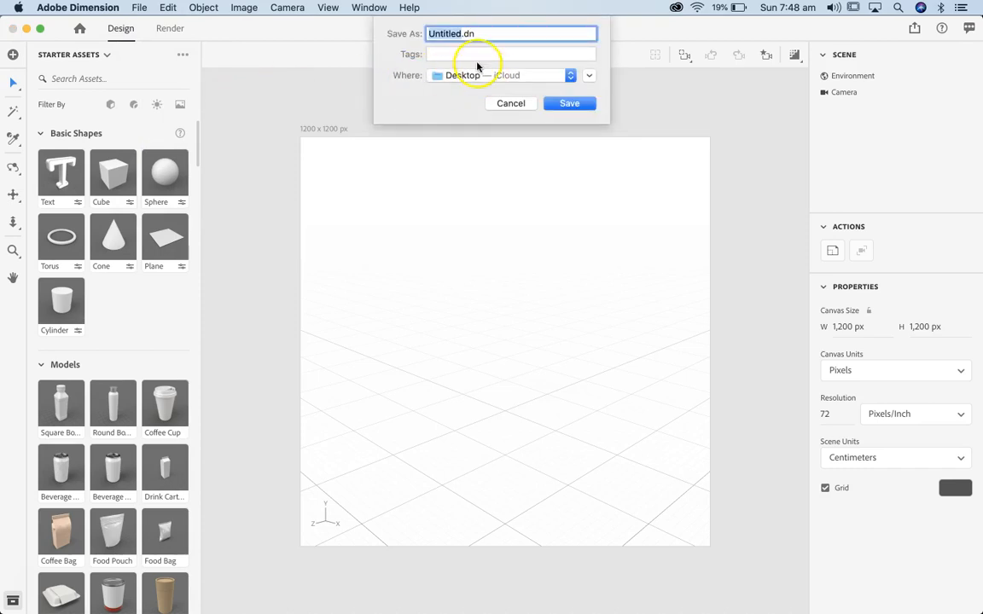
text(working-file)
click(569, 103)
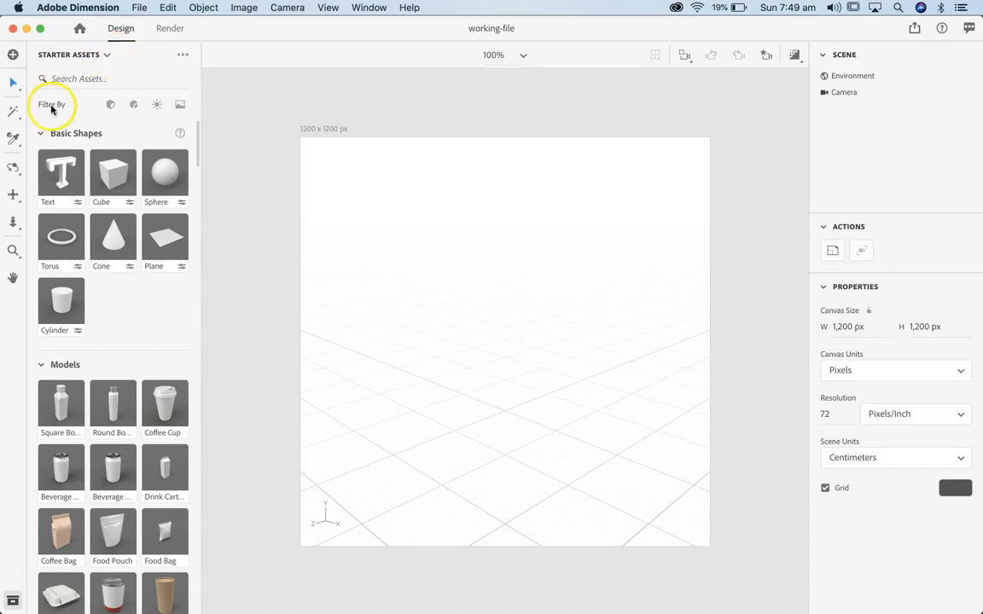
- Check the asset sources and browse the starter assets from basic shapes and models through materials and lights to images
click(108, 56)
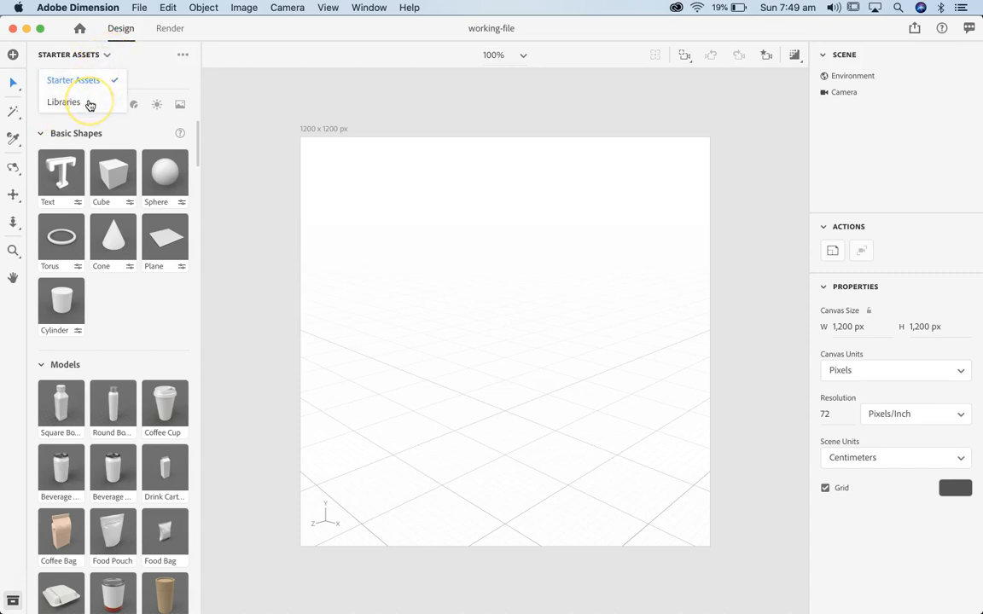
click(120, 53)
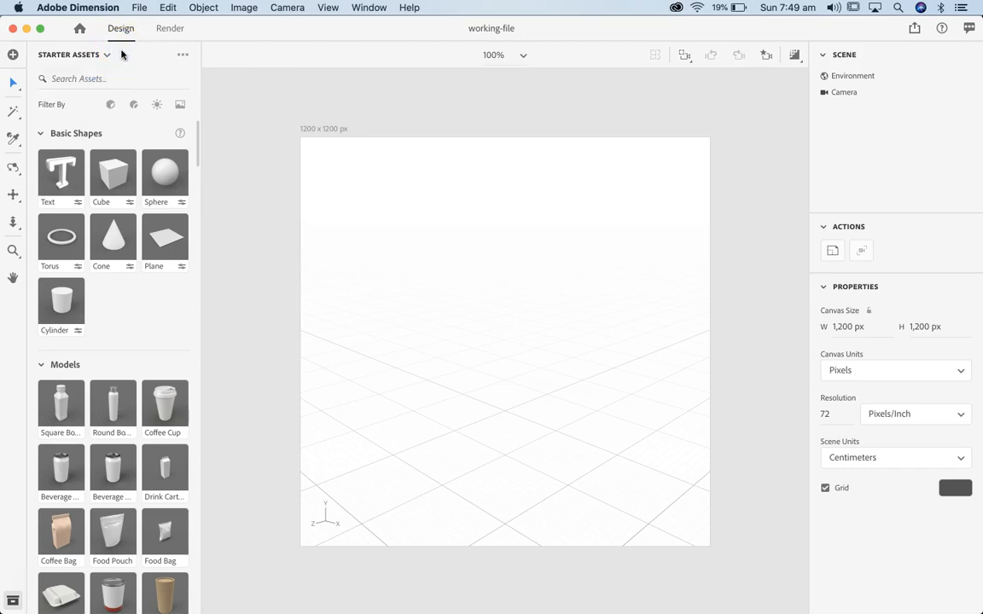
click(28, 584)
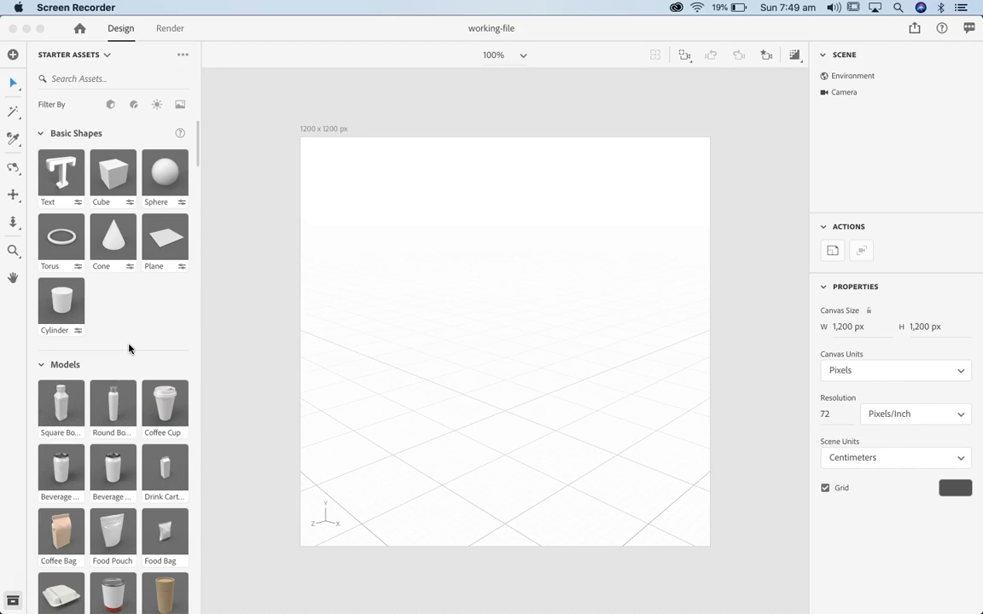
scroll(129, 348, down, 10)
scroll(129, 348, down, 13)
scroll(129, 348, down, 7)
scroll(129, 348, down, 19)
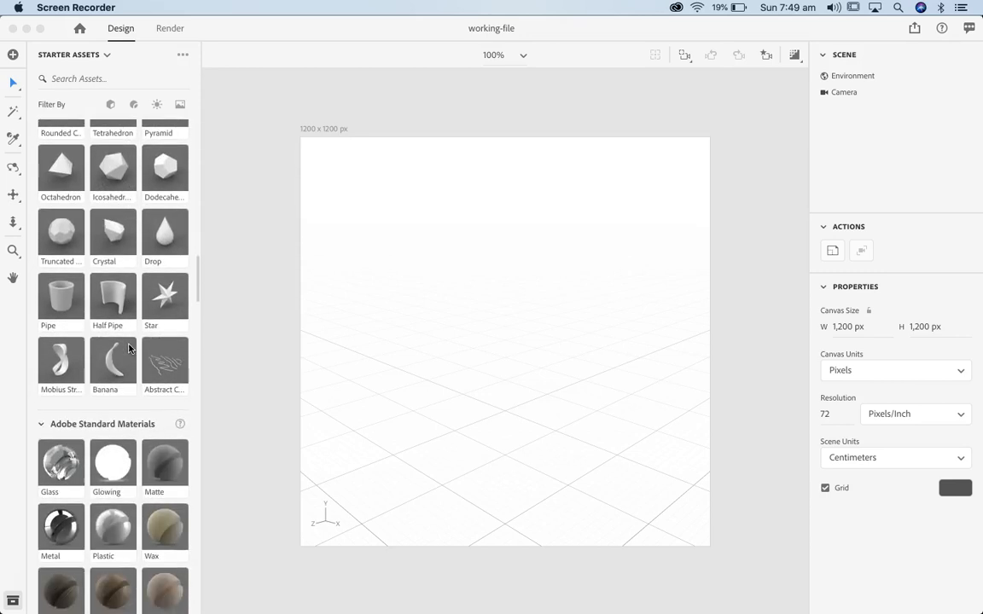
scroll(129, 348, down, 5)
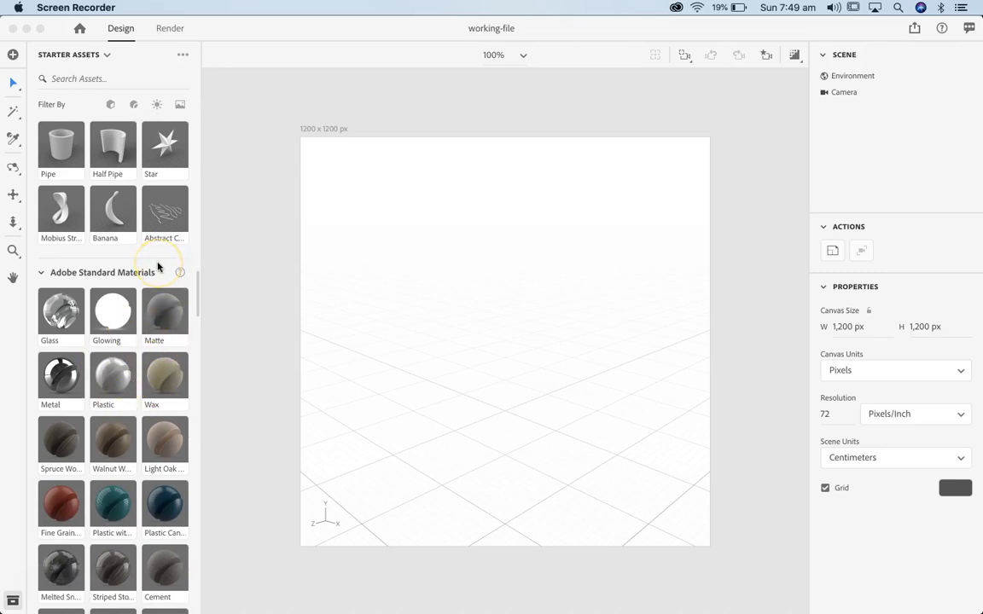
scroll(157, 267, down, 6)
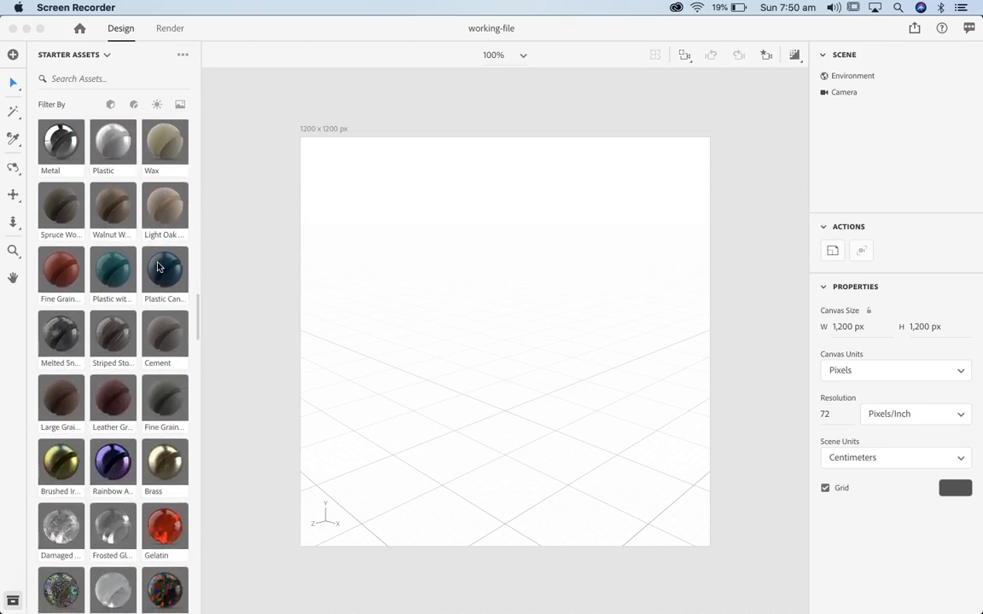
scroll(157, 267, down, 9)
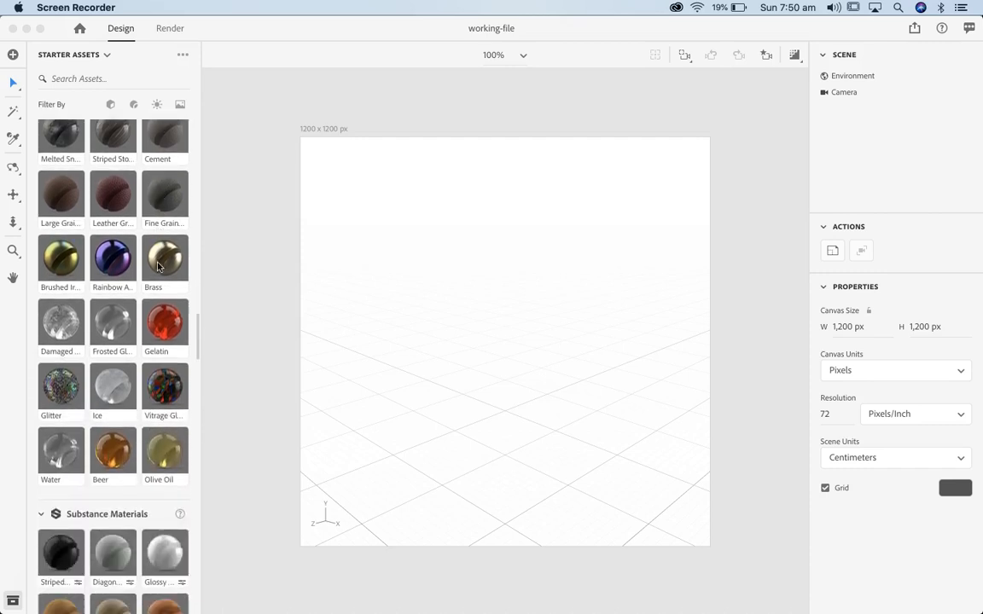
scroll(157, 267, down, 3)
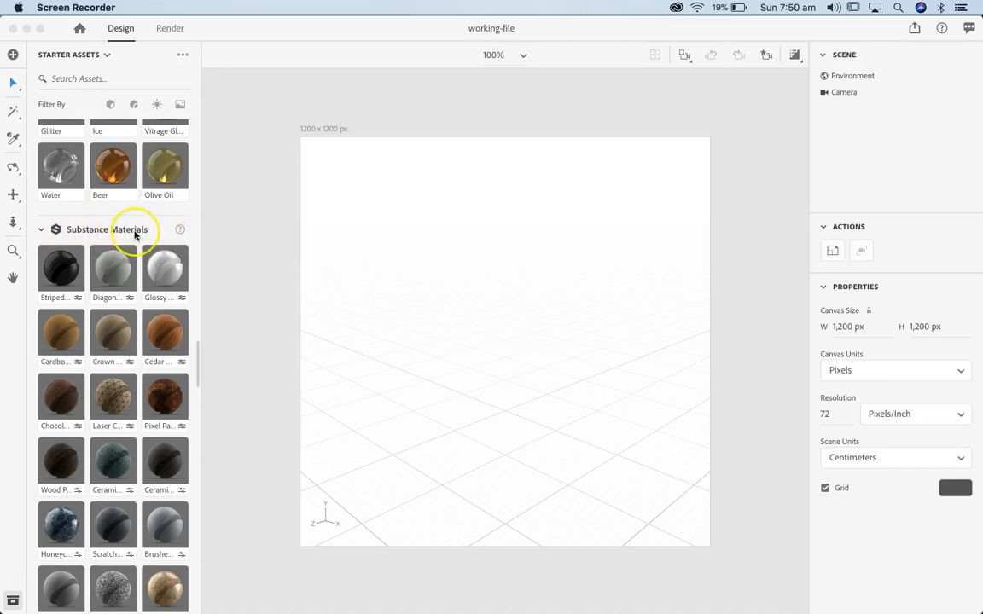
scroll(134, 232, down, 4)
scroll(134, 234, down, 12)
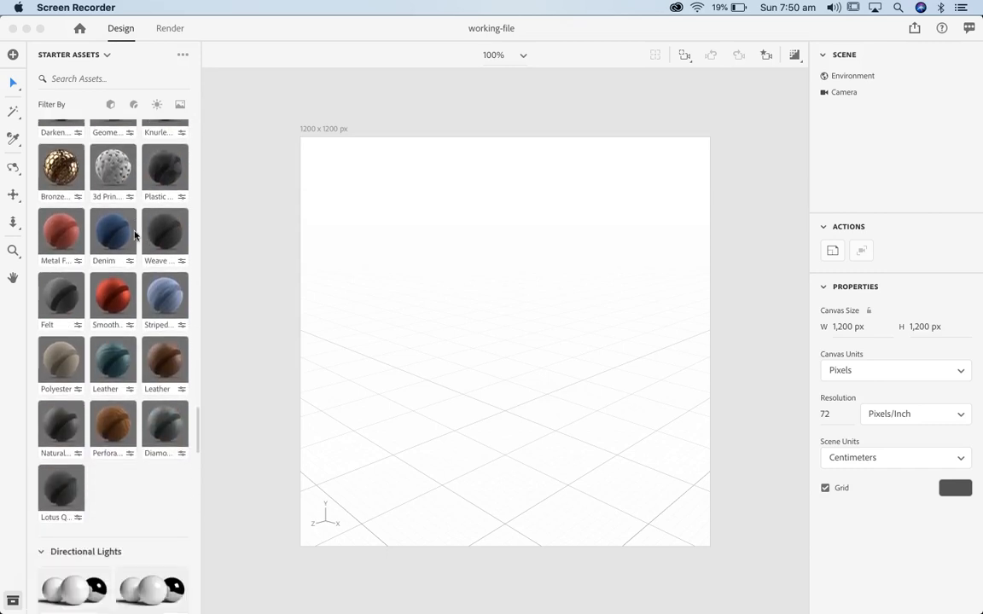
scroll(134, 234, down, 3)
scroll(133, 235, down, 4)
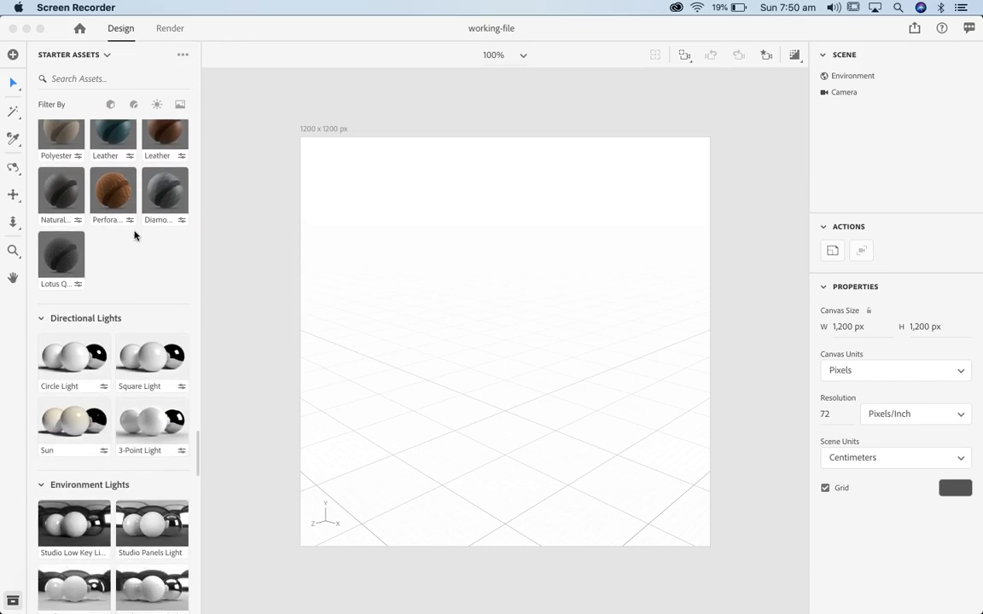
scroll(134, 234, down, 11)
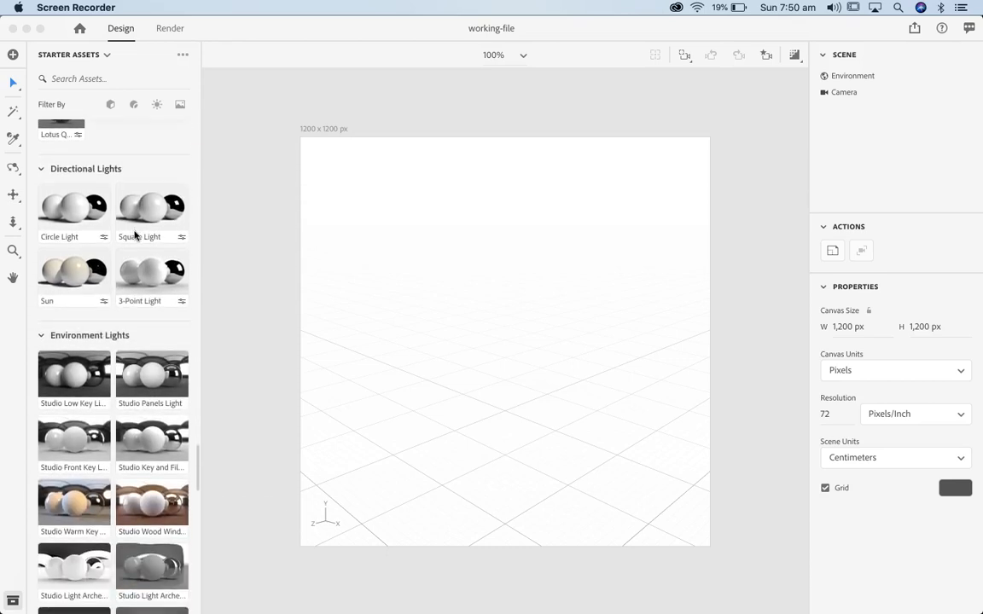
scroll(134, 235, down, 6)
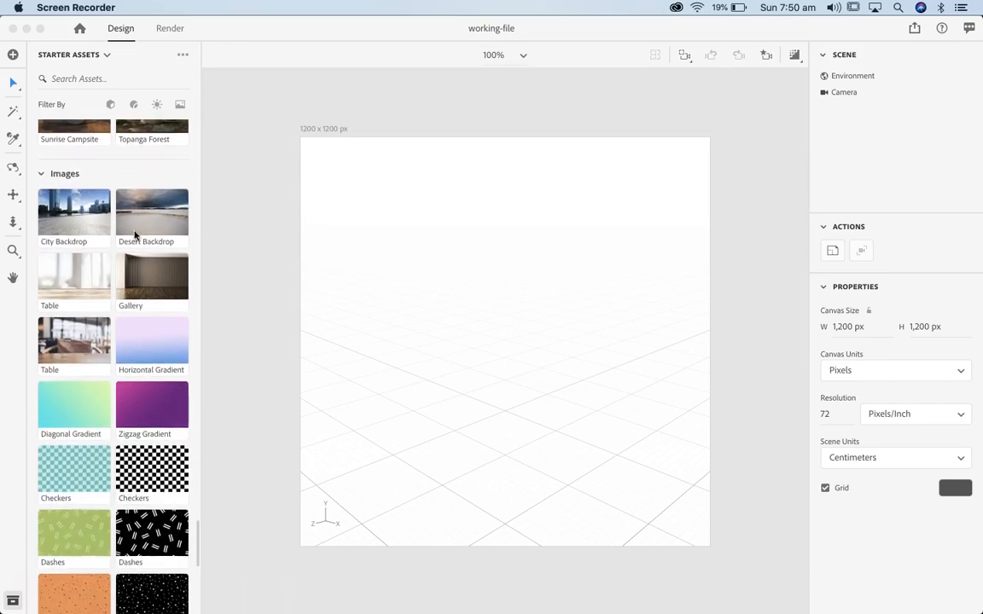
click(126, 295)
scroll(126, 295, down, 6)
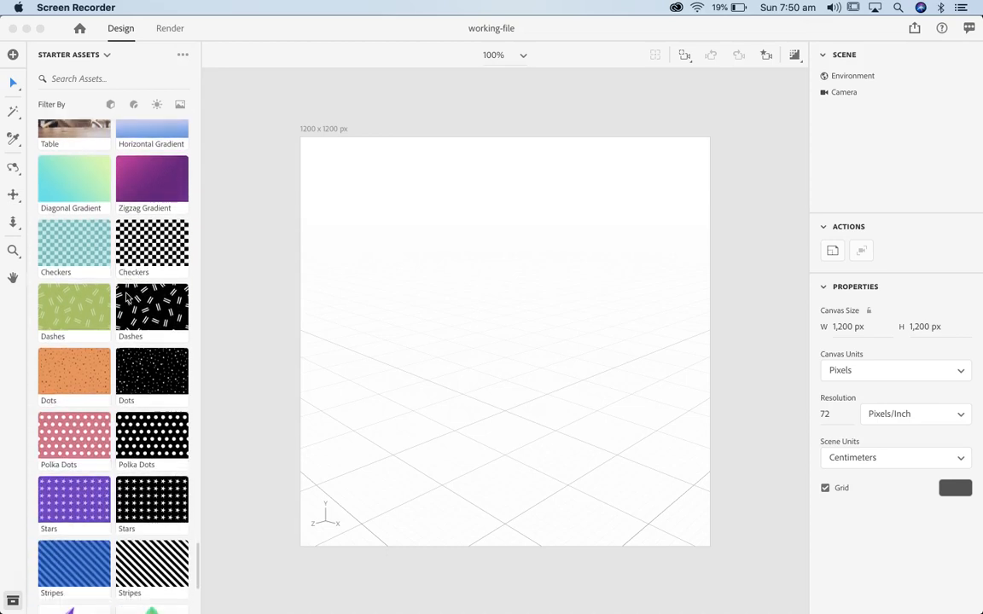
scroll(127, 295, down, 1)
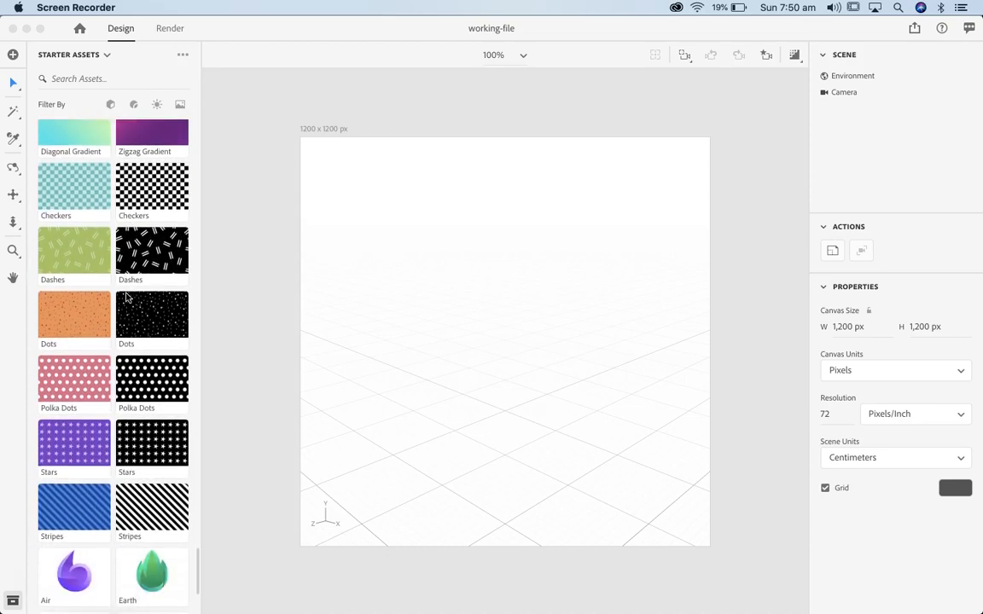
scroll(126, 295, up, 3)
scroll(126, 295, up, 10)
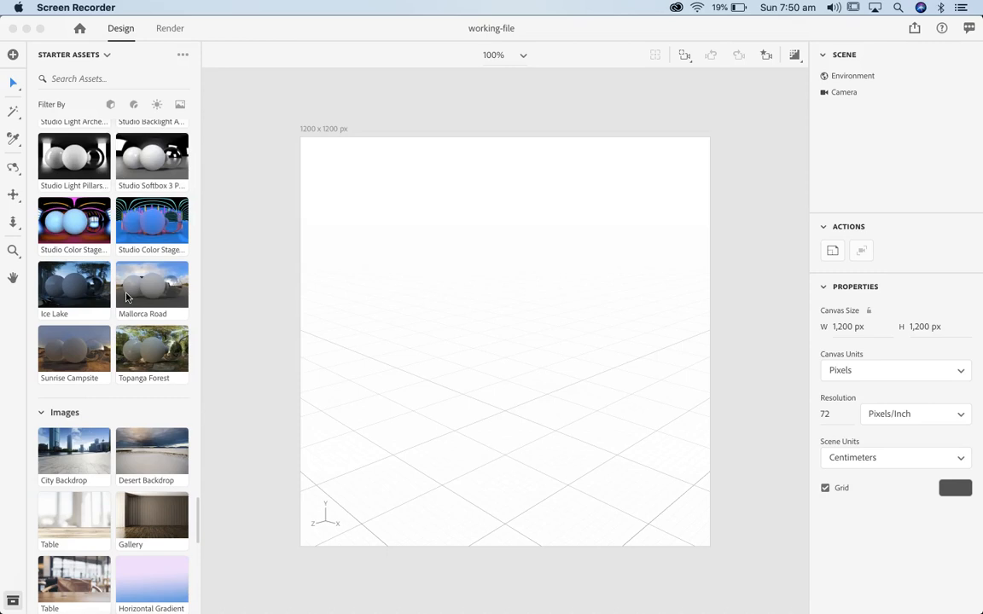
- Filter the starter assets by models, materials, lights and images in turn, and return to the models filter
click(111, 105)
click(110, 104)
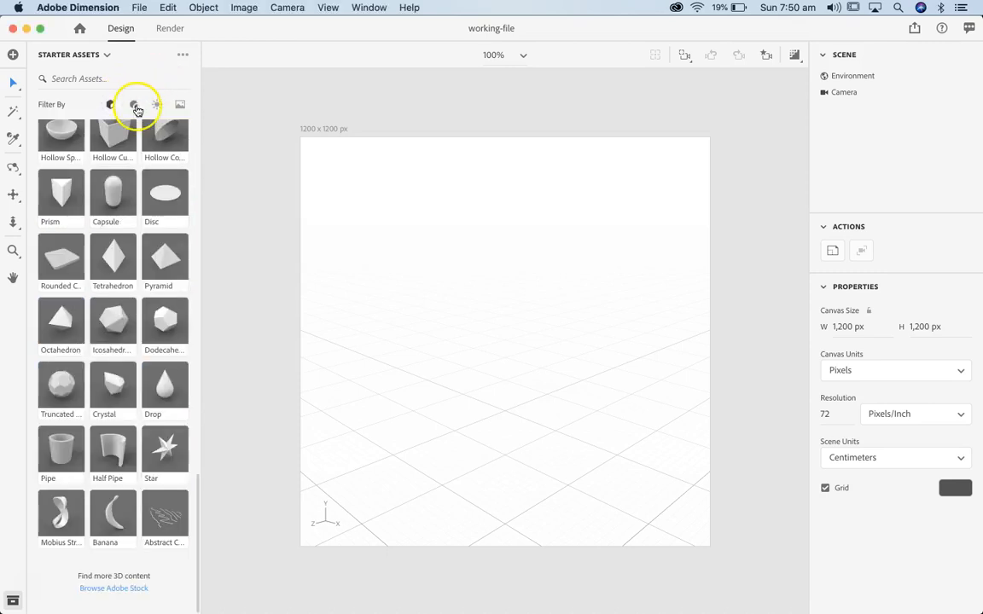
click(134, 105)
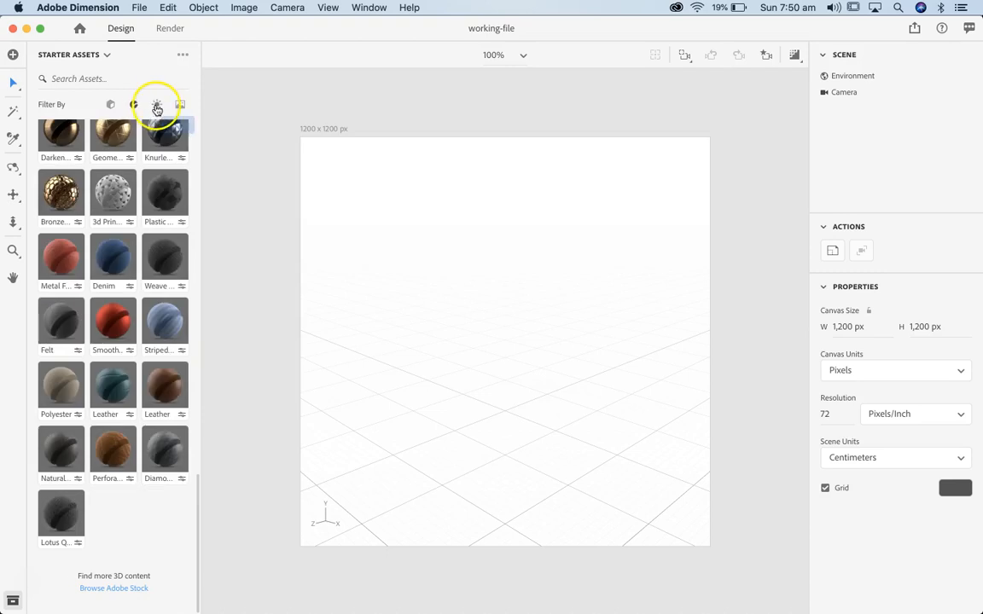
click(159, 105)
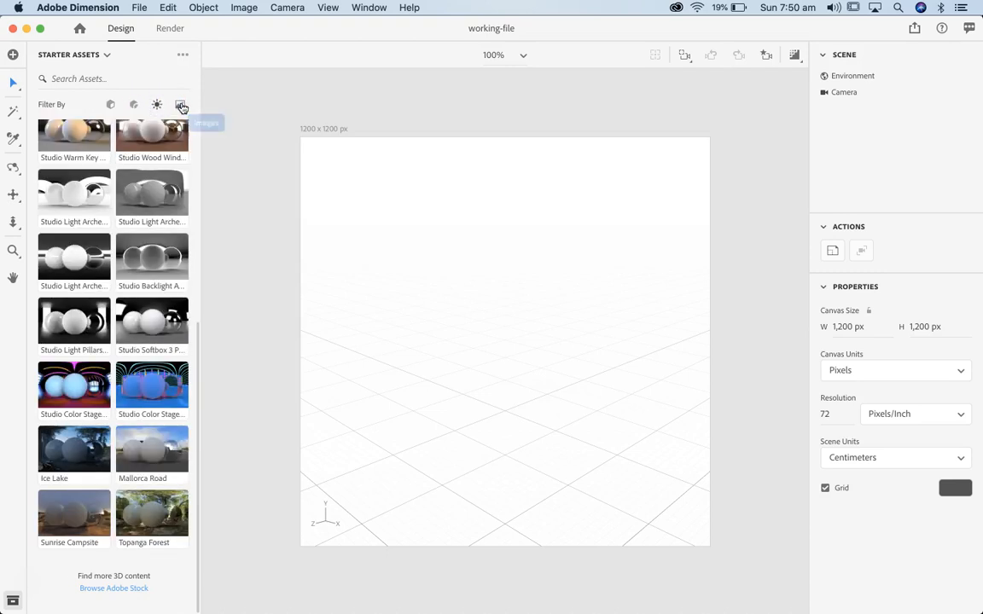
click(180, 104)
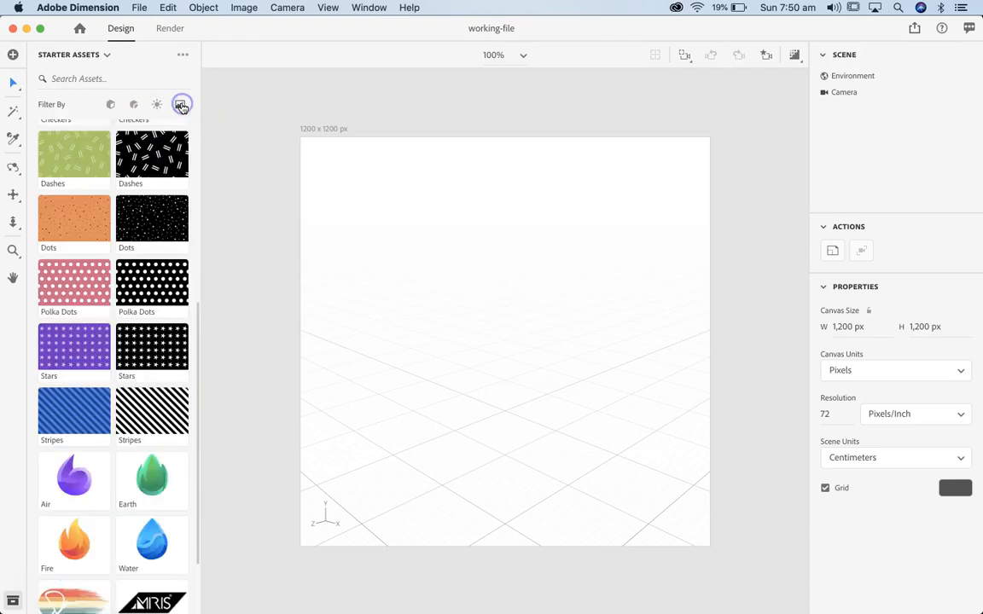
click(111, 104)
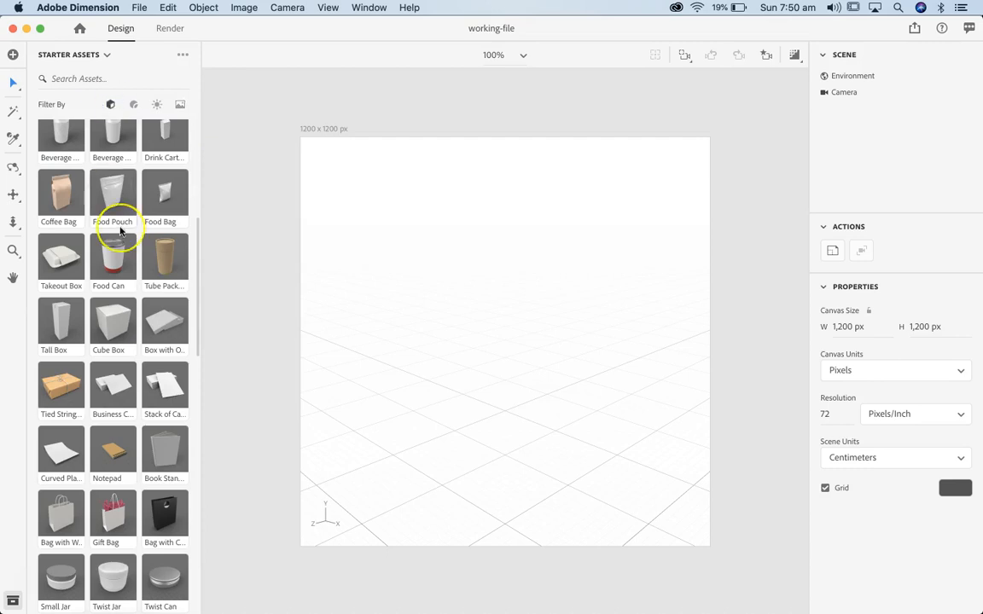
- Place the Square Bottle model on the ground plane toward the far back of the scene and deselect it
scroll(121, 222, up, 5)
scroll(120, 232, down, 5)
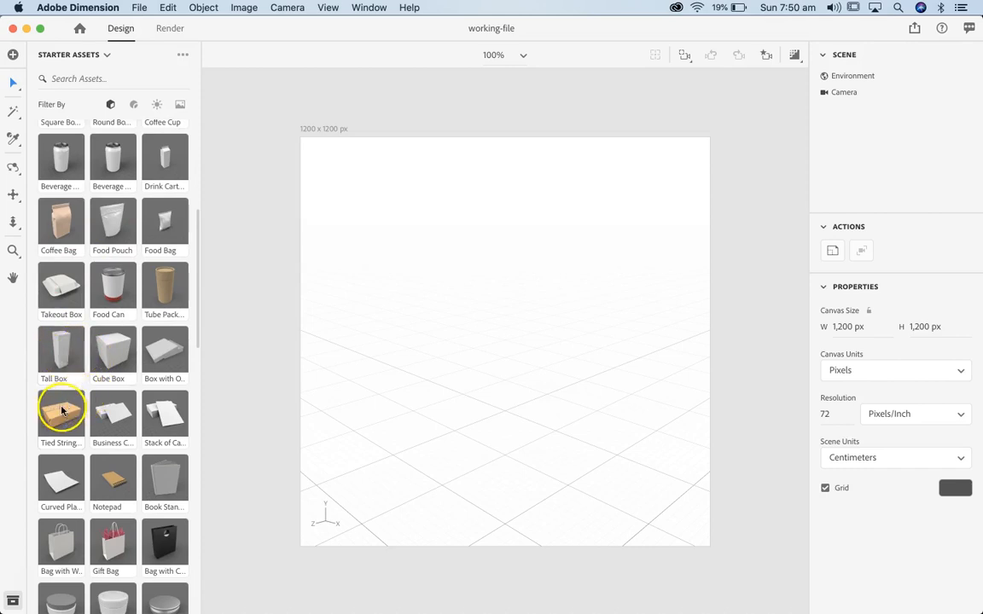
scroll(118, 234, up, 3)
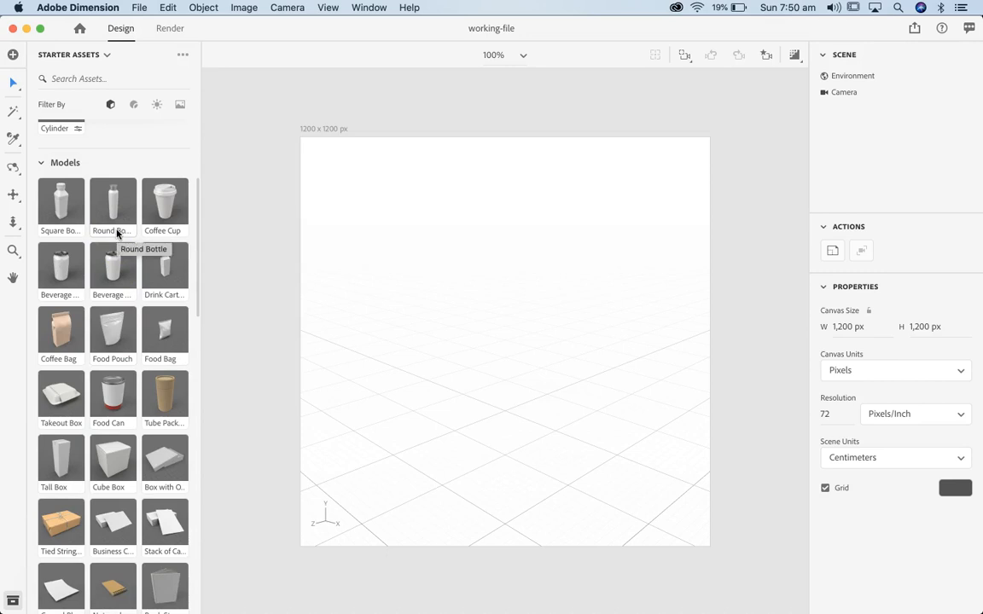
drag(61, 200, 418, 279)
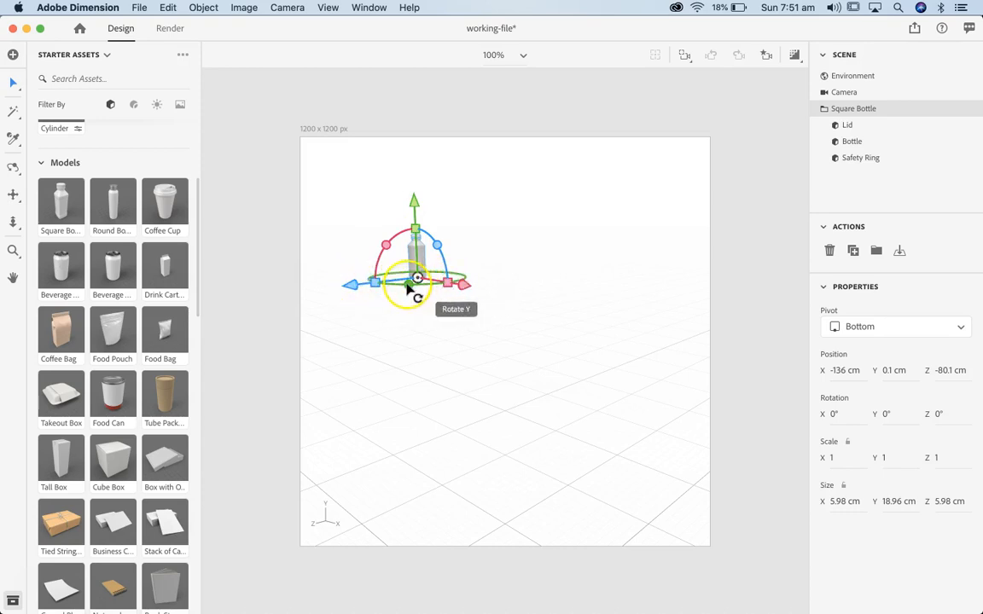
click(746, 243)
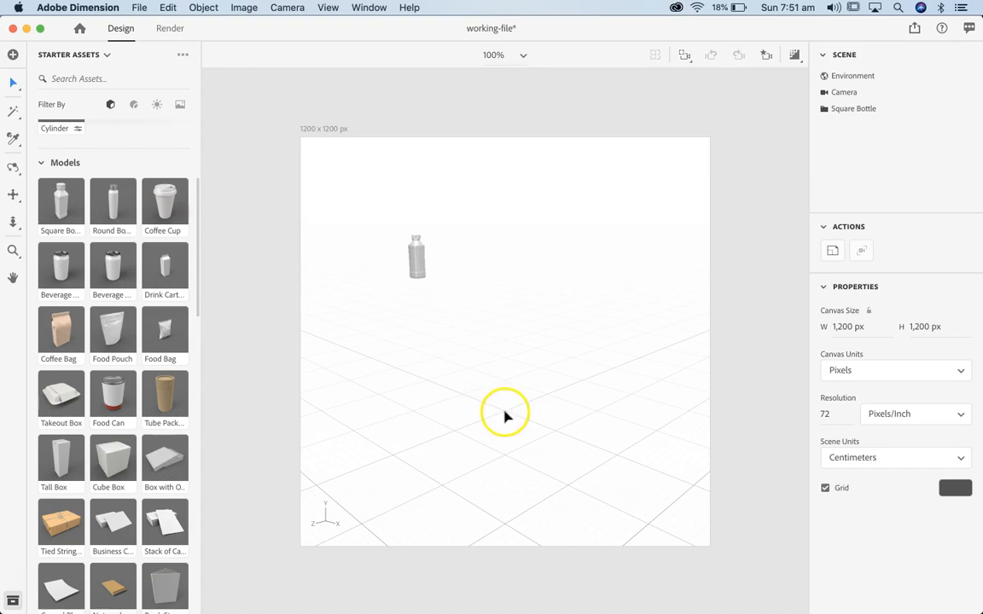
- Replace the square bottle with the Round Bottle model, placed near the origin of the scene
click(417, 269)
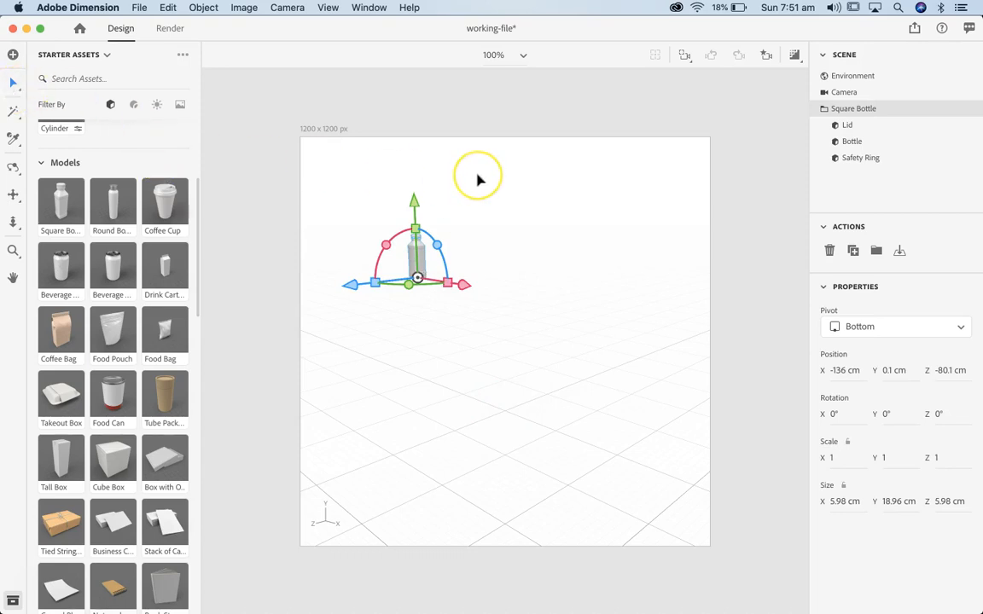
key(Delete)
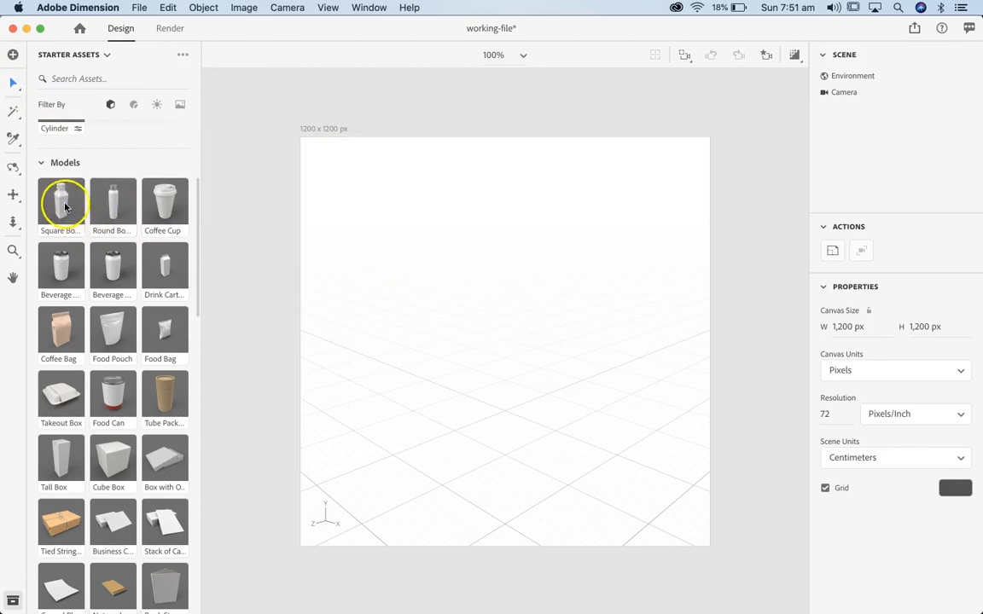
drag(114, 205, 507, 414)
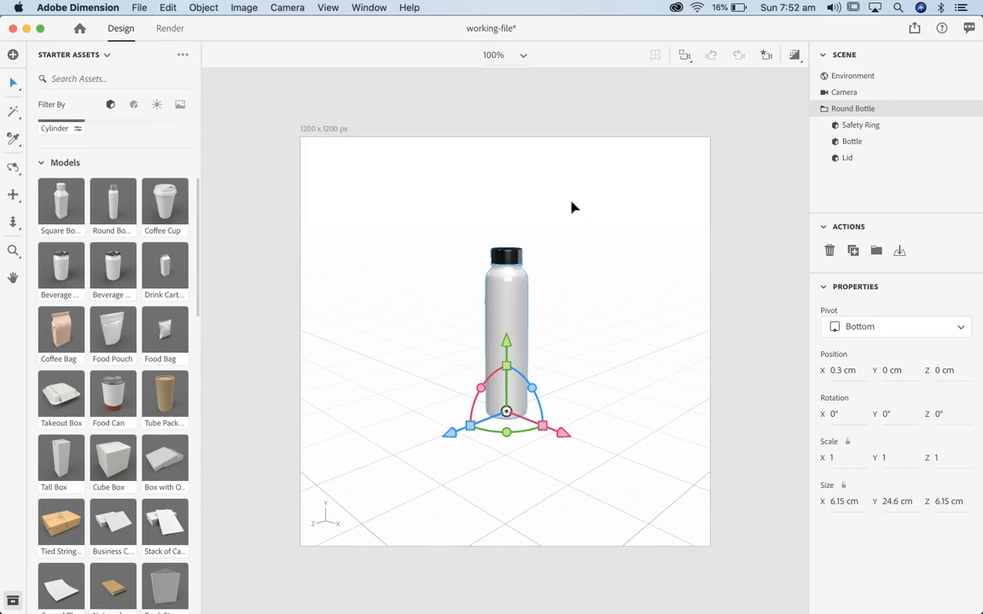
click(373, 172)
- Orbit the camera around the round bottle with the Orbit Tool to view it from different sides and heights
click(14, 172)
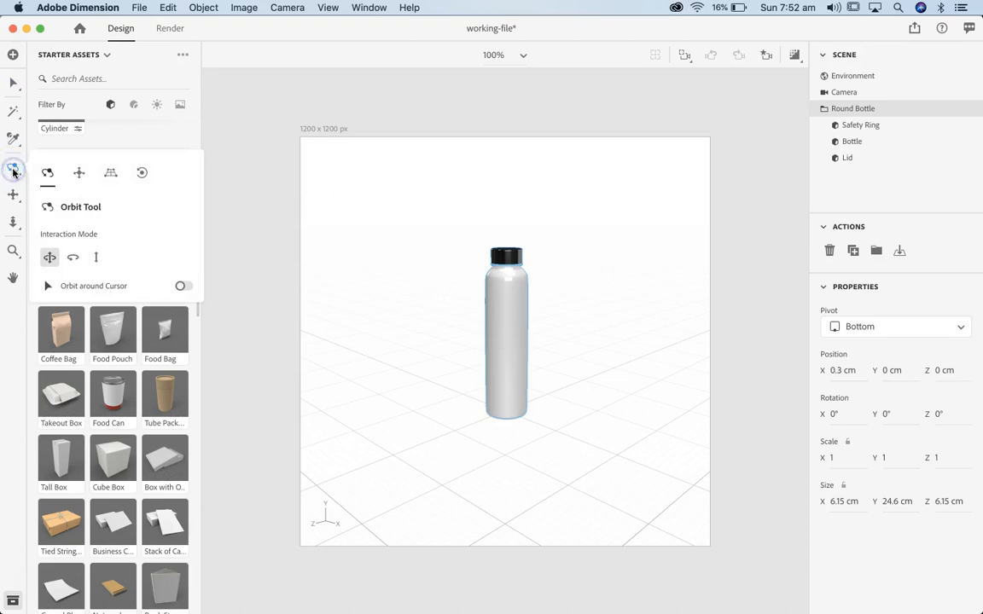
click(14, 173)
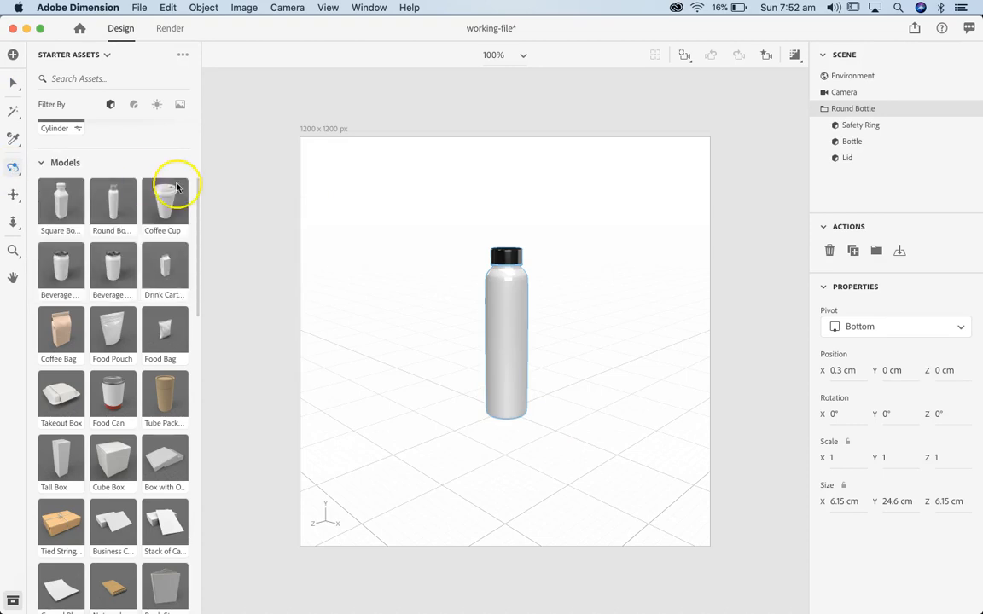
drag(390, 284, 469, 266)
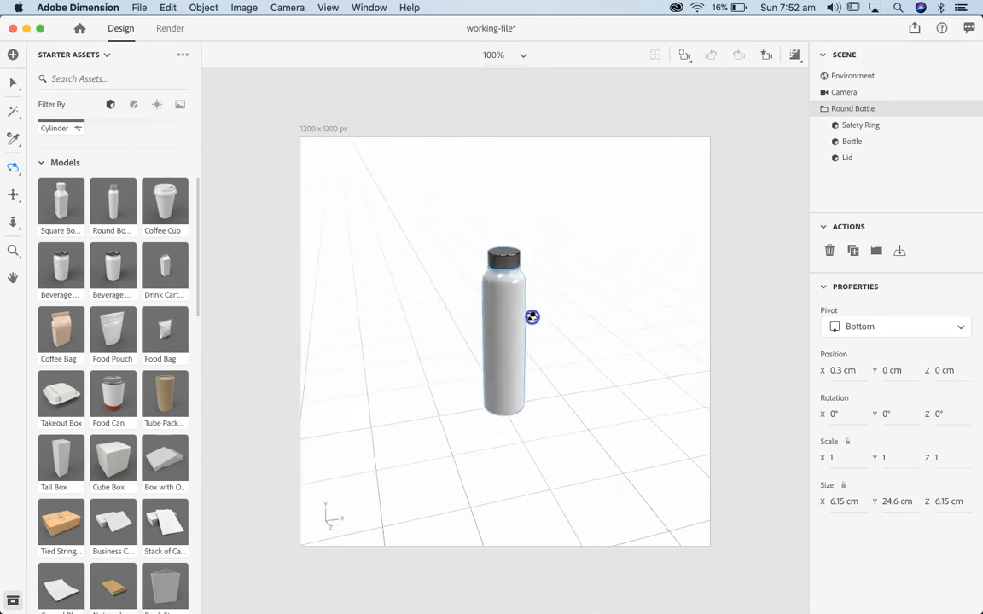
drag(535, 333, 532, 349)
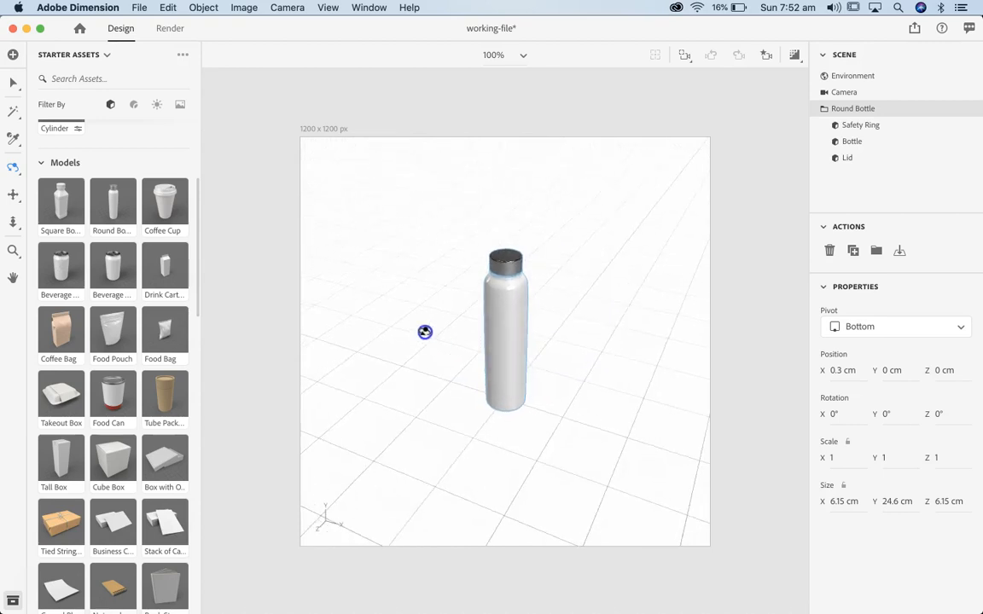
drag(374, 297, 356, 279)
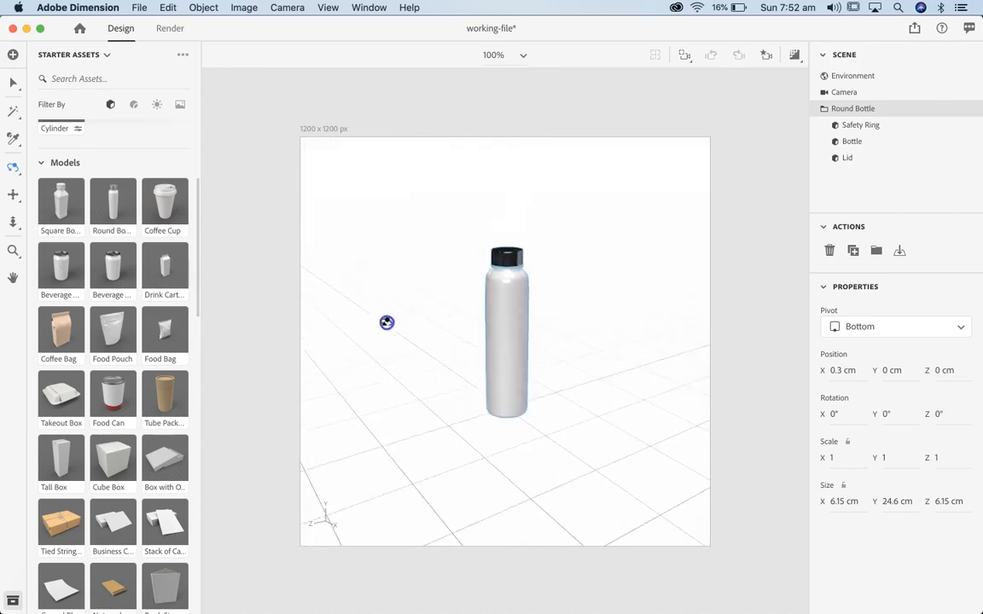
drag(564, 352, 516, 360)
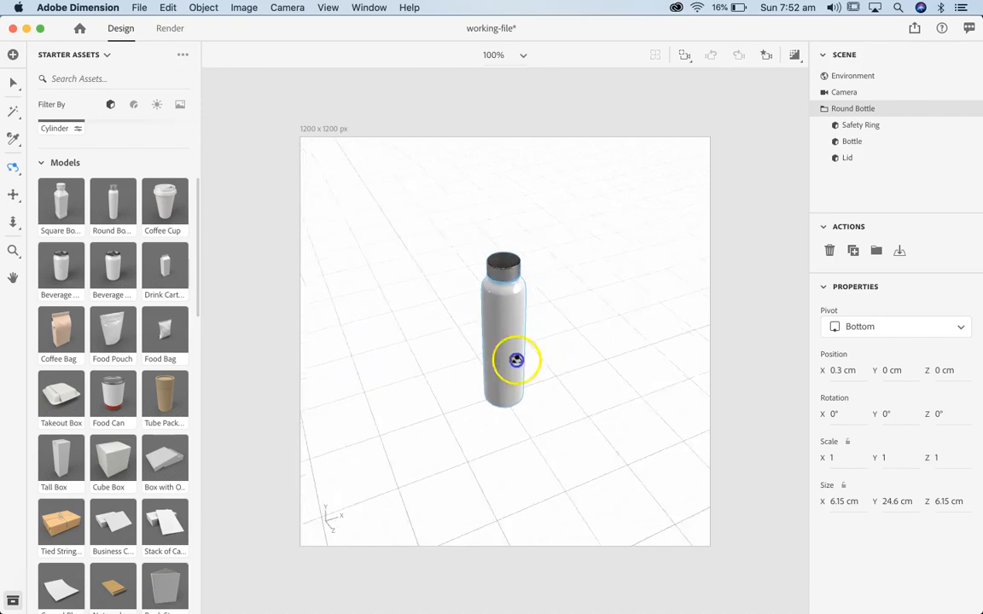
drag(407, 317, 391, 279)
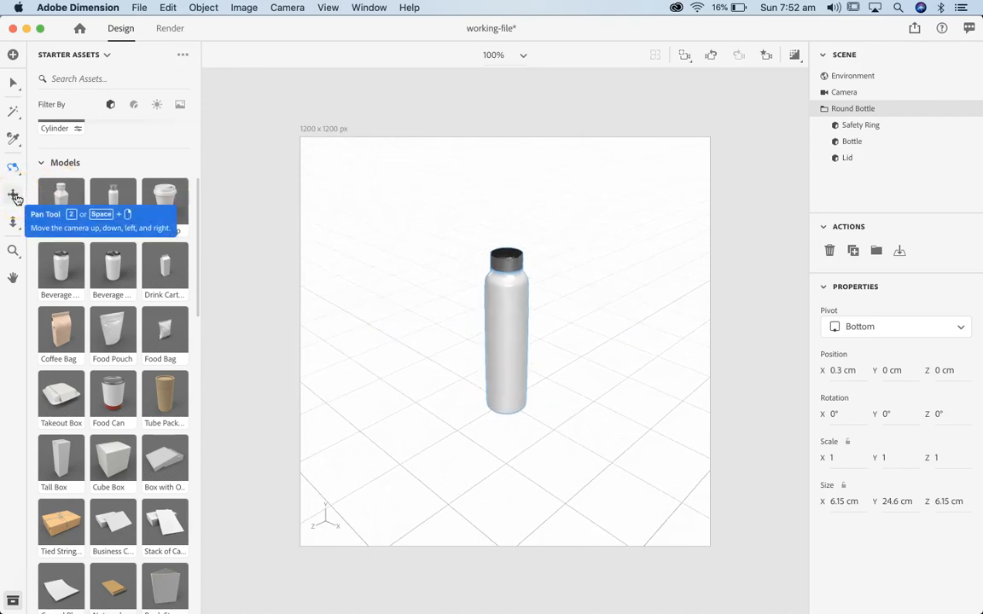
- Pan the camera with the Pan Tool so the bottle shifts slightly up and left on the canvas
click(14, 197)
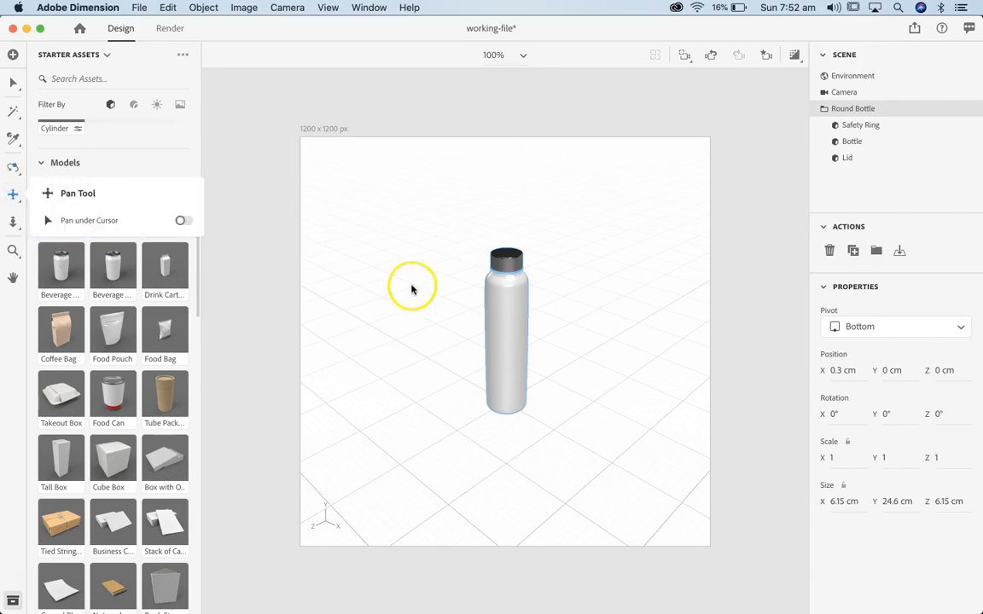
click(72, 191)
click(7, 196)
drag(397, 281, 369, 262)
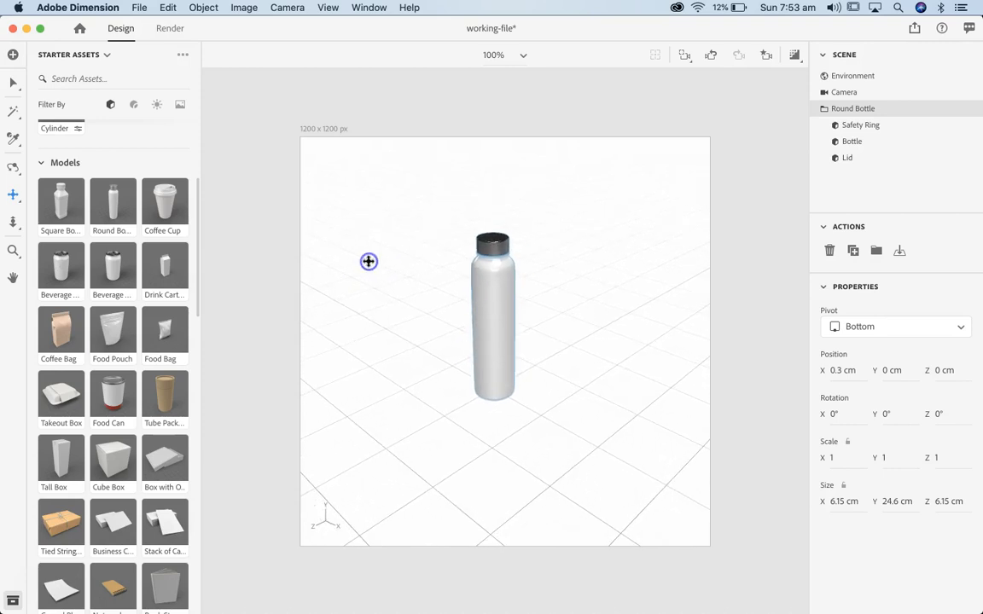
- Dolly the camera slightly closer to the round bottle
click(15, 221)
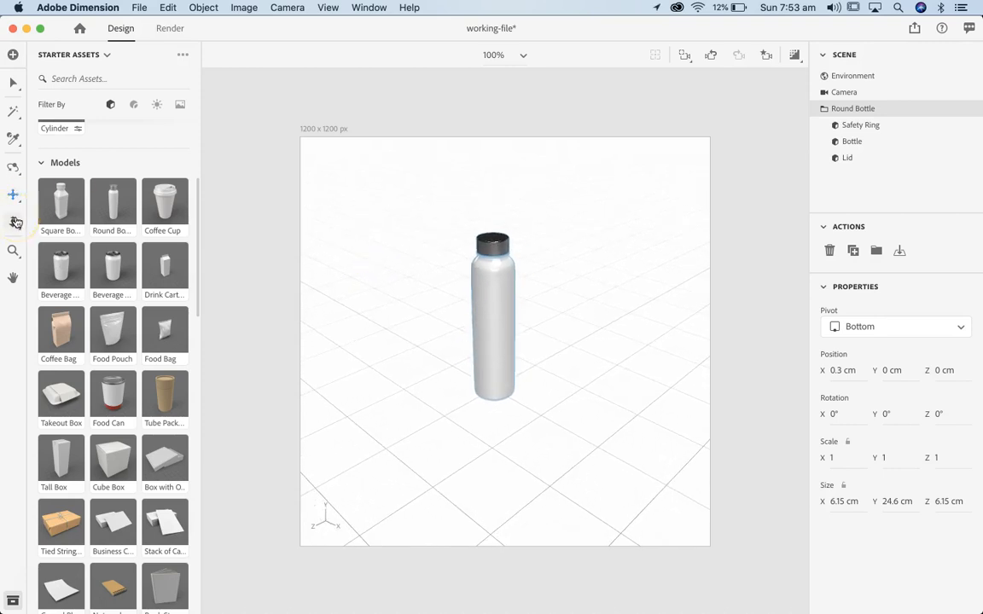
click(15, 220)
mouse_move(441, 379)
mouse_down()
mouse_move(451, 312)
mouse_move(438, 436)
mouse_move(434, 312)
mouse_move(426, 368)
mouse_up()
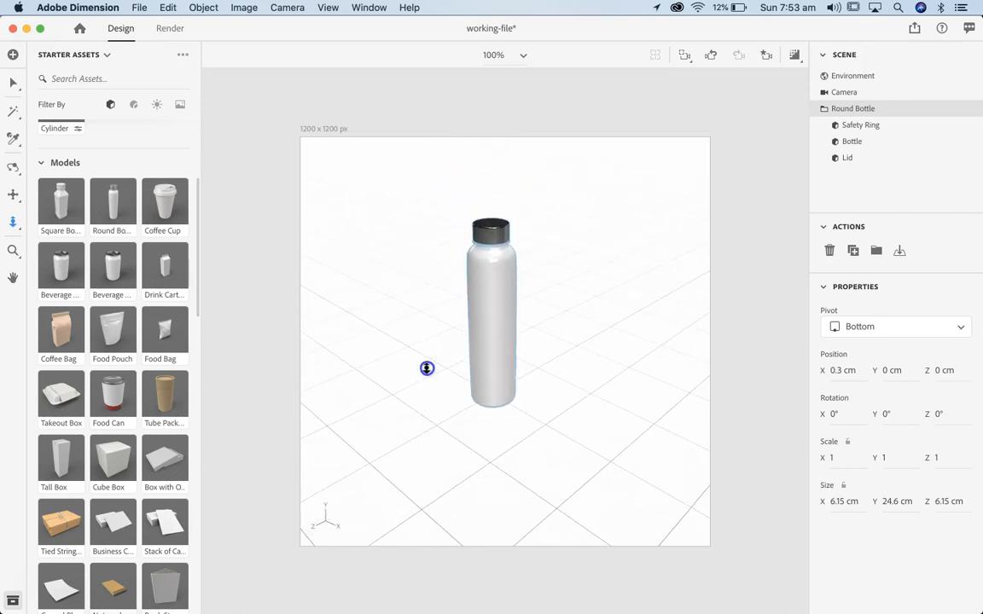
- Orbit, pan and dolly the camera around the bottle in turn, and bring the bottle back near the canvas centre
click(13, 168)
drag(427, 286, 524, 305)
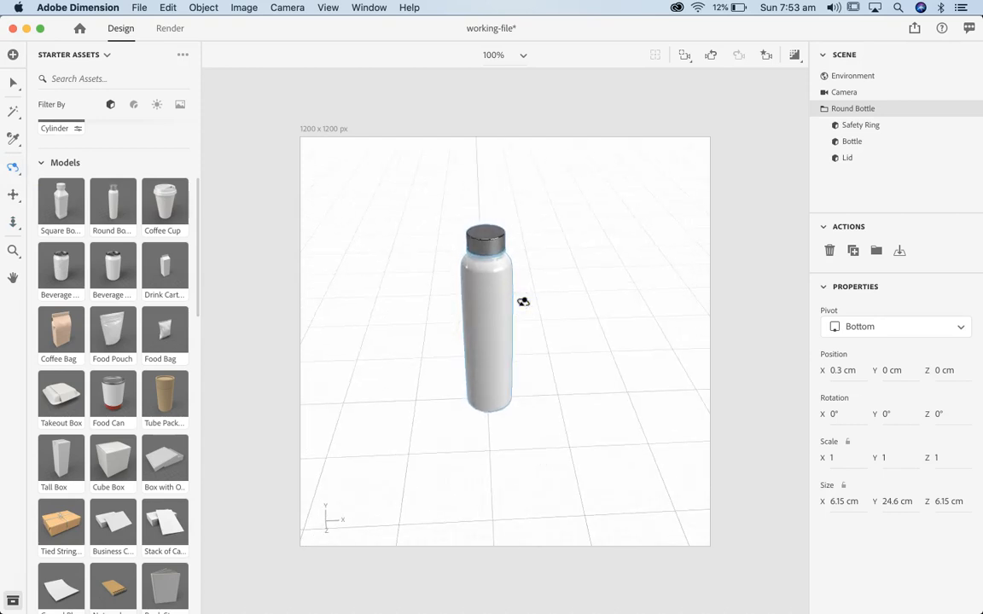
click(13, 195)
drag(418, 287, 513, 278)
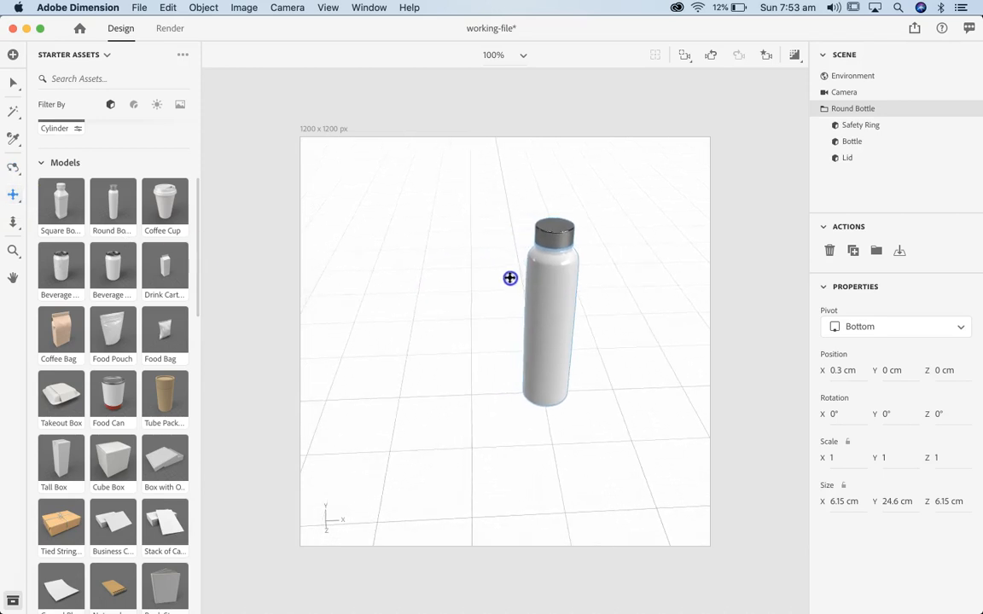
click(13, 223)
mouse_move(494, 323)
mouse_down()
mouse_move(491, 369)
mouse_move(491, 329)
mouse_up()
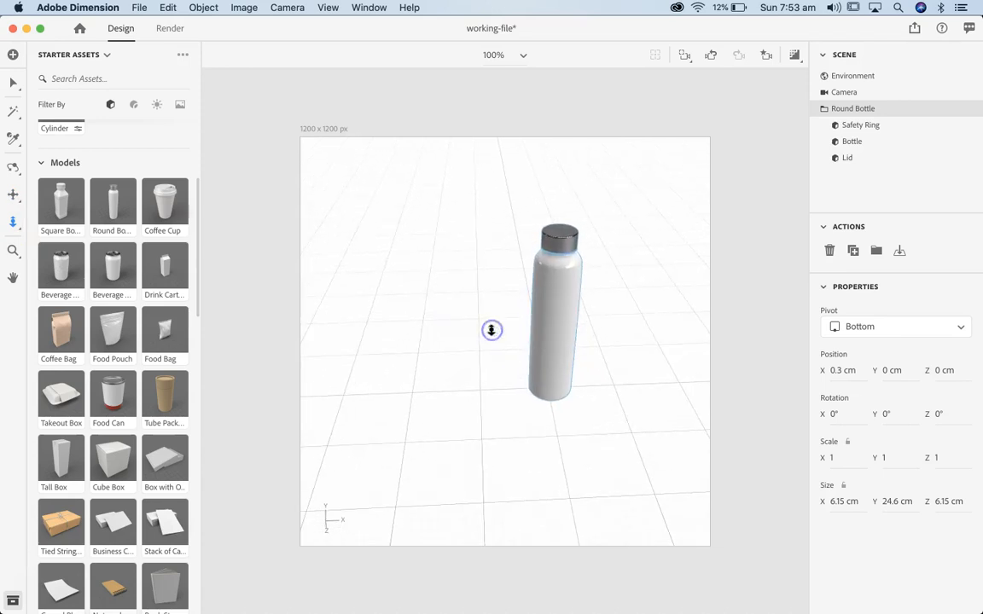
click(12, 195)
drag(482, 309, 420, 301)
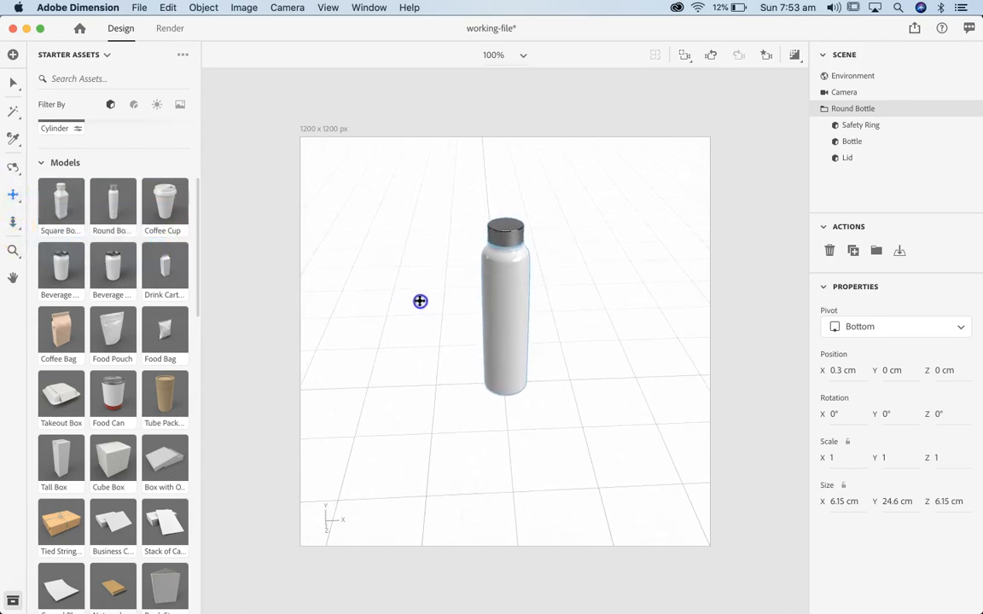
- Delete the Round Bottle model from the scene
click(13, 82)
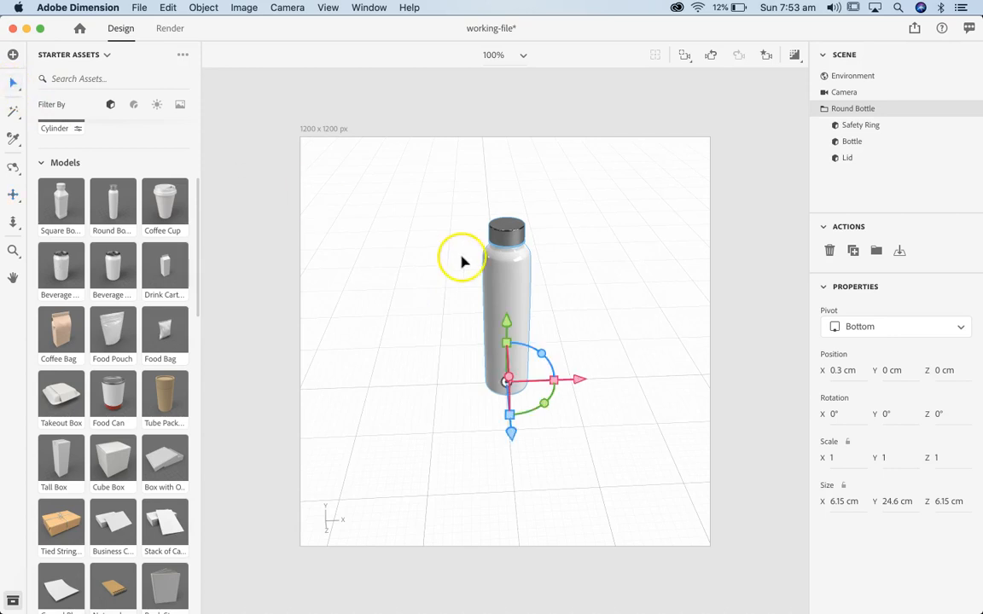
key(Delete)
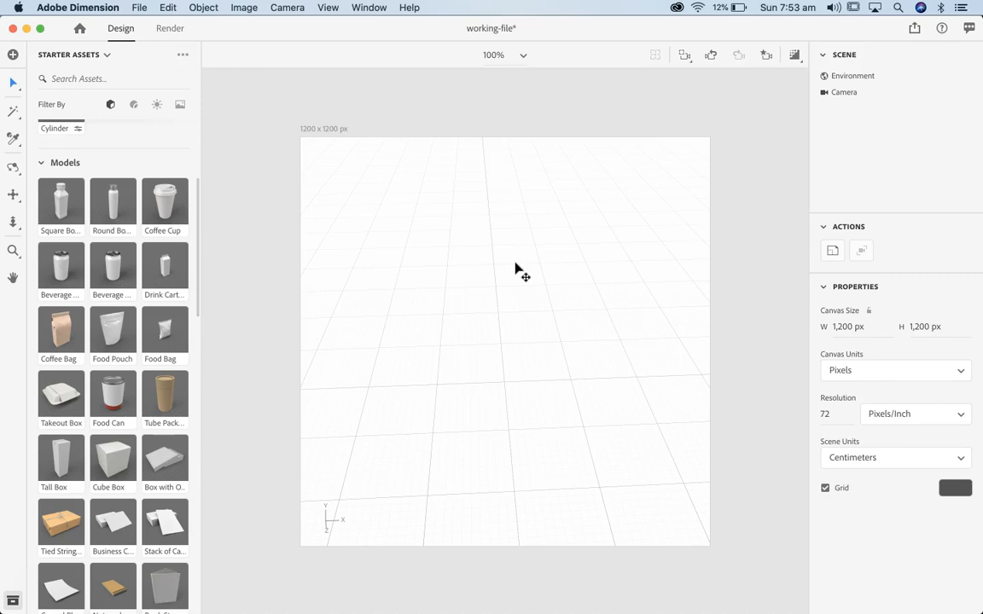
click(463, 235)
- Orbit the camera slightly over the empty ground plane and return to the selection tool
click(13, 167)
drag(448, 201, 472, 210)
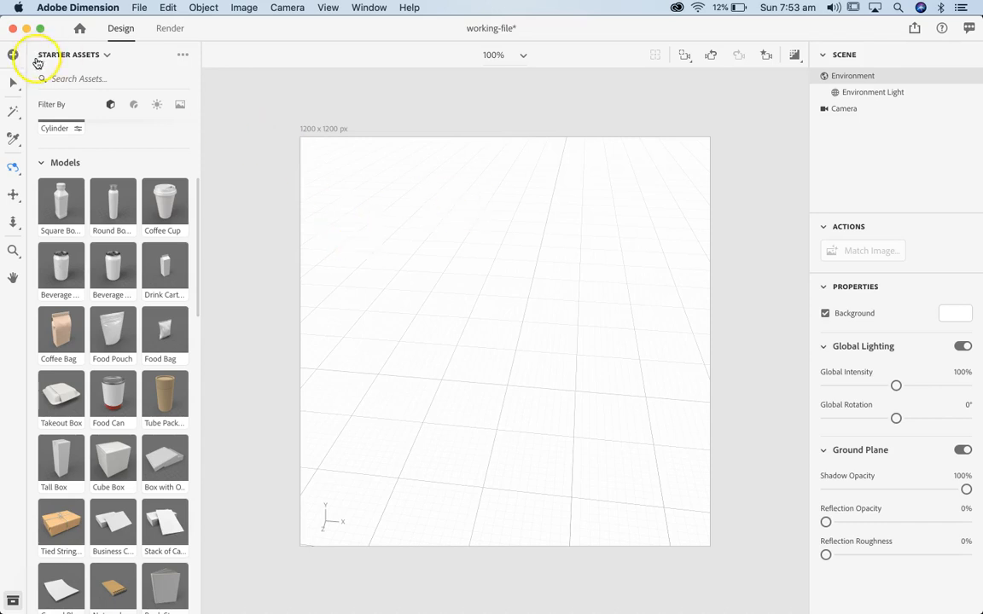
click(11, 89)
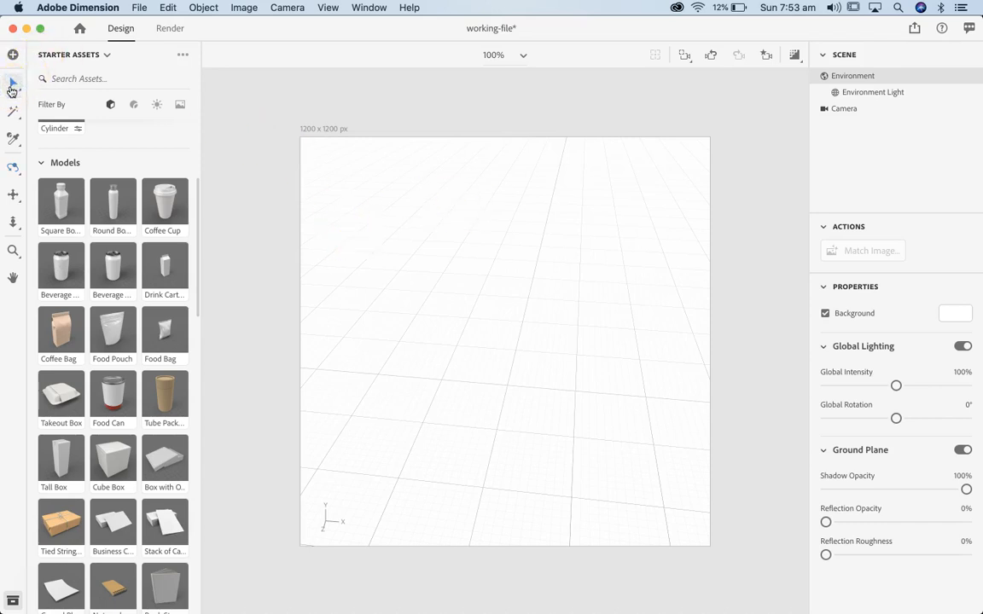
click(28, 588)
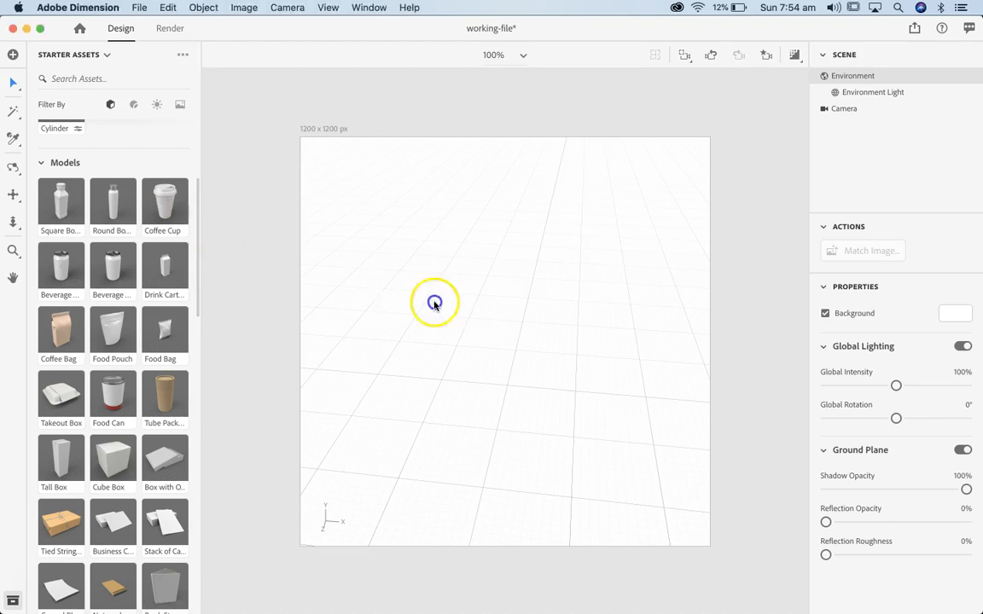
- Place the Coffee Cup model at about X -0.7 cm, Z 1.3 cm and orbit the camera slightly around it
drag(171, 217, 502, 392)
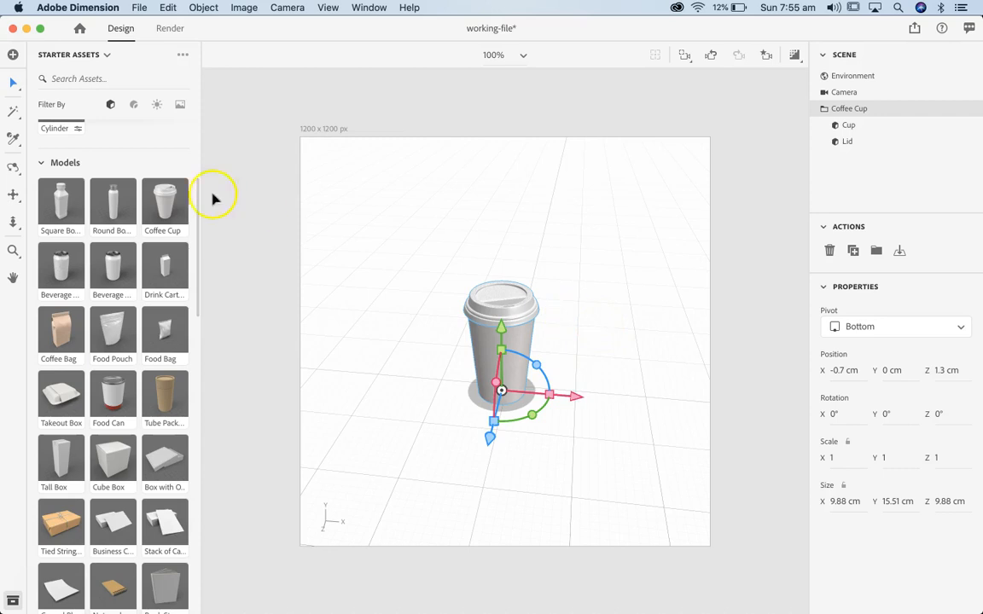
click(13, 168)
mouse_move(406, 273)
mouse_down()
mouse_move(505, 284)
mouse_move(437, 333)
mouse_move(406, 294)
mouse_up()
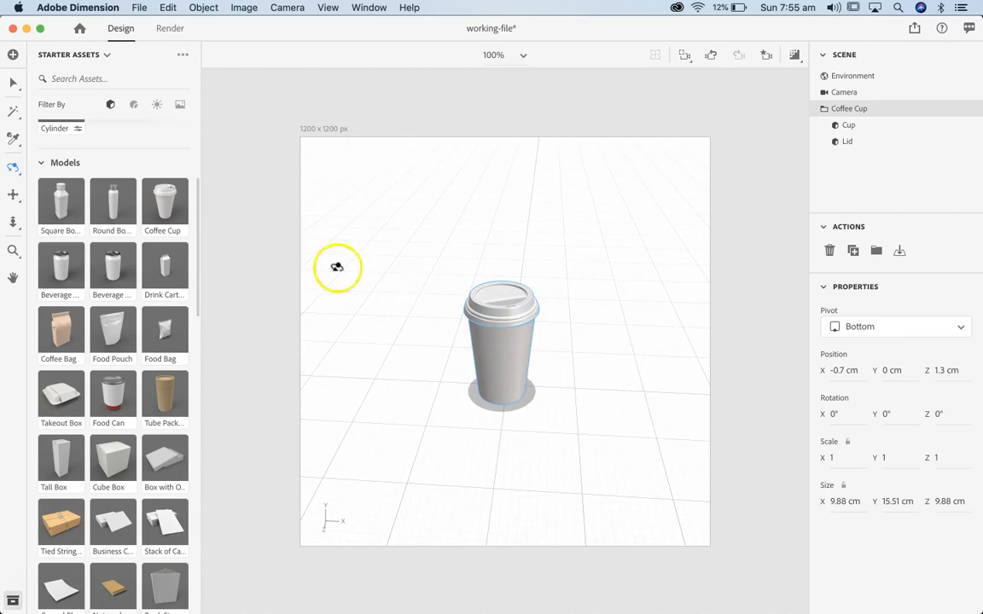
click(13, 85)
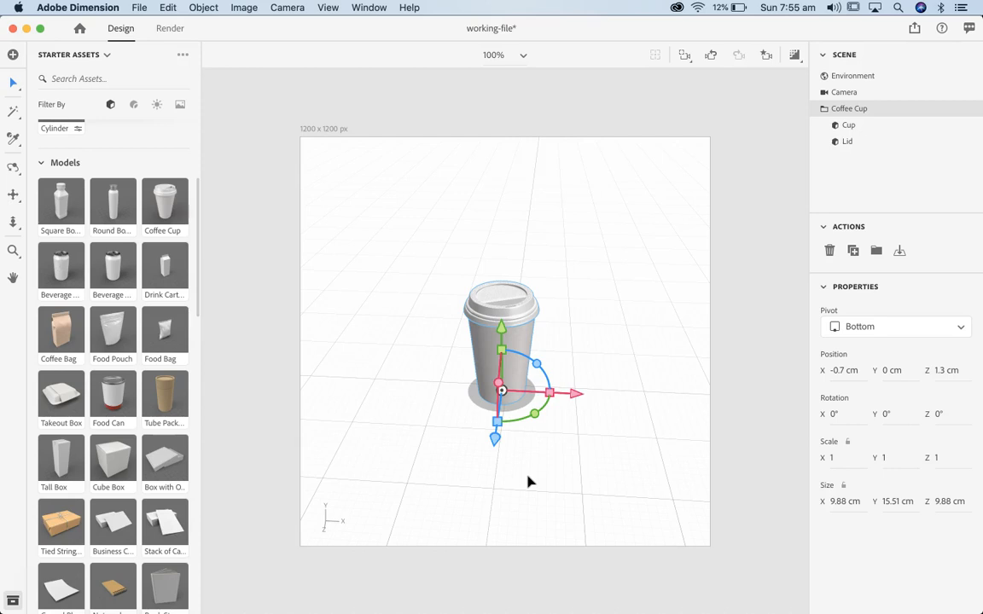
- Deselect and reselect the coffee cup, and examine its parts, the environment and camera entries, and its transform properties
click(607, 288)
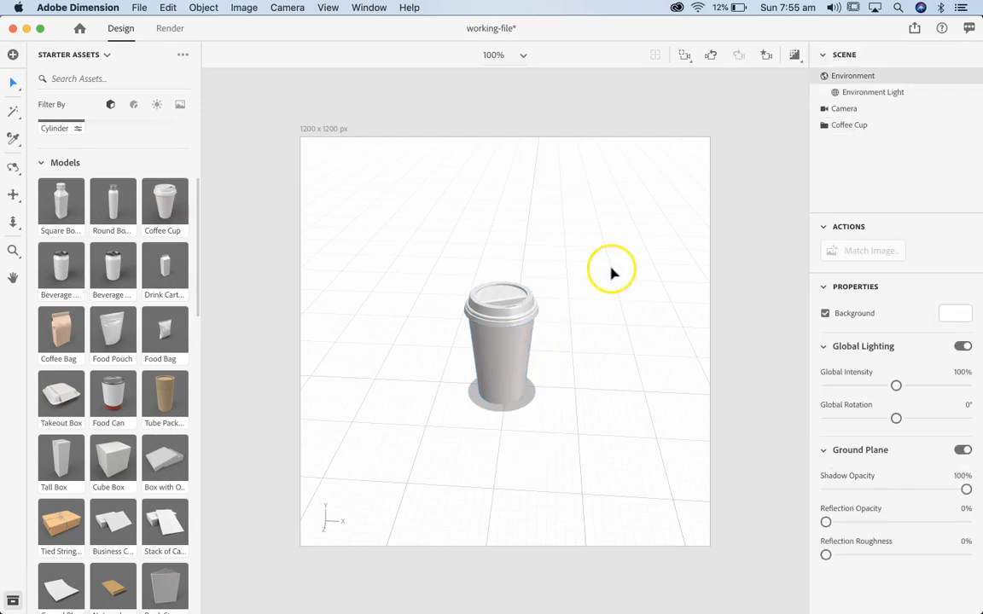
click(488, 357)
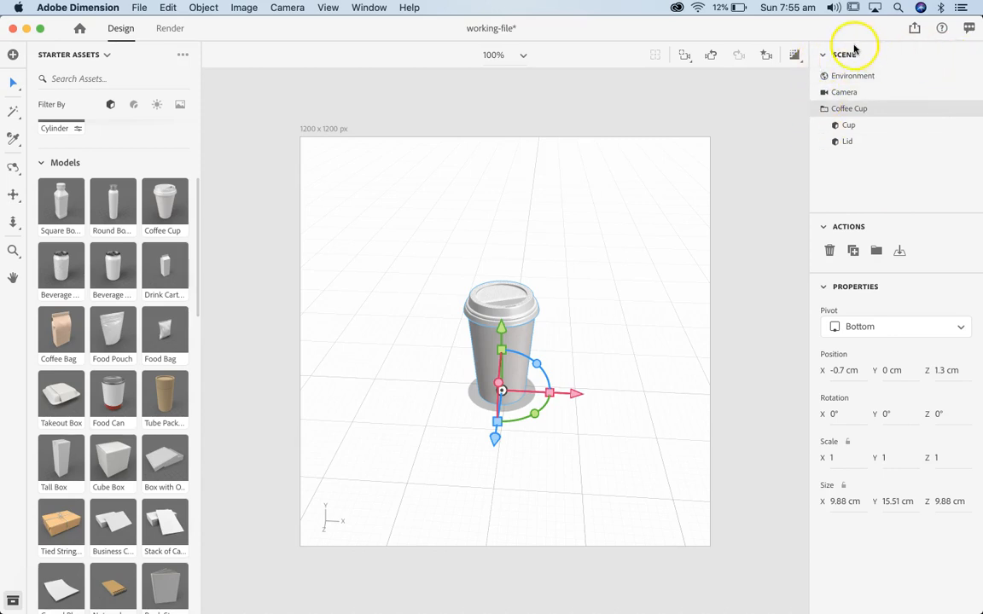
click(827, 109)
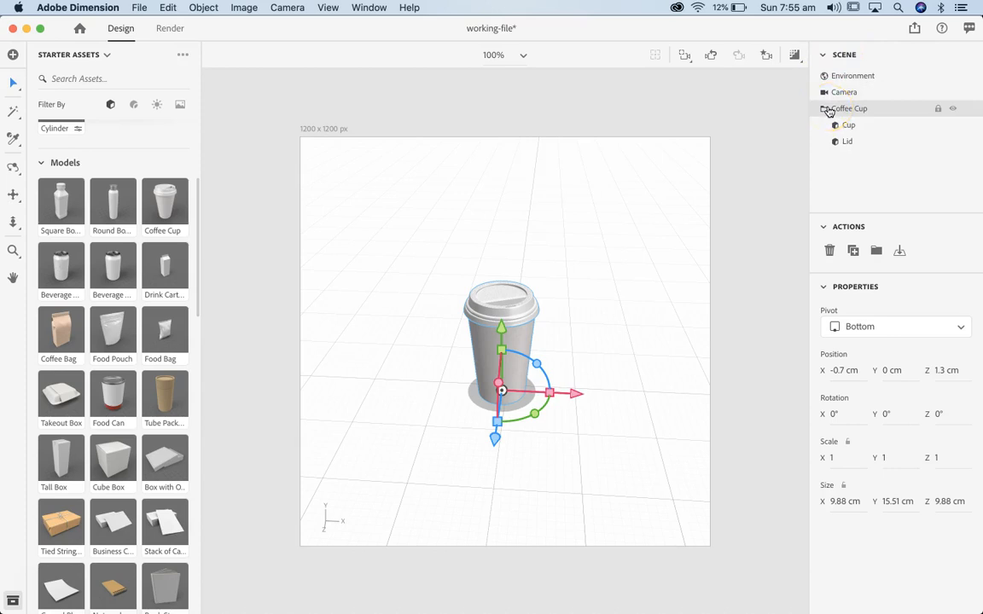
click(833, 77)
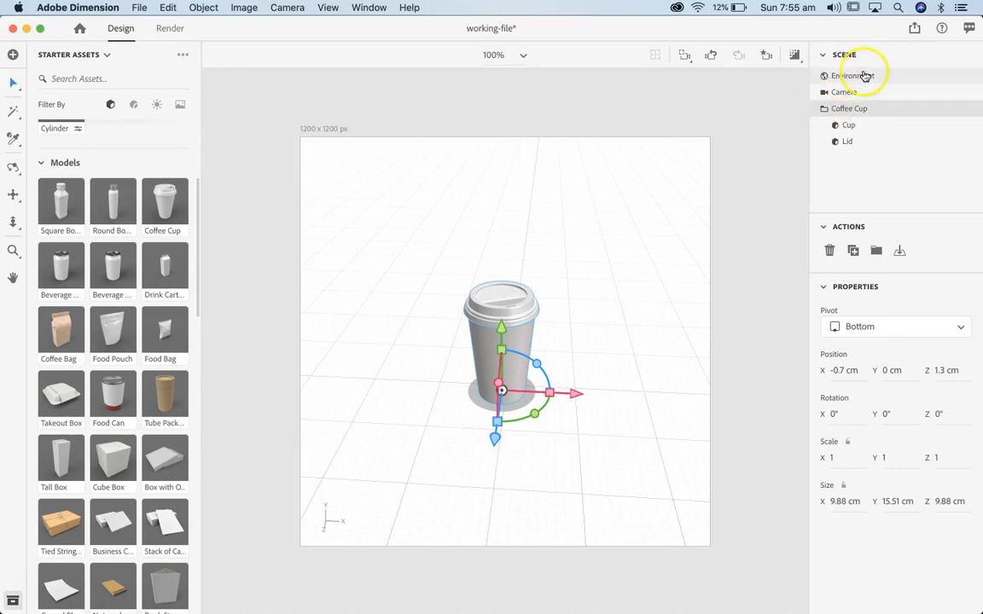
drag(828, 91, 856, 128)
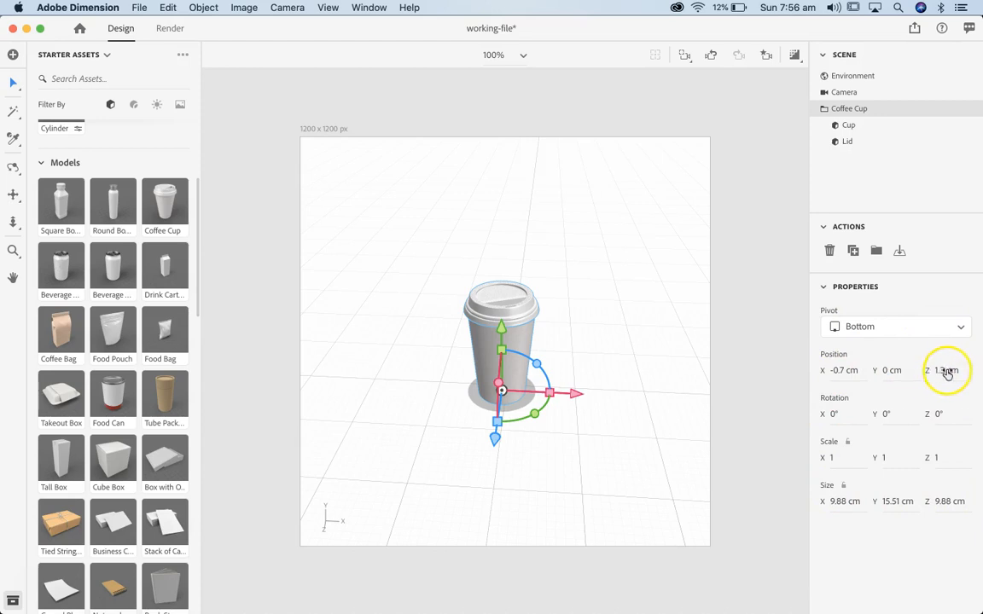
- Set the coffee cup's X position to -1 cm, then try raising it along Y and return its Y position to 0 cm
drag(835, 376, 836, 375)
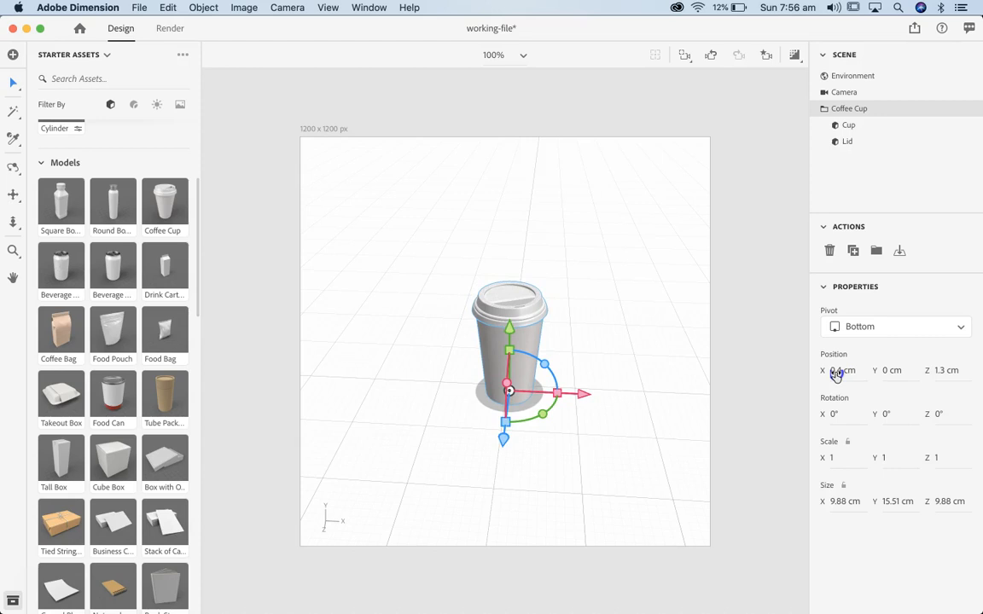
drag(836, 375, 834, 376)
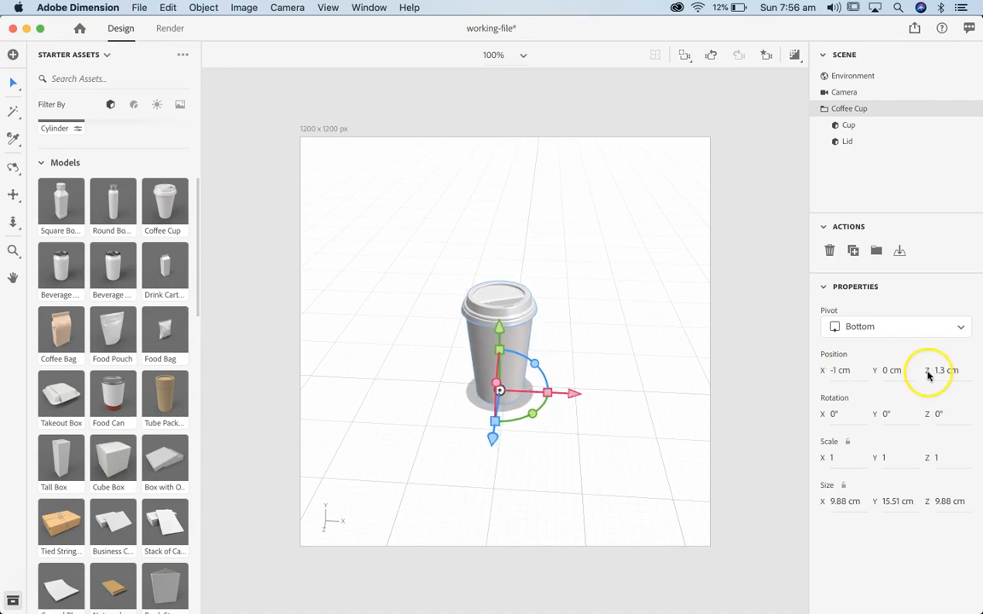
click(887, 373)
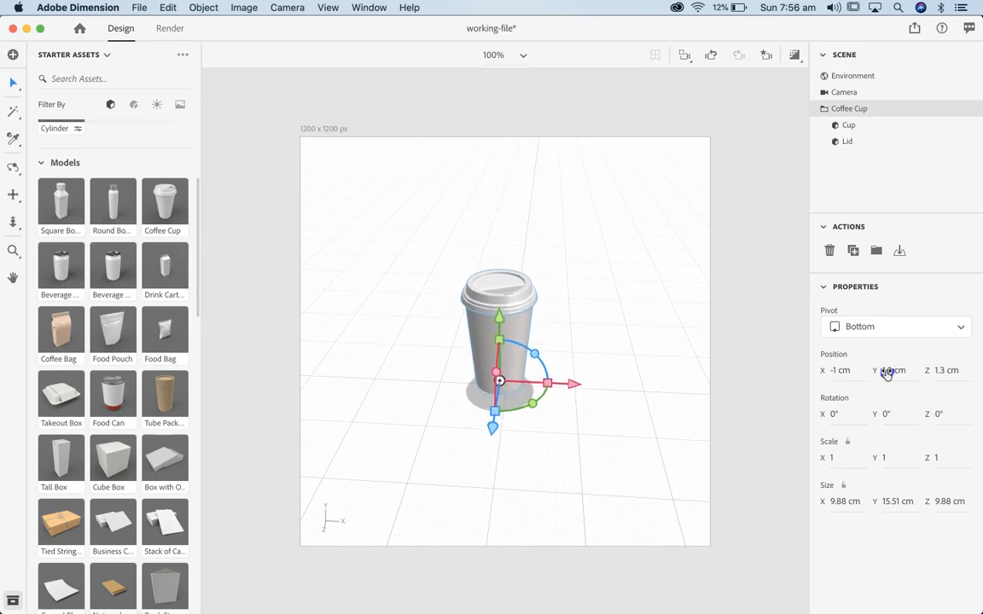
drag(887, 373, 885, 373)
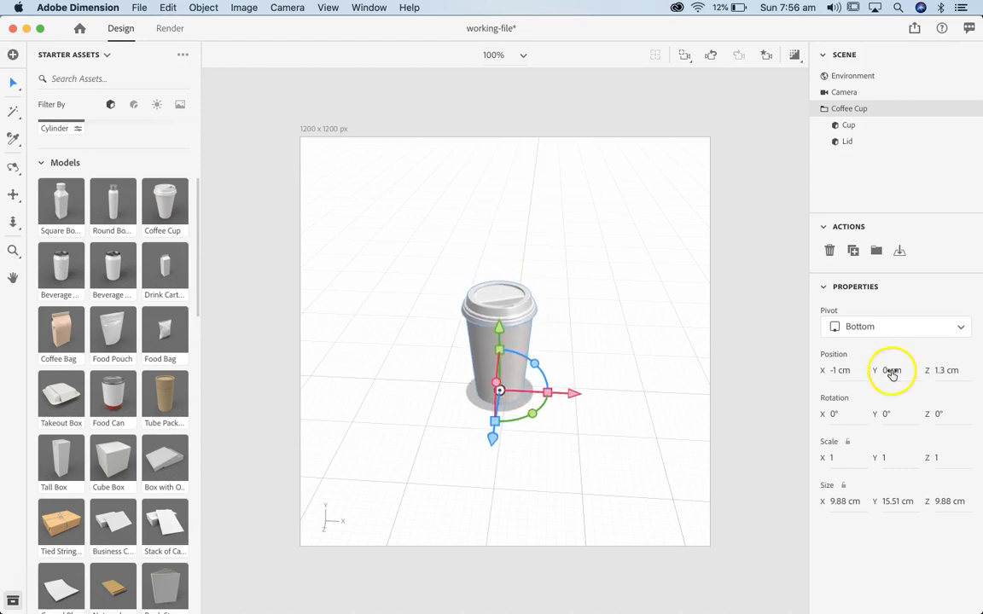
- Try tilting the coffee cup to -31° around Z, and undo the rotation
click(831, 417)
drag(832, 417, 937, 417)
click(935, 426)
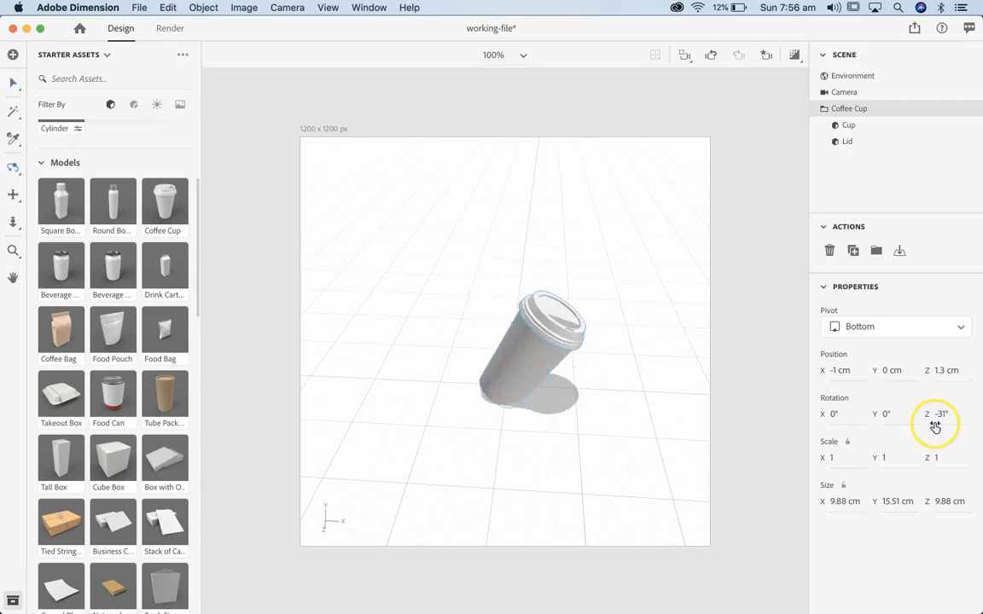
key(super+z)
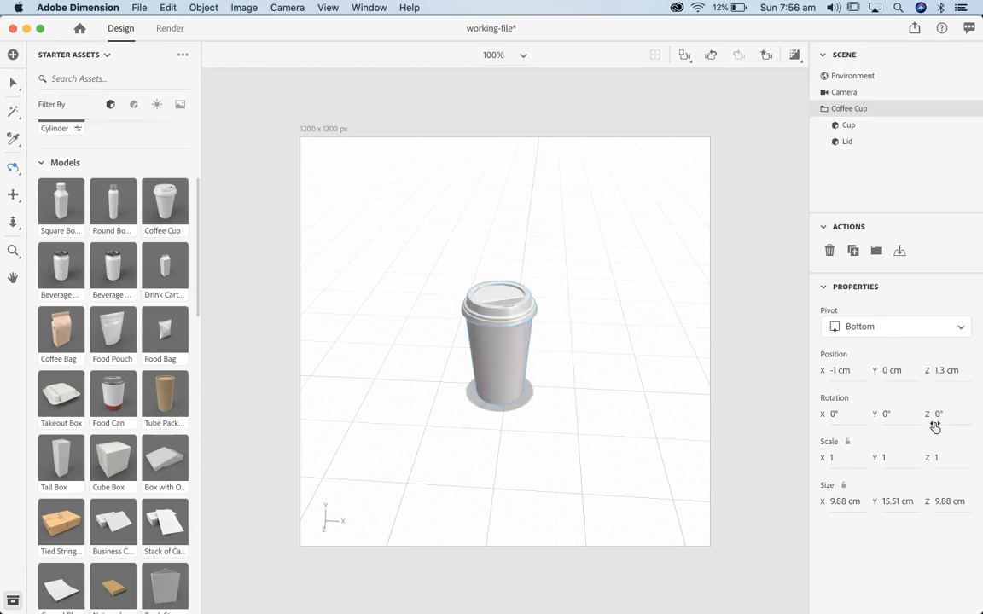
- Try stretching the coffee cup to an X scale of 3.8, undo it, and try resizing the cup with its proportions locked
click(844, 501)
click(836, 504)
drag(837, 505, 838, 504)
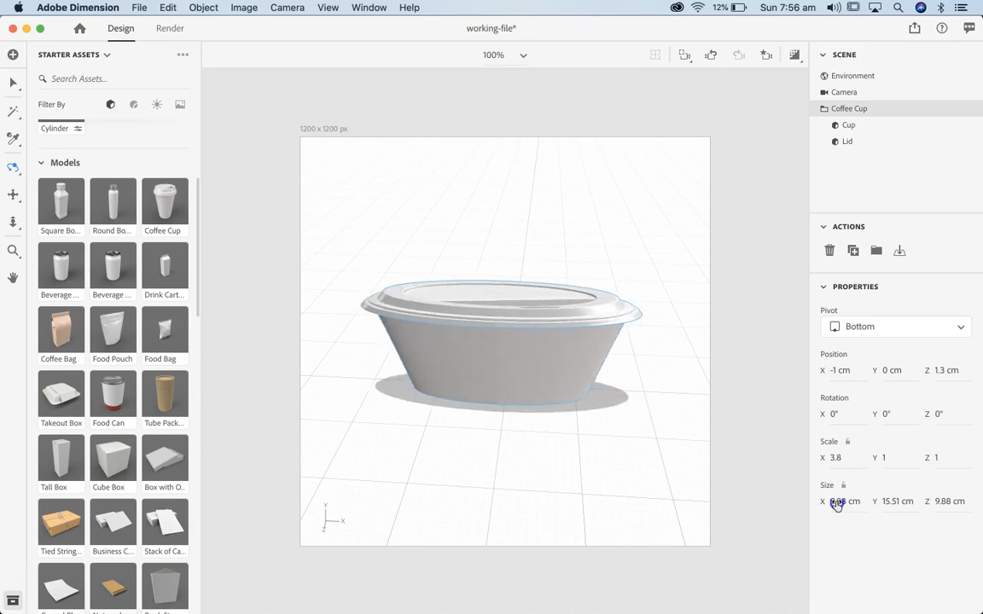
key(super+z)
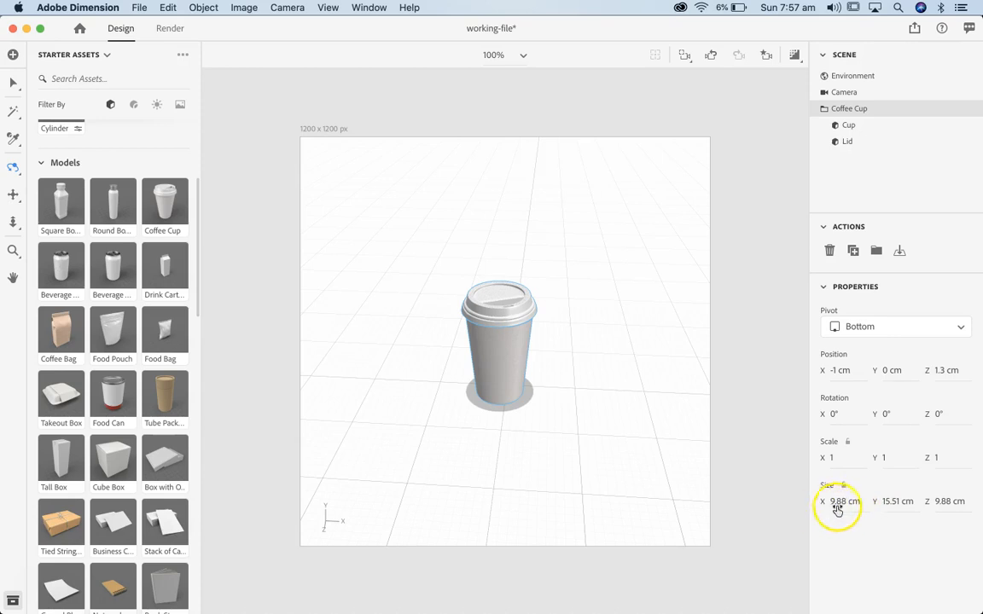
click(843, 485)
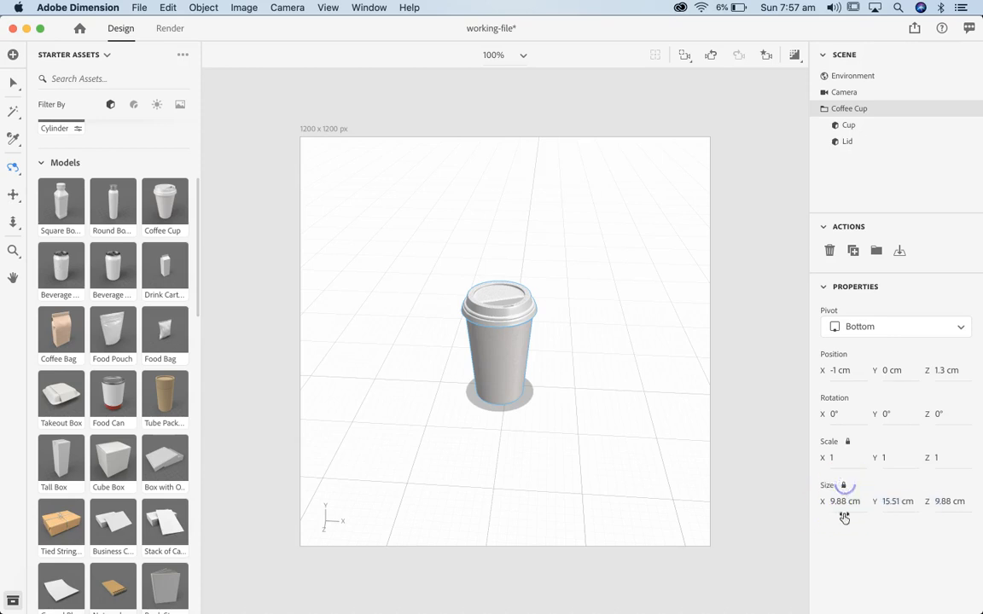
drag(838, 502, 840, 504)
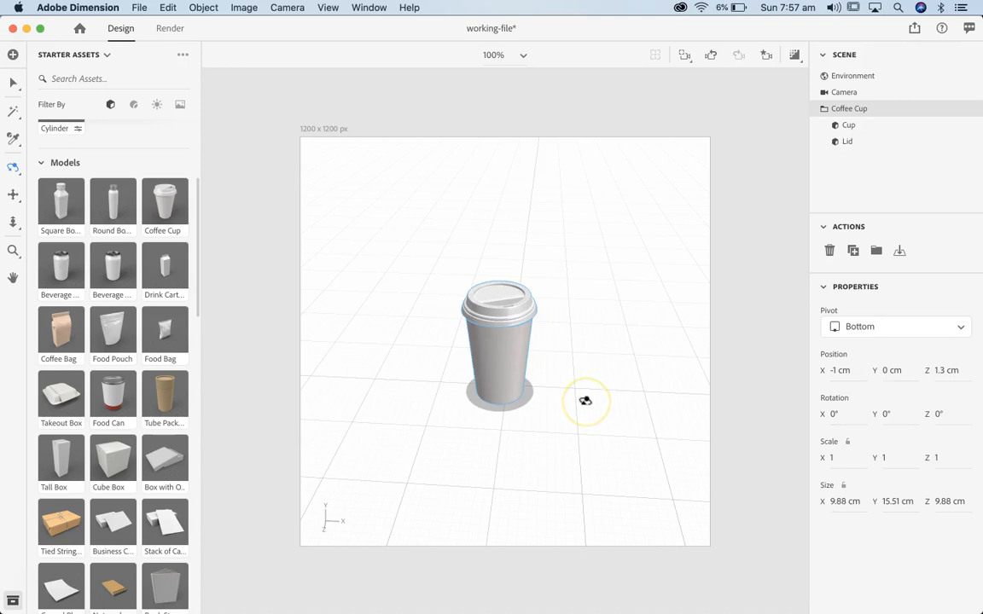
- Switch to the selection tool, try moving the coffee cup along X with its axis handle, and undo the move
click(13, 83)
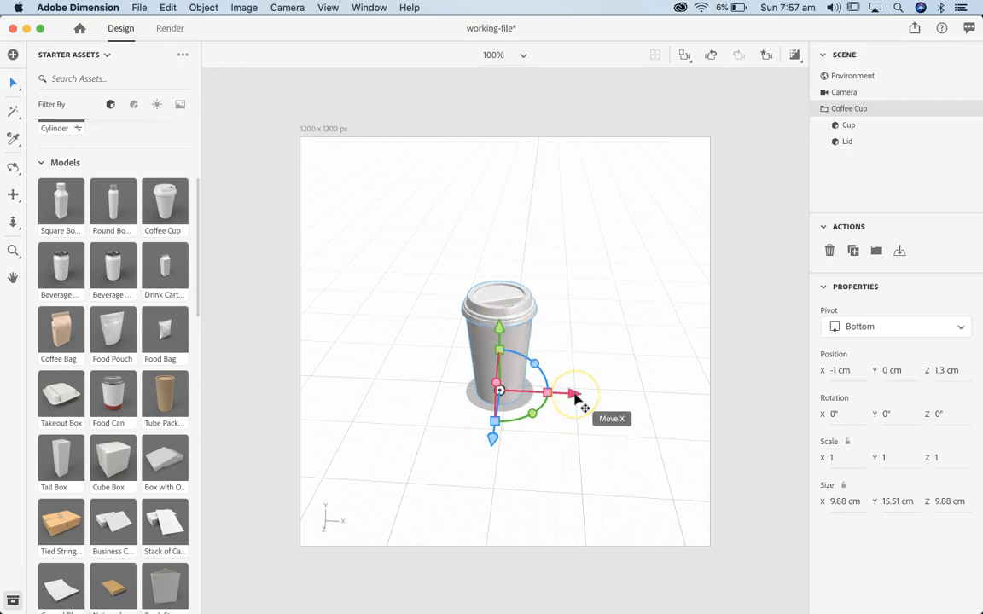
click(492, 440)
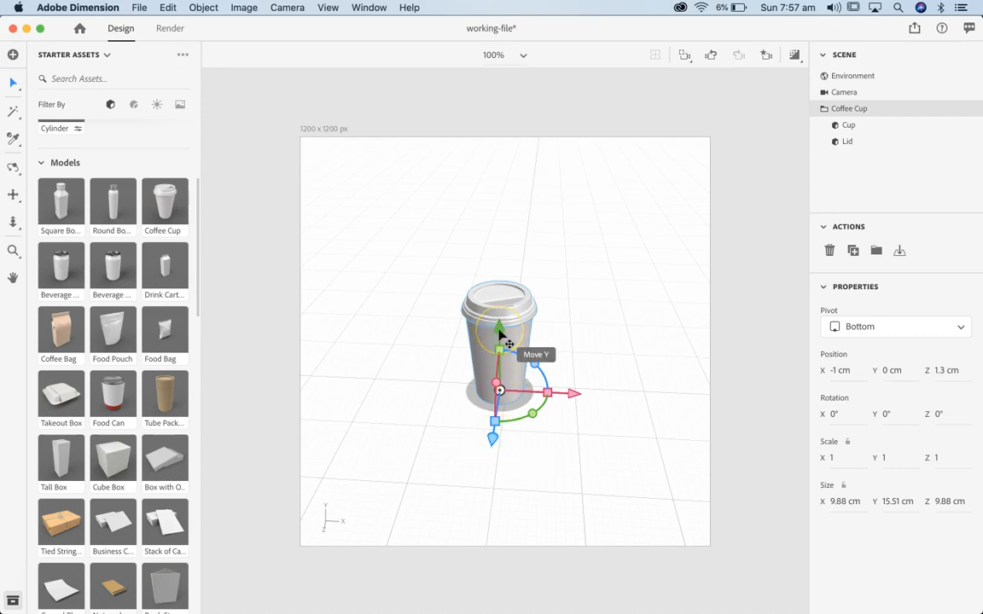
click(575, 397)
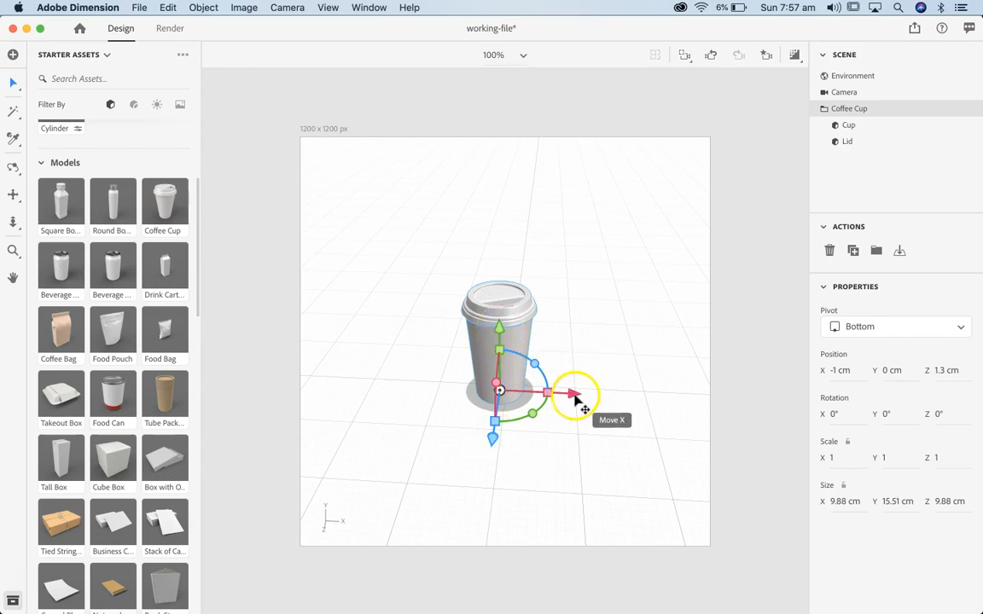
click(495, 440)
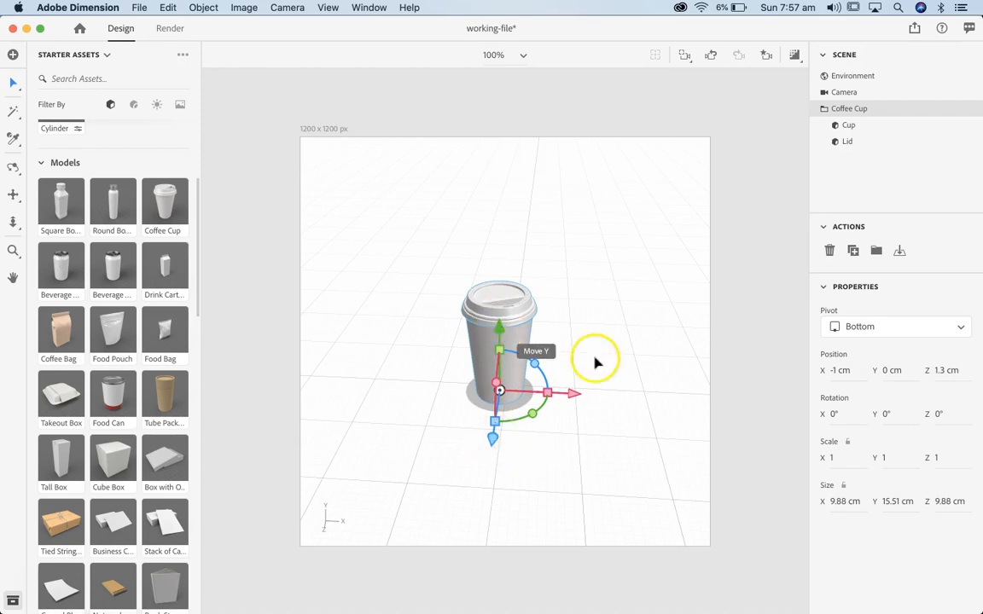
click(577, 400)
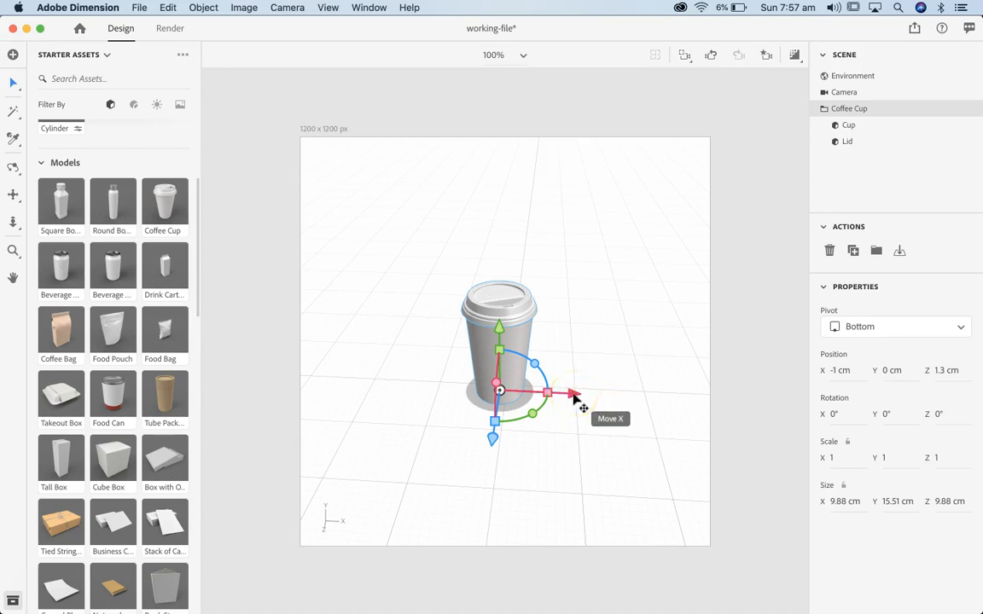
drag(574, 394, 618, 442)
key(super+z)
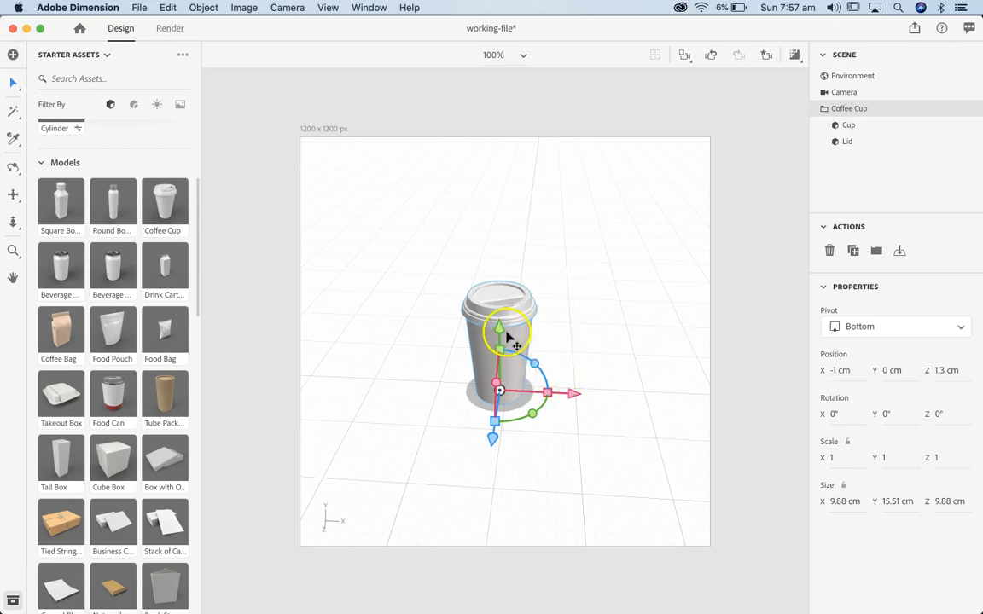
- Try lifting the coffee cup to about Y 11.8 cm, undo the move, and return to the selection tool
drag(499, 329, 500, 242)
click(944, 51)
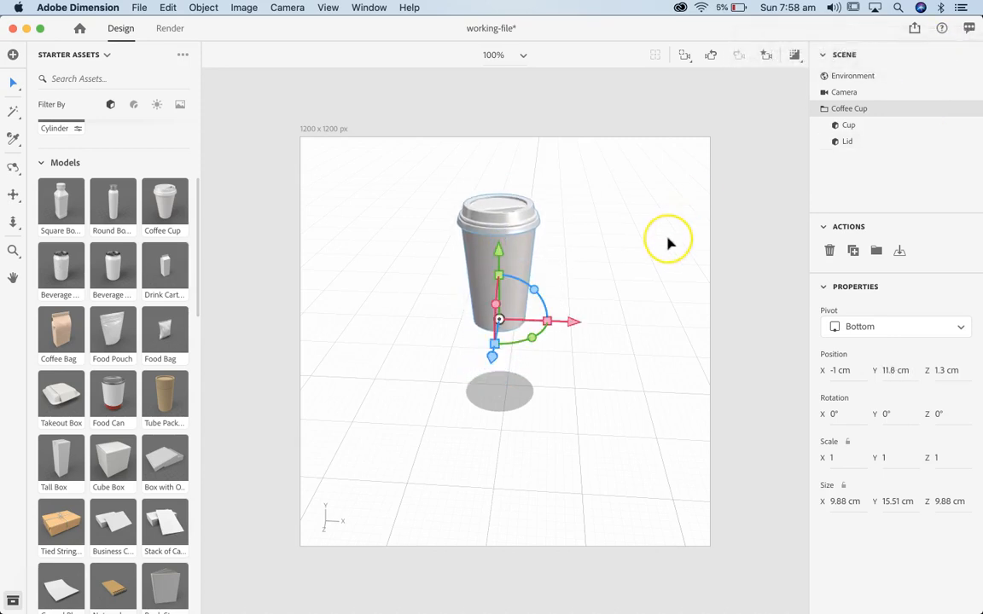
key(super+z)
drag(401, 511, 451, 515)
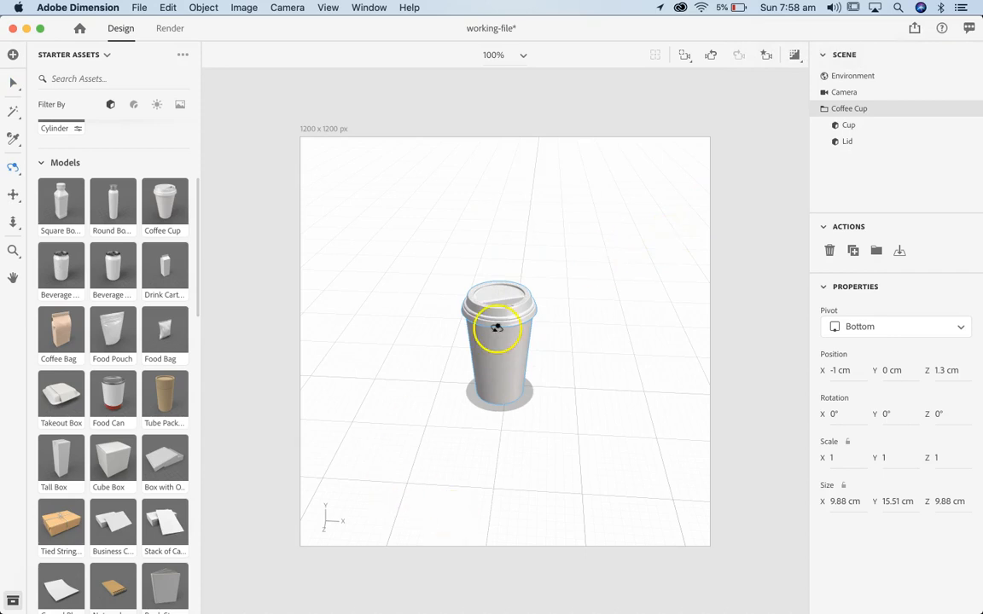
click(15, 90)
click(500, 264)
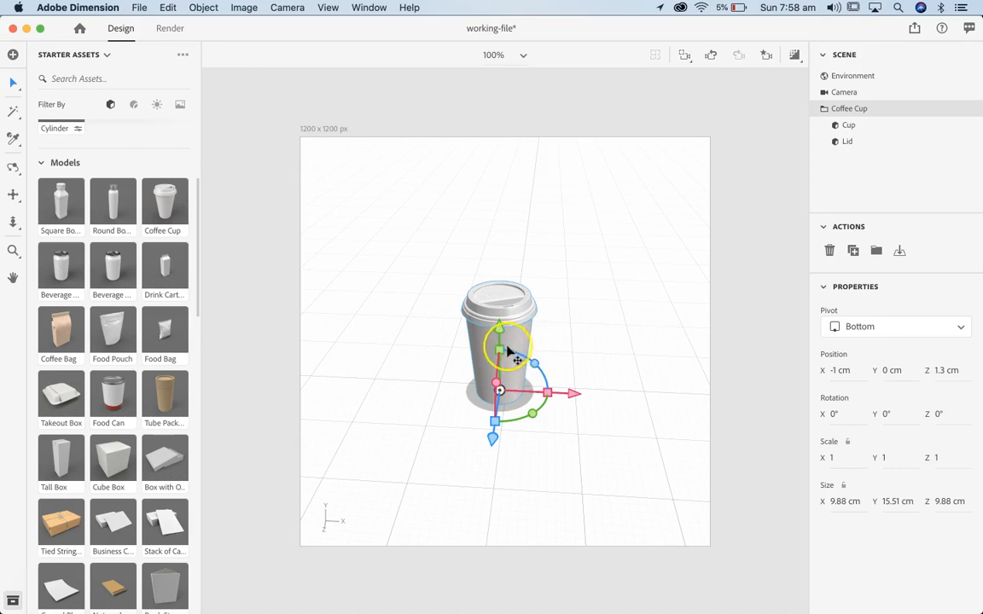
- Try scaling the coffee cup along Y and along X with its scale handles, undoing each change
drag(508, 349, 503, 305)
key(super+z)
drag(547, 393, 587, 396)
key(super+z)
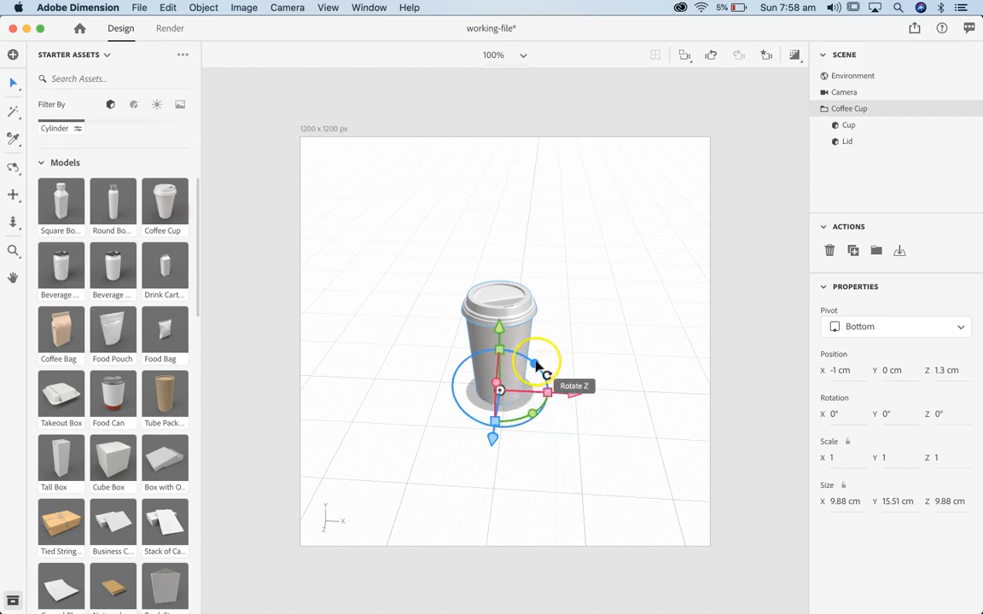
- Try rotating the coffee cup to 3° around Z with its rotation handle, and undo the rotation
mouse_move(534, 367)
mouse_down()
mouse_move(549, 388)
mouse_move(489, 351)
mouse_move(518, 351)
mouse_move(557, 371)
mouse_move(560, 399)
mouse_move(549, 376)
mouse_move(518, 359)
mouse_move(535, 368)
mouse_up()
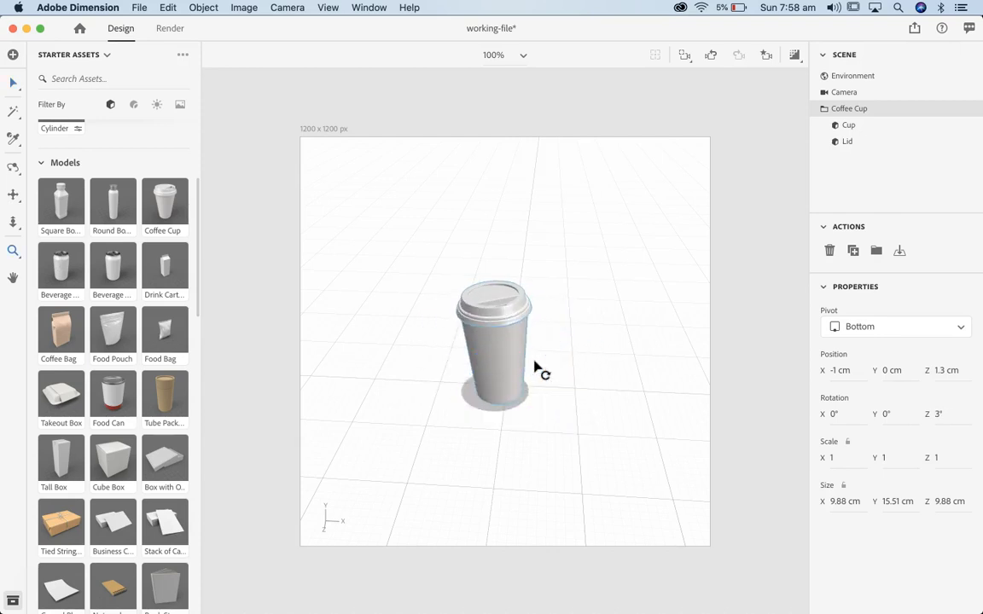
click(12, 82)
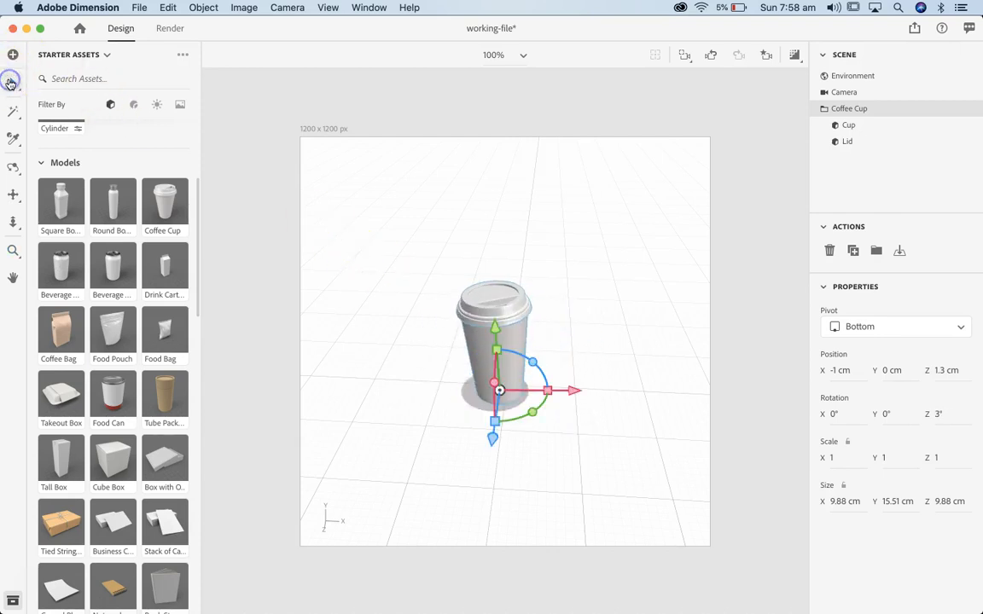
key(super+z)
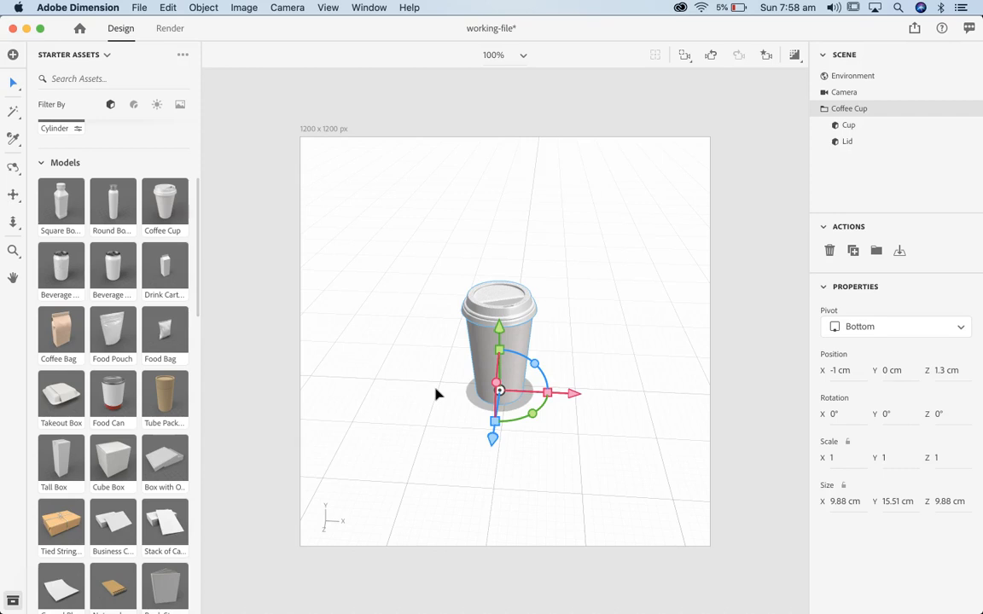
- Place the Bag with Wire Handles model behind the coffee cup at about X -19.4 cm, Y -0.1 cm, Z -20.1 cm
click(25, 582)
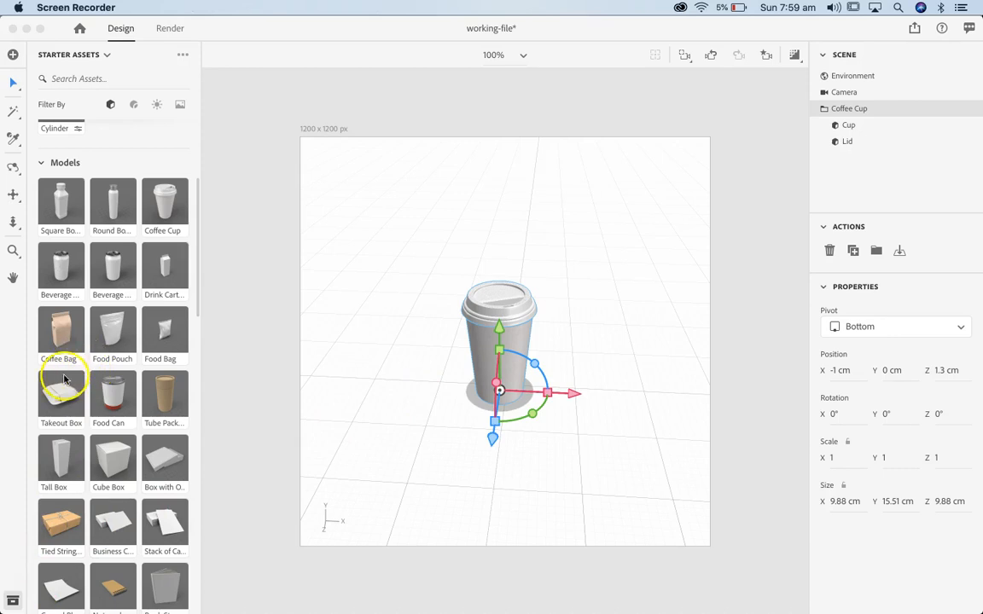
scroll(99, 397, down, 1)
scroll(99, 398, down, 5)
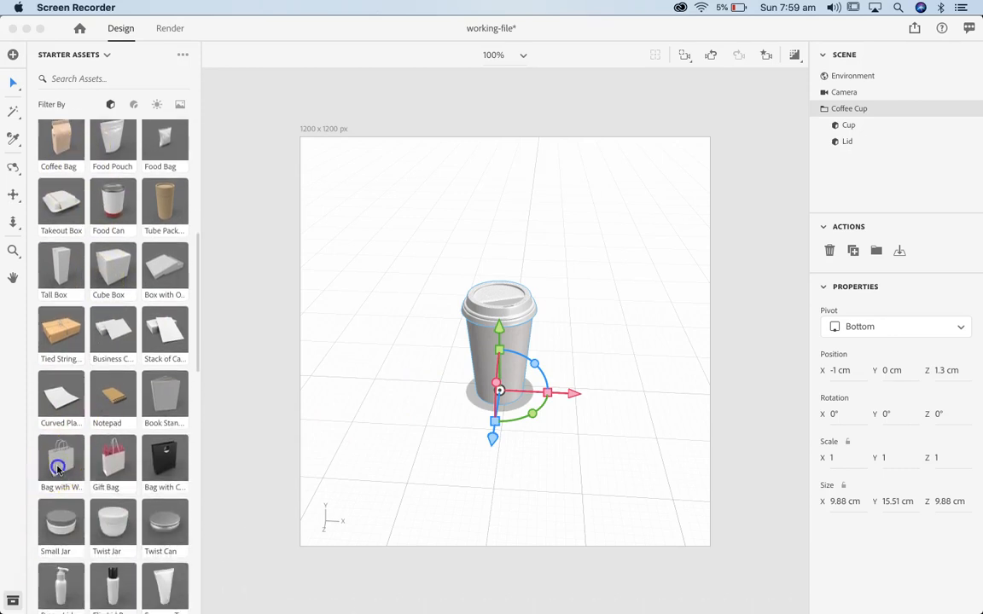
click(192, 432)
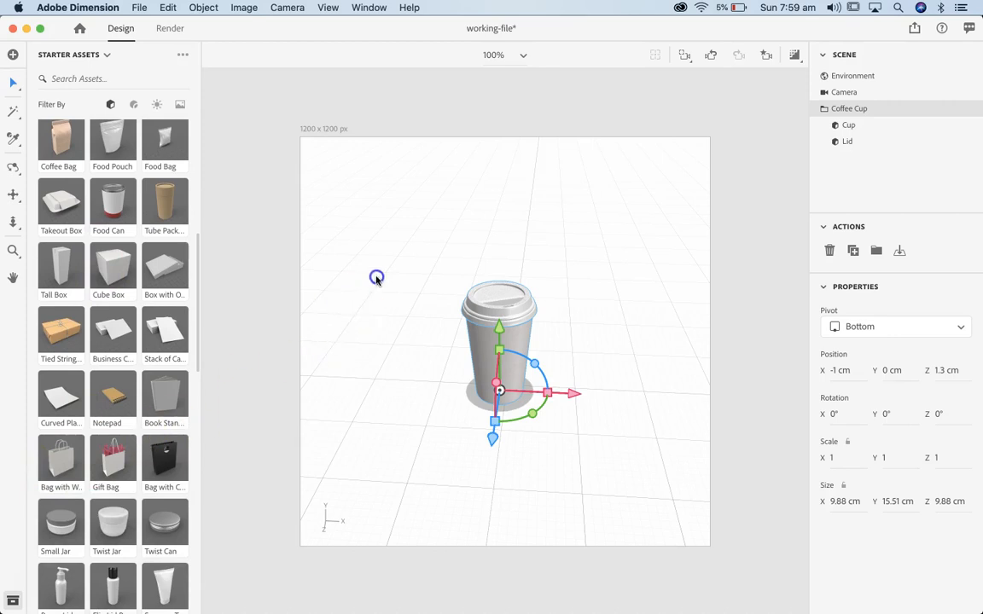
click(72, 476)
drag(60, 468, 412, 324)
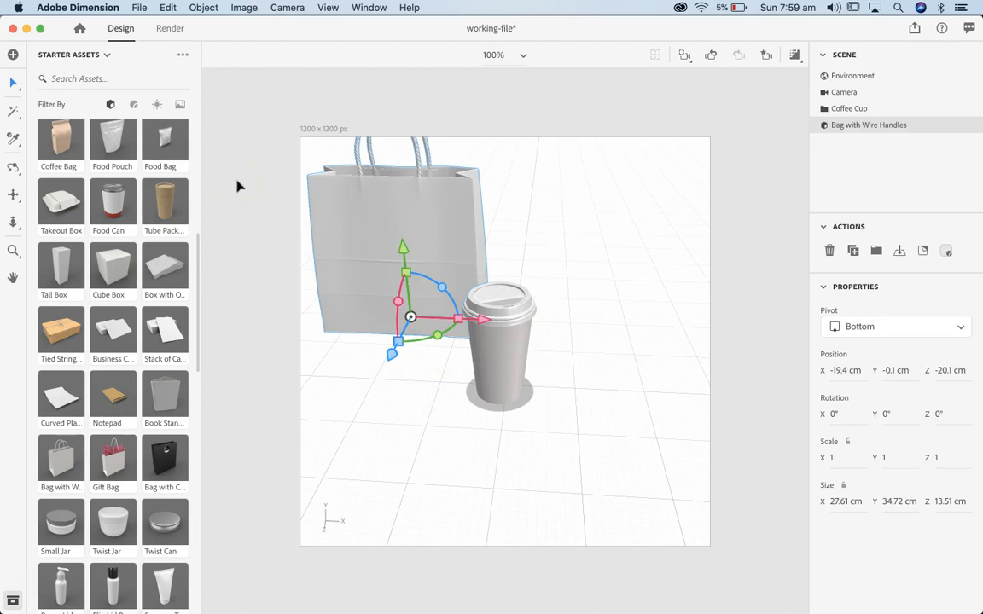
- Orbit the camera to an angled view and dolly it back until the whole bag and the coffee cup fit the canvas
click(13, 169)
drag(366, 349, 441, 345)
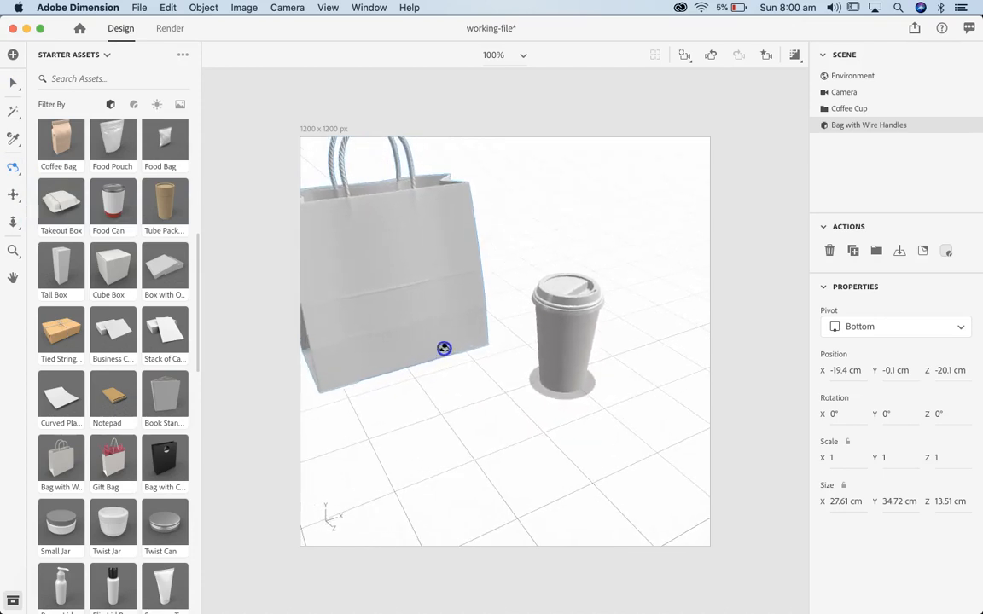
click(13, 220)
drag(468, 281, 423, 328)
click(14, 191)
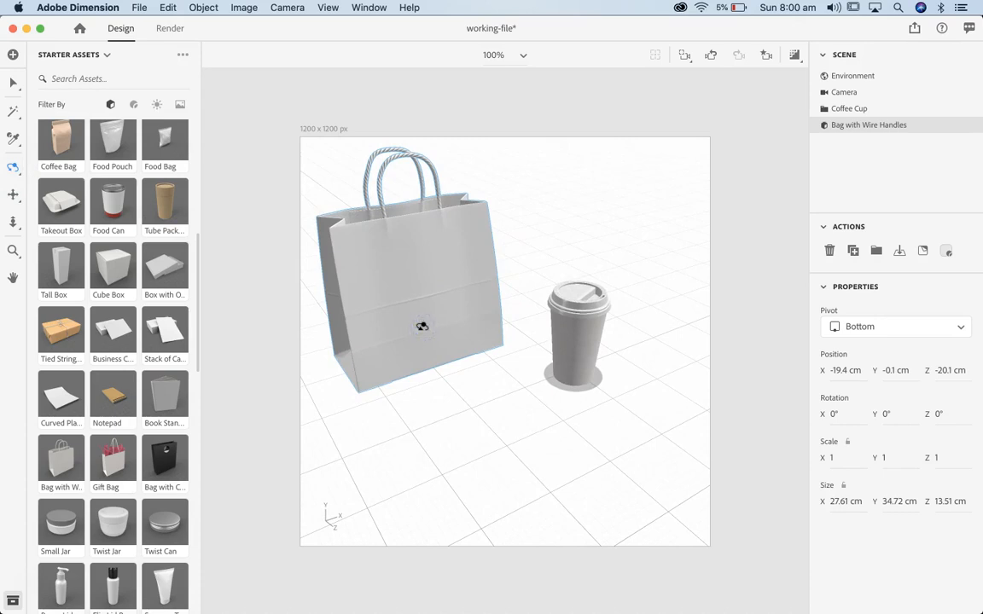
- Move the wire-handle bag beside the cup to about X -17.8 cm, Y 0 cm, Z -9.2 cm and rotate it to 19° around Y
click(13, 83)
click(444, 278)
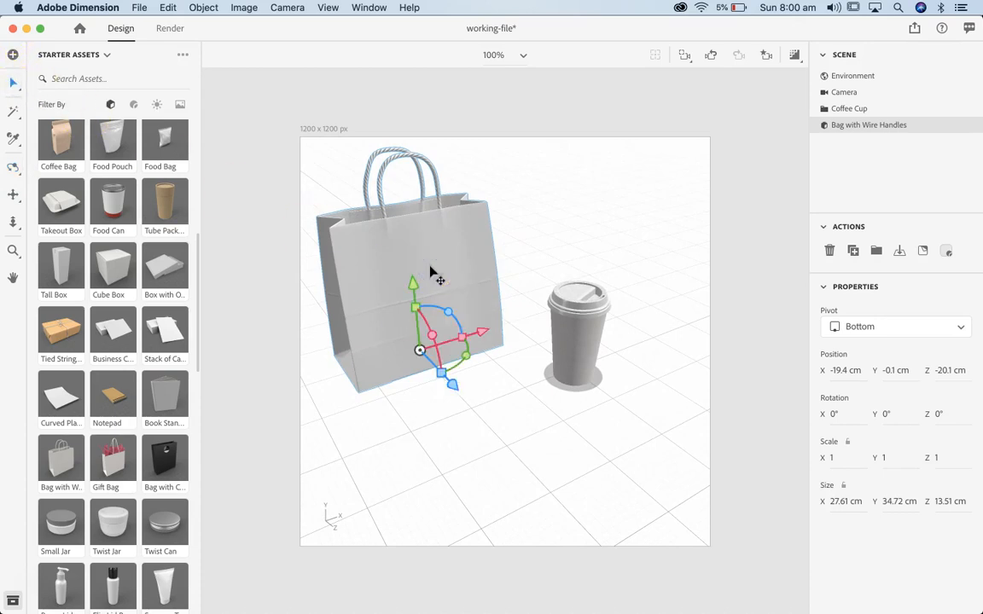
drag(450, 389, 476, 411)
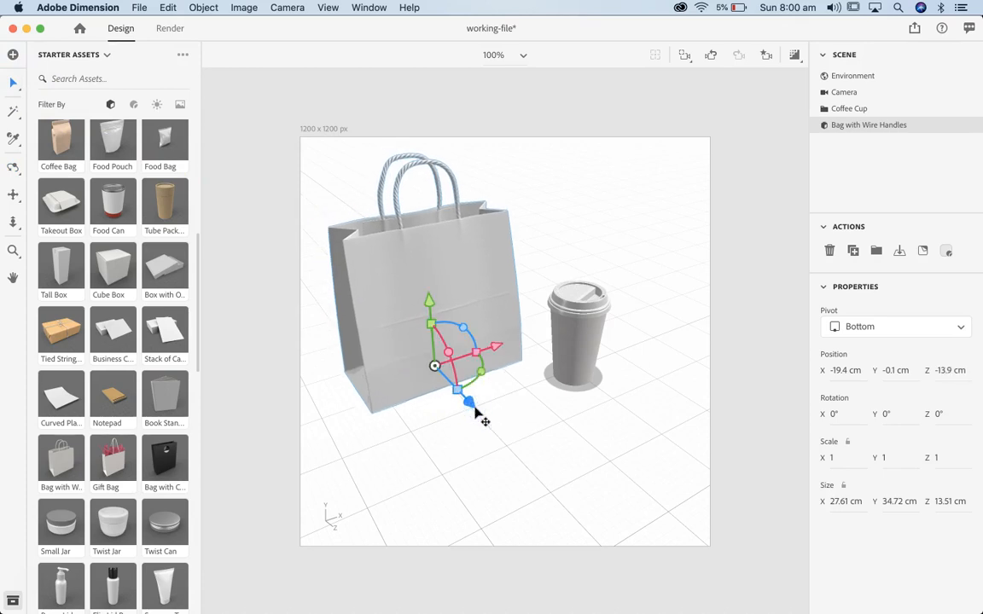
drag(480, 373, 512, 397)
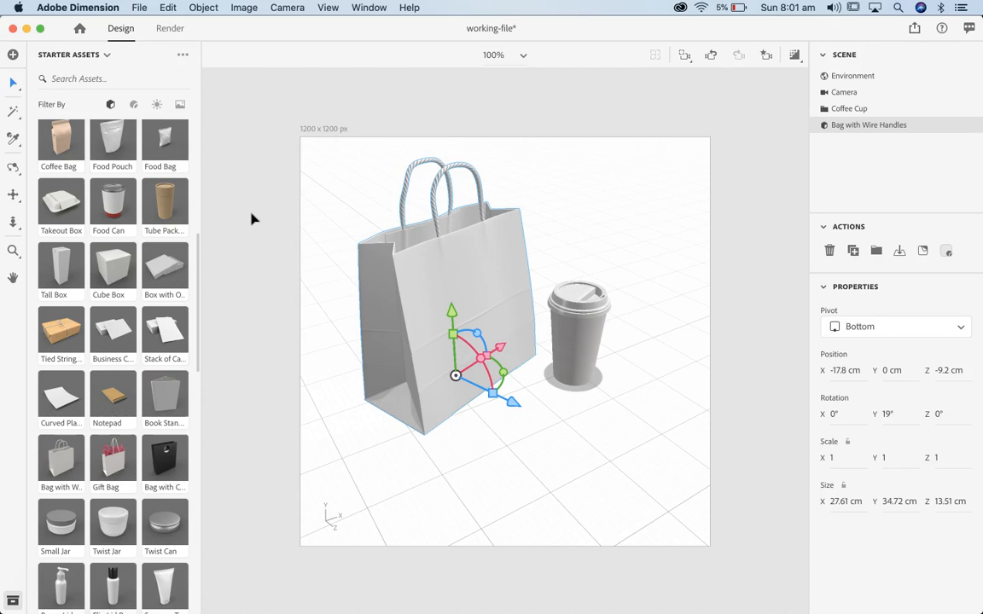
drag(486, 281, 486, 280)
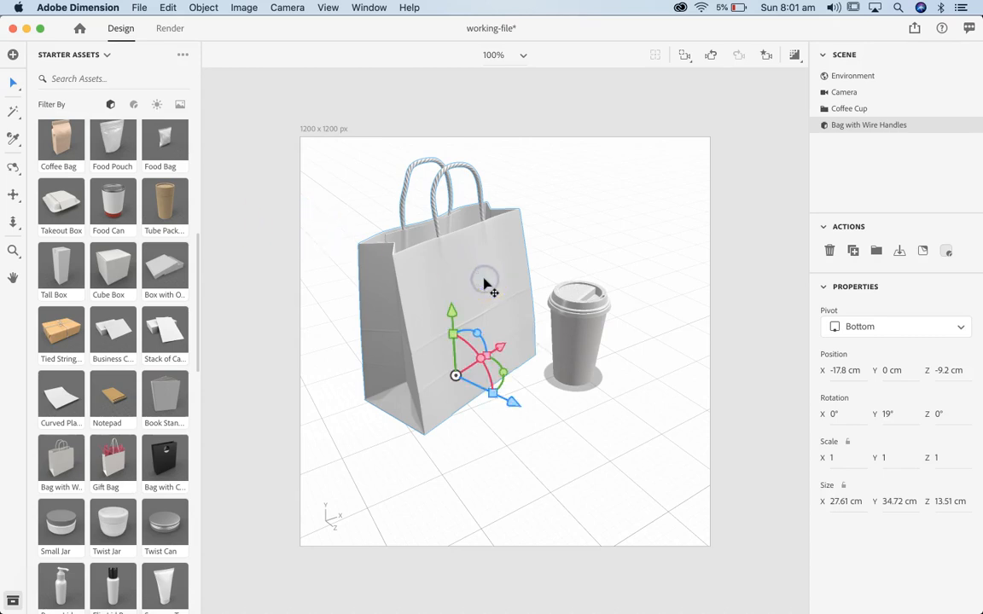
click(573, 348)
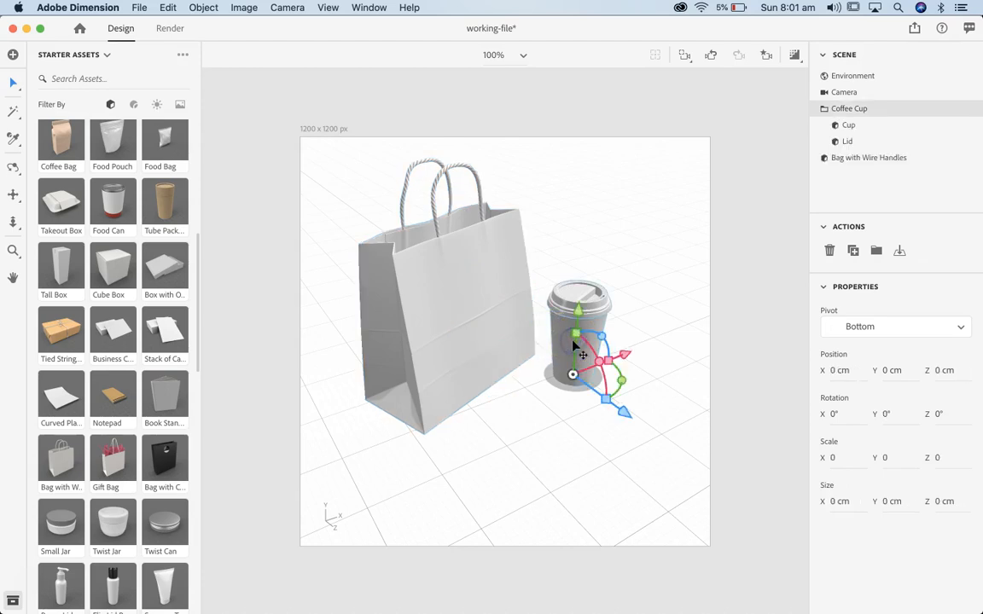
click(489, 318)
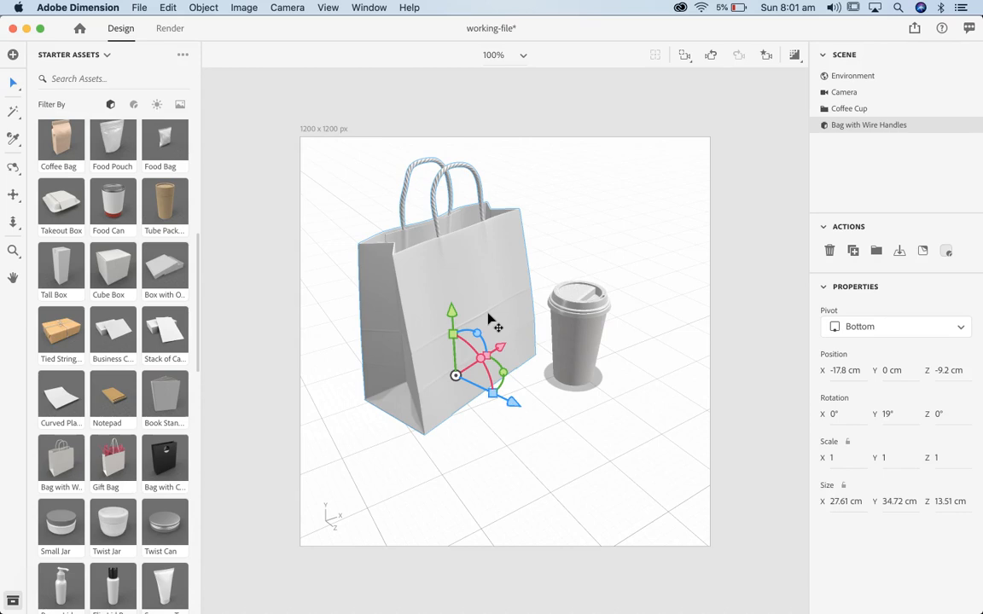
- Set the base color of the wire-handle bag's Bag Material to pure white
click(584, 344)
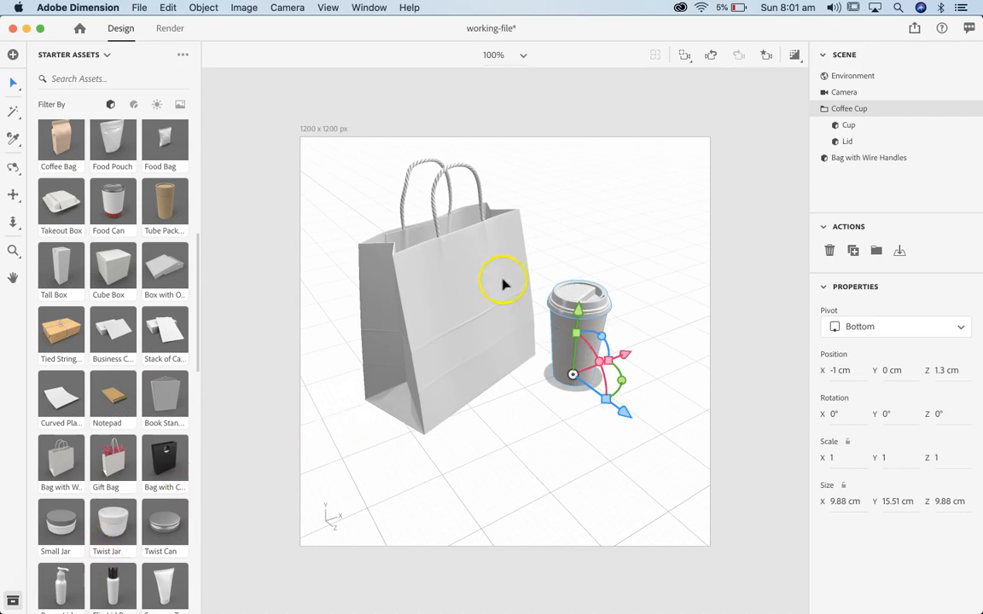
click(473, 275)
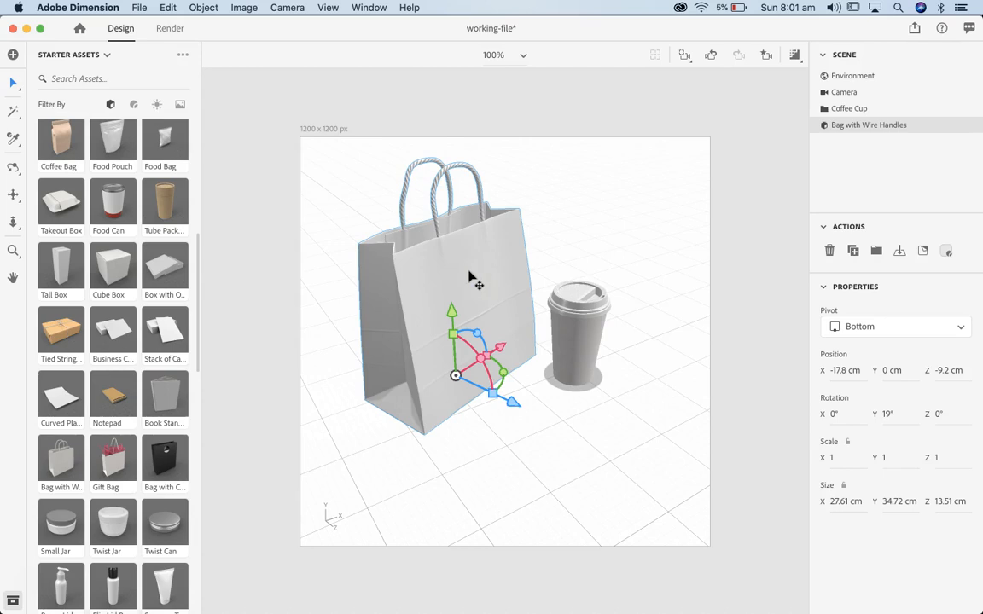
double_click(825, 125)
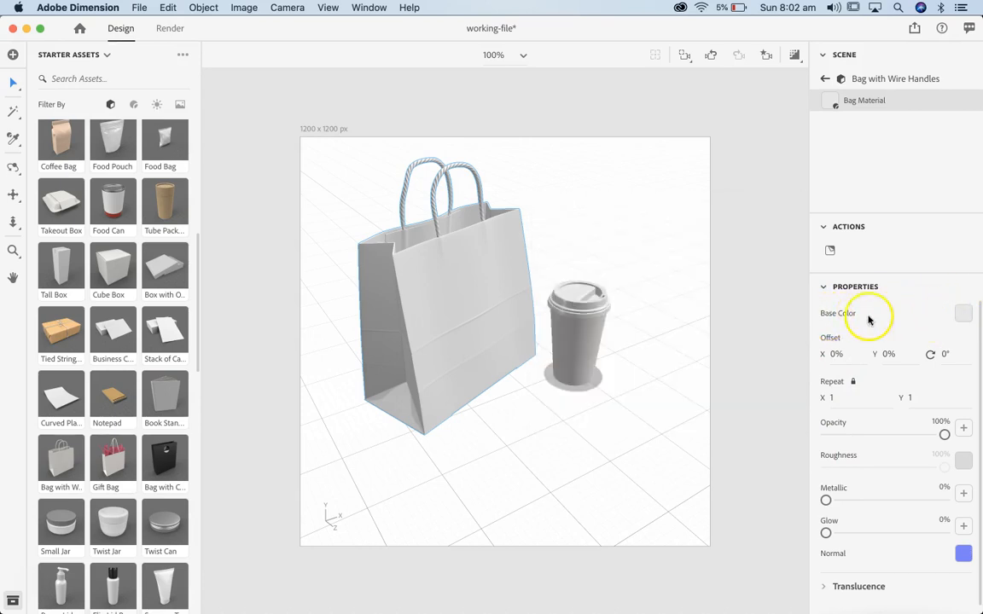
click(963, 317)
drag(769, 243, 757, 220)
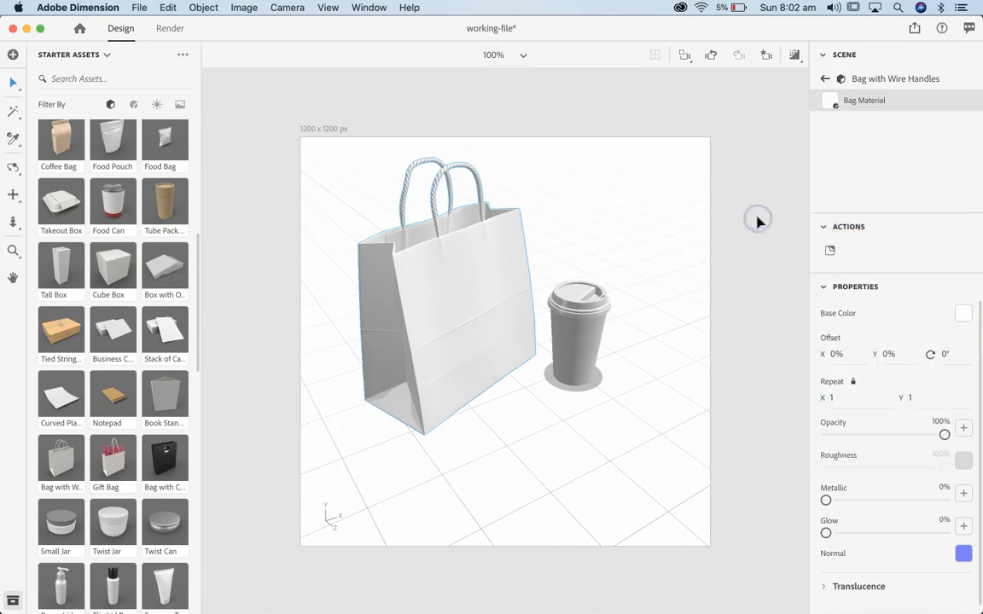
- Replace the base color image of the coffee cup's Cup Material with a solid white color
click(823, 79)
click(824, 108)
click(824, 109)
click(824, 110)
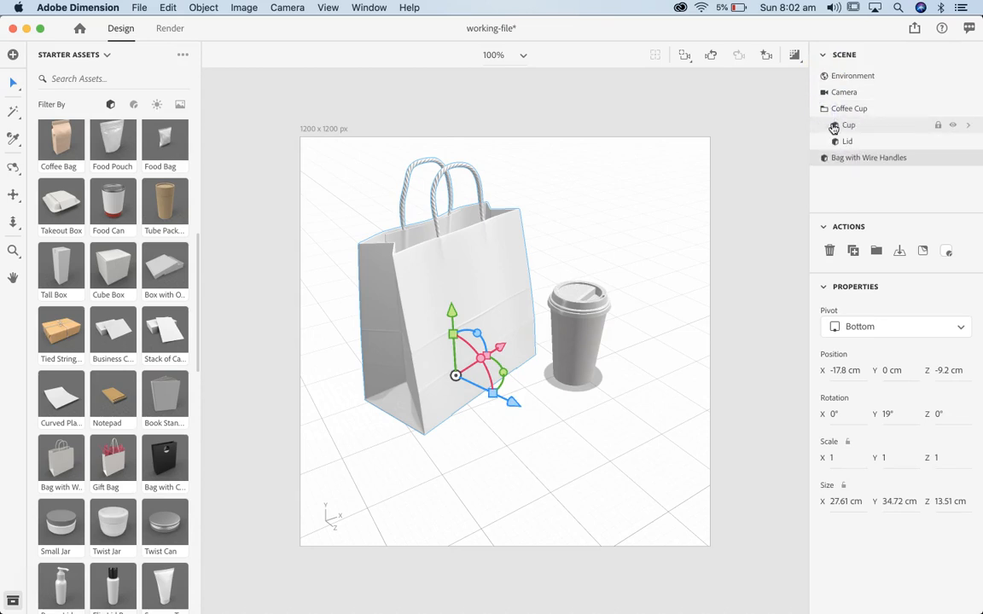
click(834, 126)
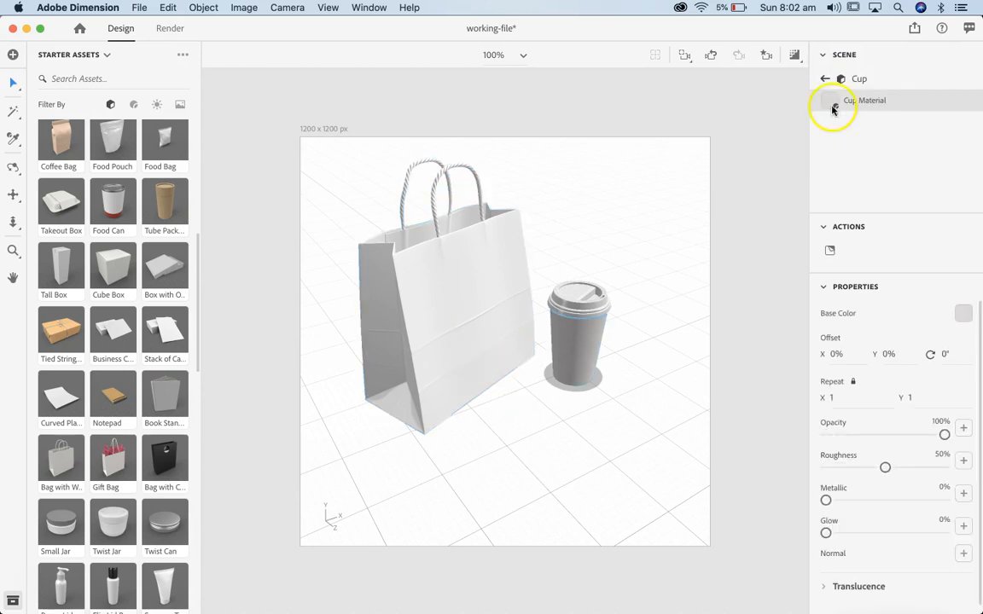
click(824, 79)
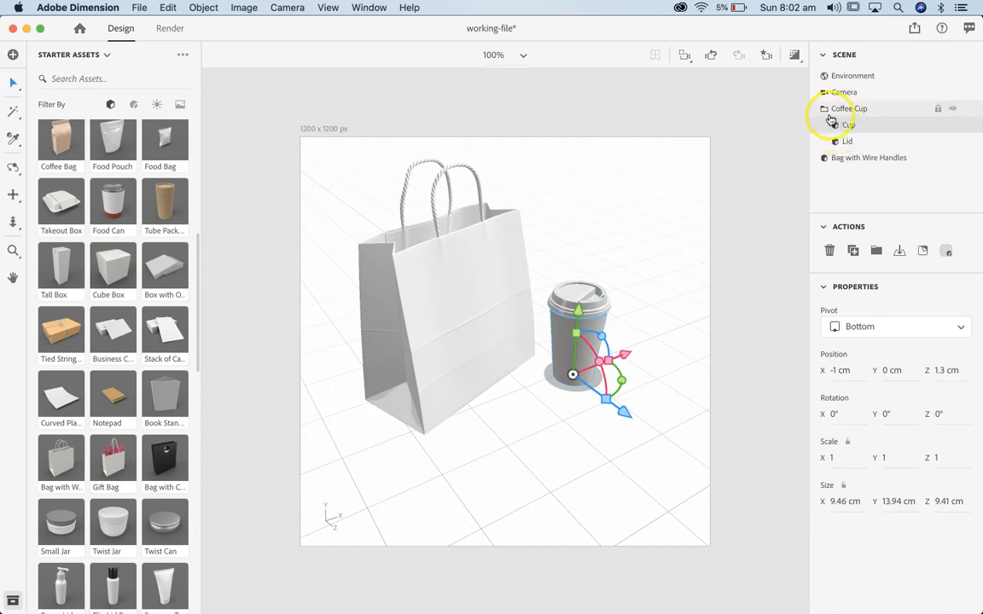
click(835, 128)
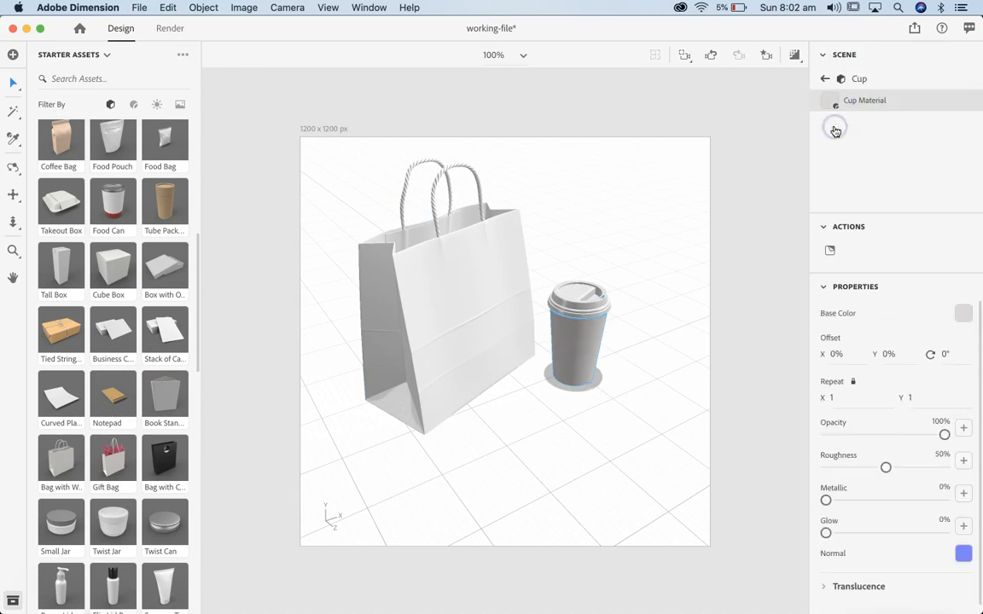
click(962, 313)
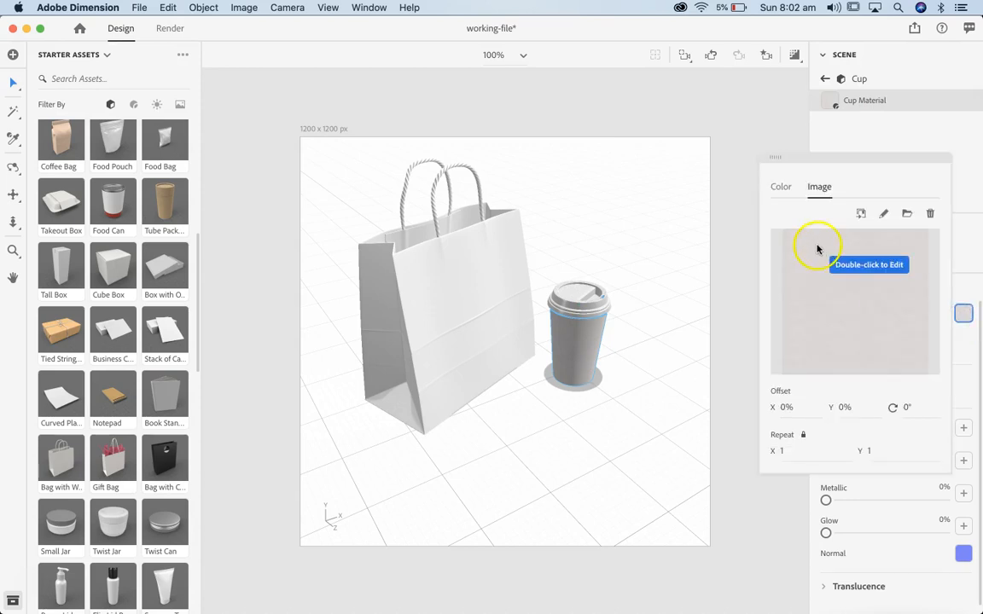
click(781, 187)
drag(788, 240, 768, 227)
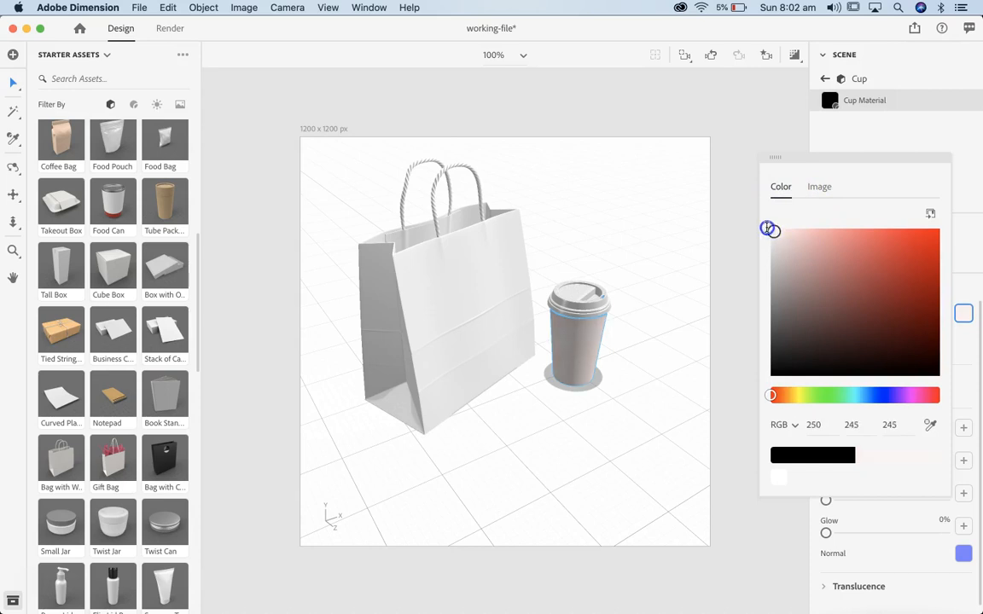
click(749, 211)
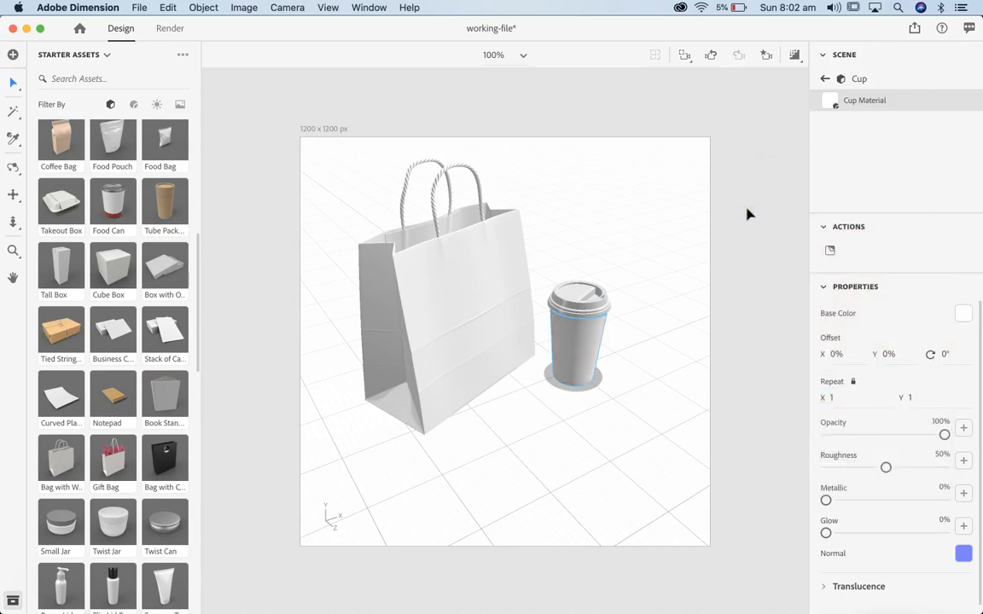
- Set the base color of the coffee cup's Lid Material to light purple, RGB 224, 165, 232, and deselect everything
click(824, 79)
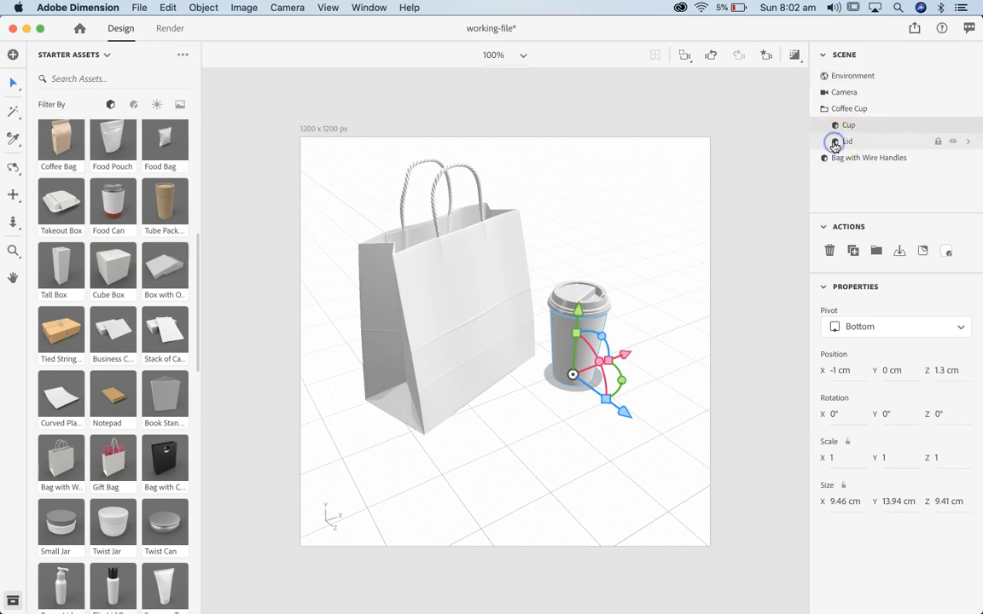
double_click(836, 145)
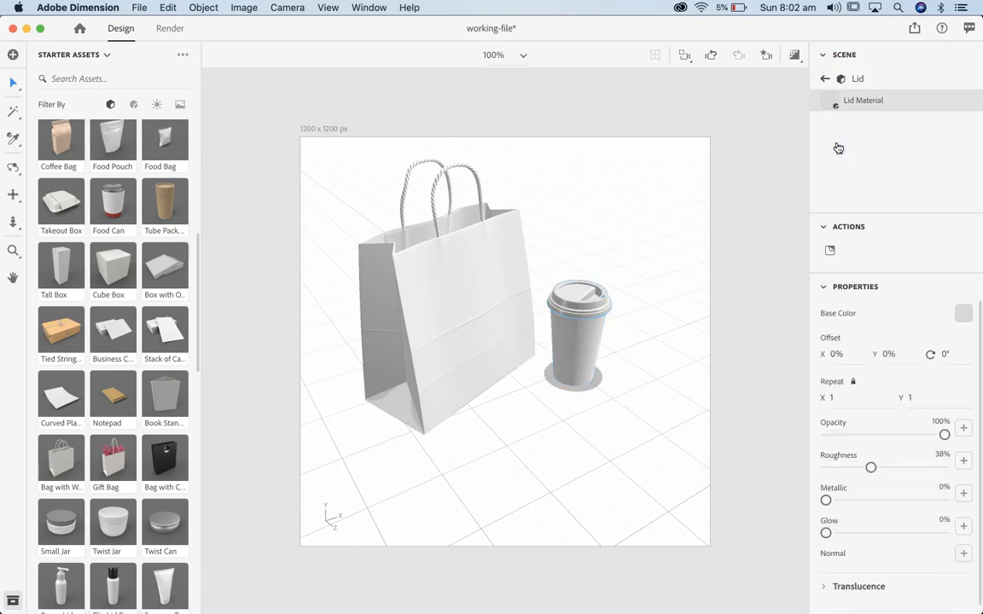
click(963, 315)
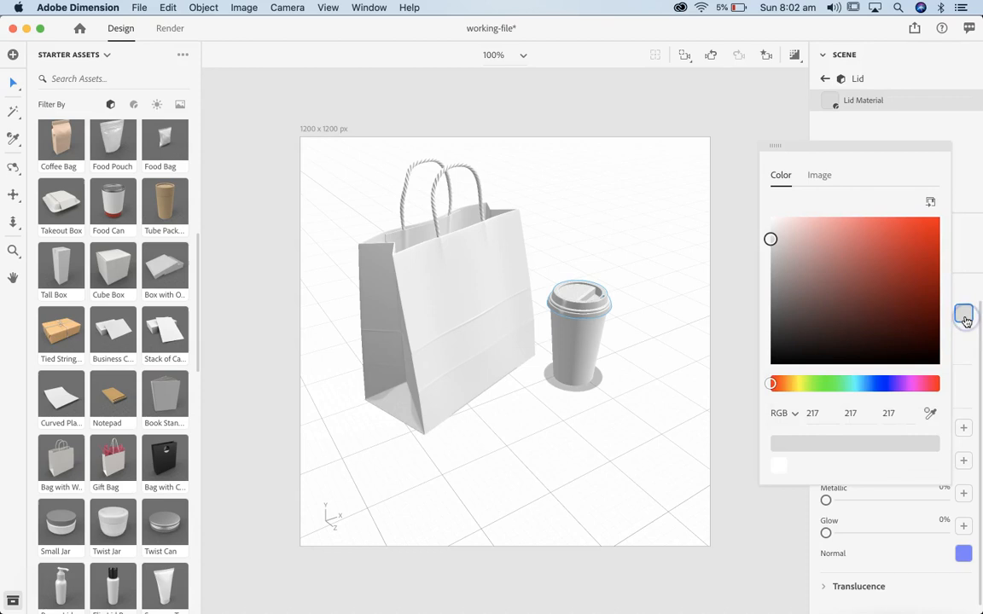
click(886, 385)
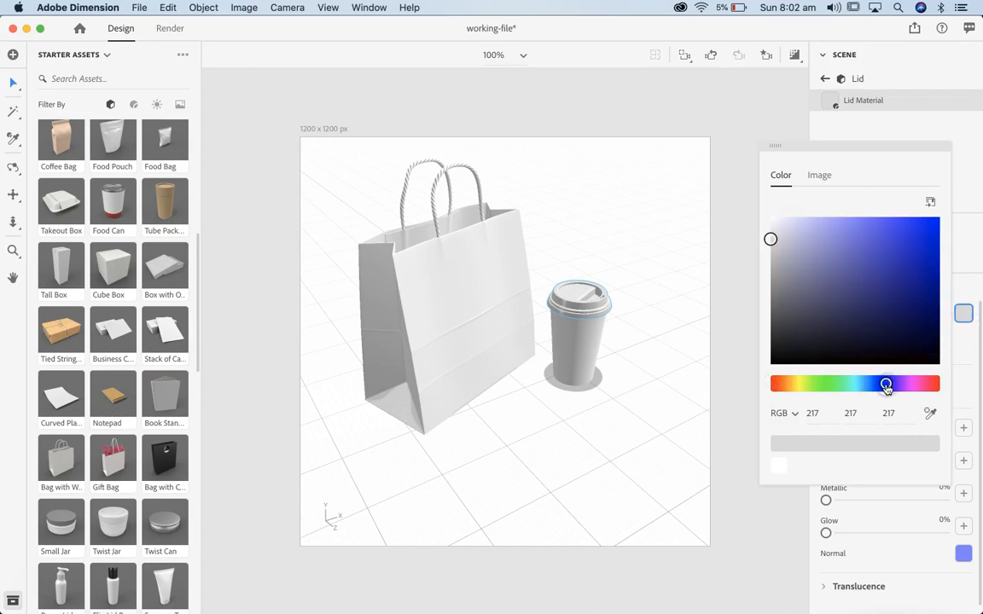
drag(886, 386, 909, 389)
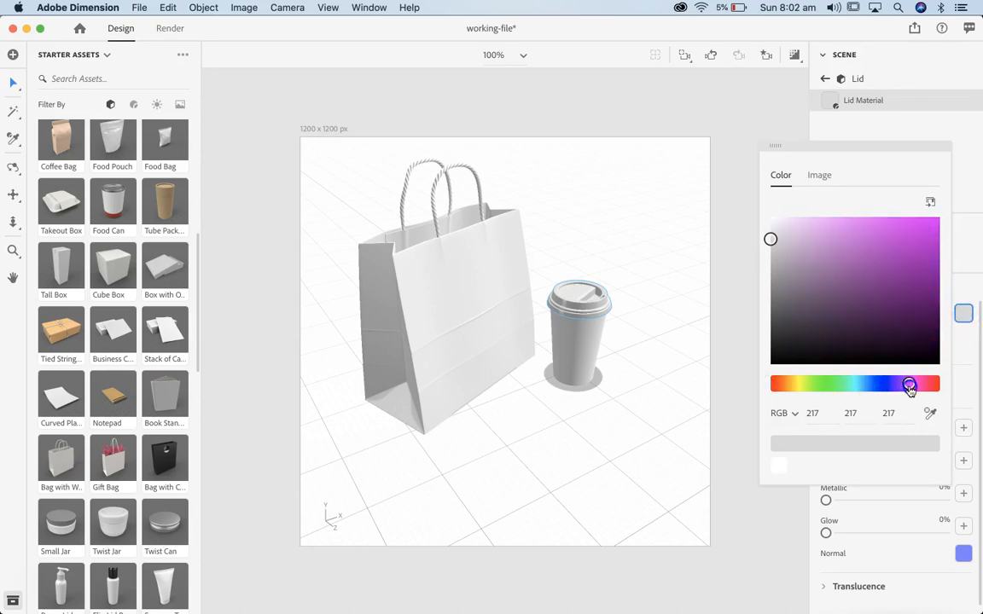
mouse_move(873, 255)
mouse_down()
mouse_move(853, 218)
mouse_move(819, 230)
mouse_up()
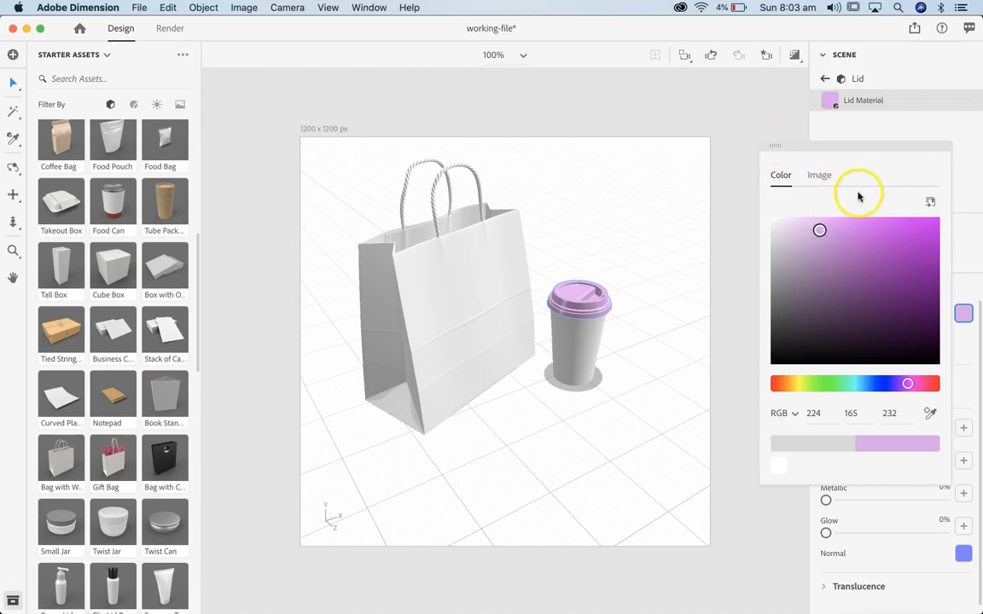
click(766, 104)
click(631, 377)
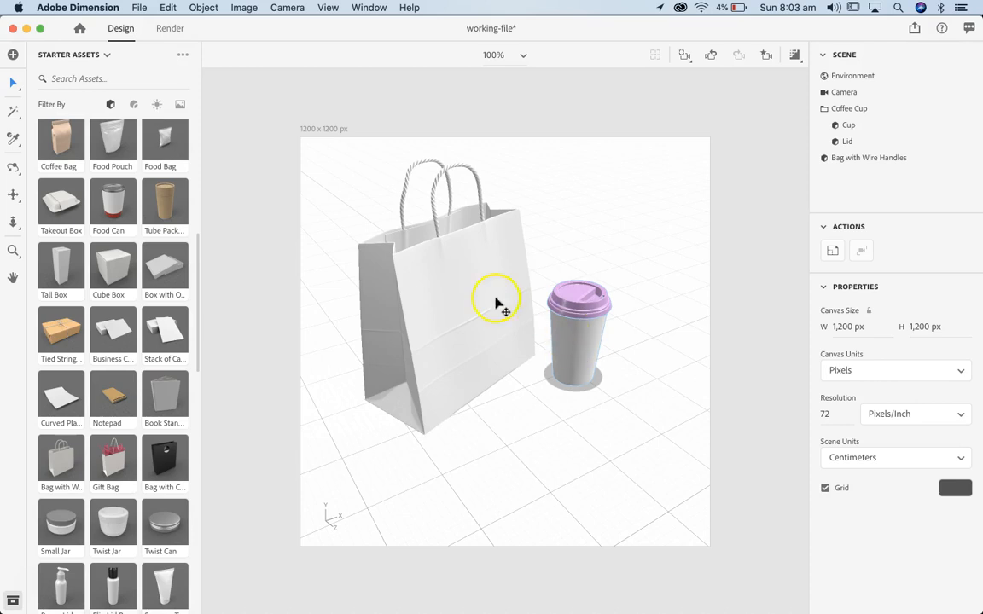
- Switch to Adobe Illustrator and open donuts.ai from the Desktop
mouse_move(417, 611)
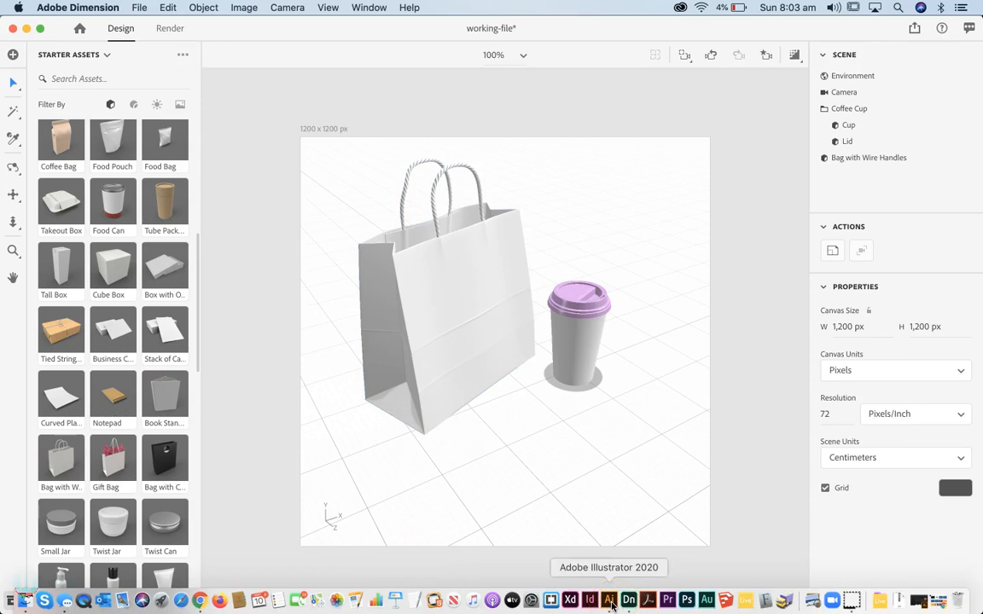
click(611, 602)
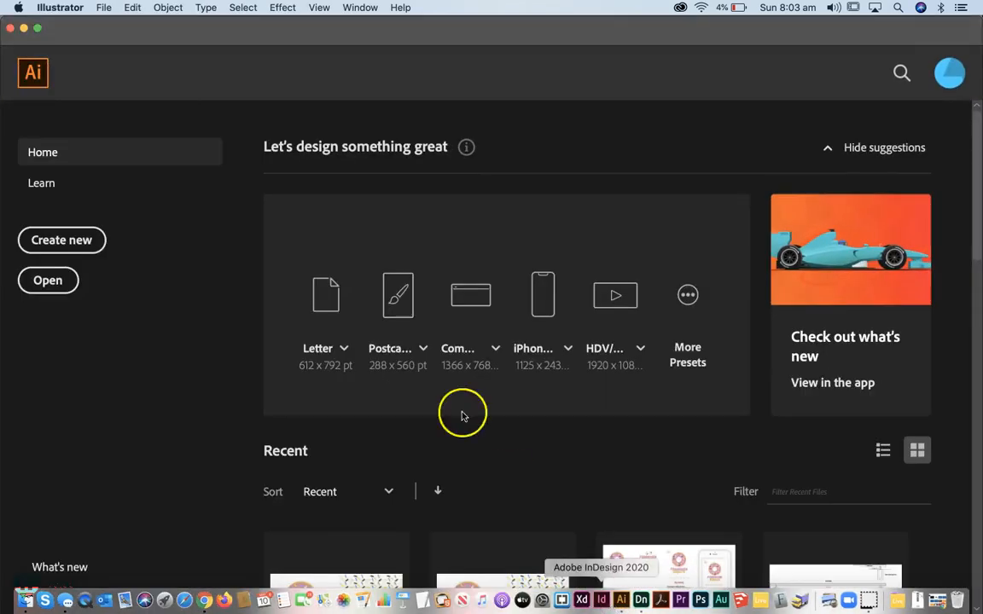
click(101, 8)
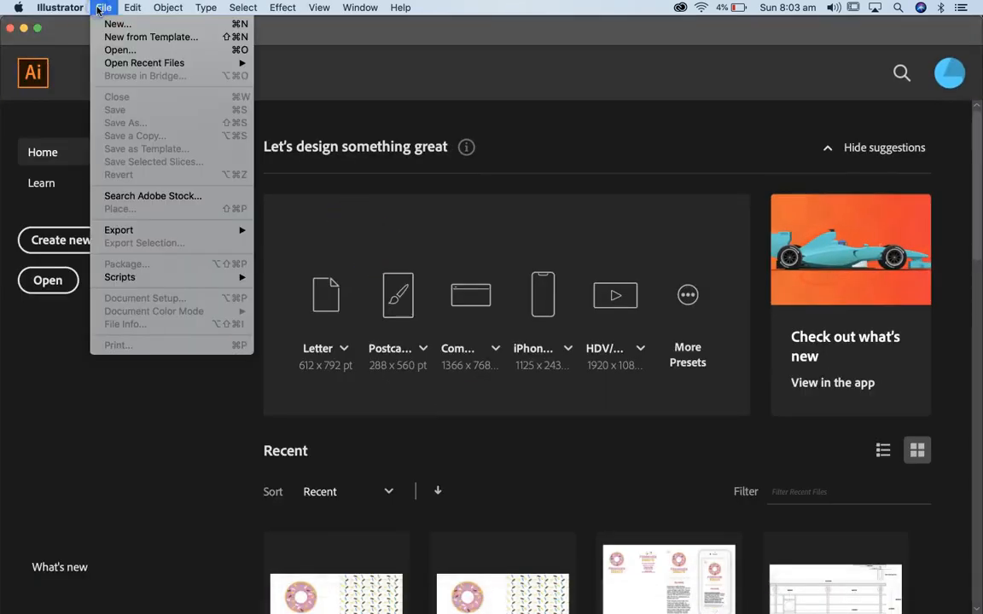
click(110, 49)
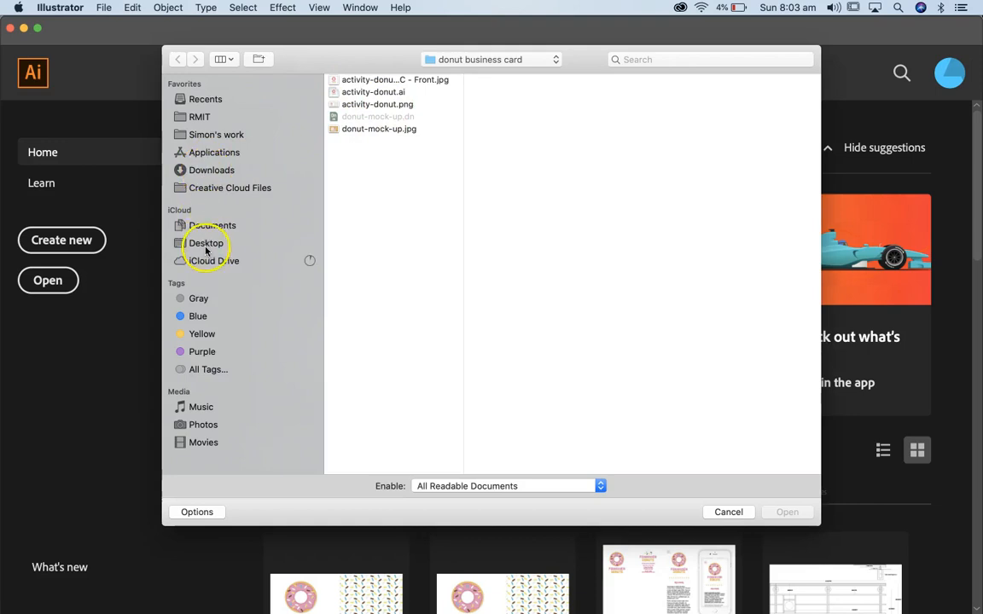
click(205, 246)
click(364, 80)
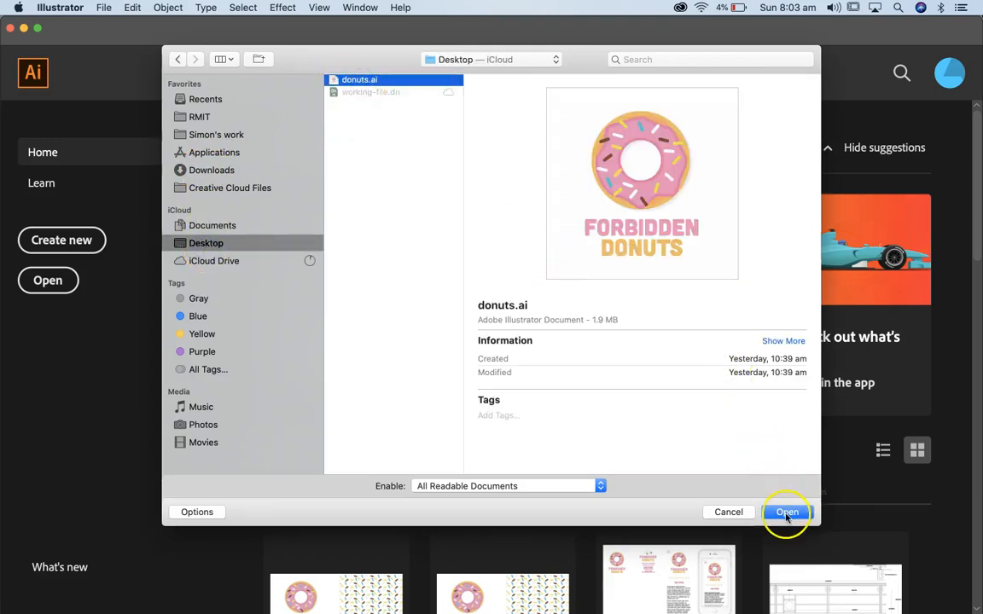
click(786, 512)
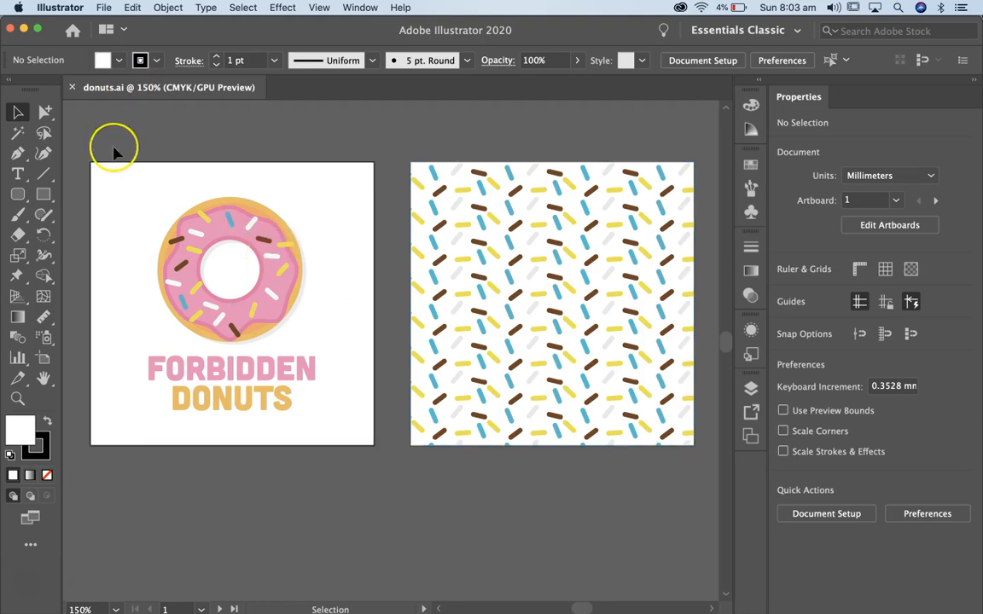
- Start exporting the donut artwork to the Desktop as donuts.jpg in JPEG format with Use Artboards enabled
scroll(115, 152, left, 5)
scroll(115, 151, up, 1)
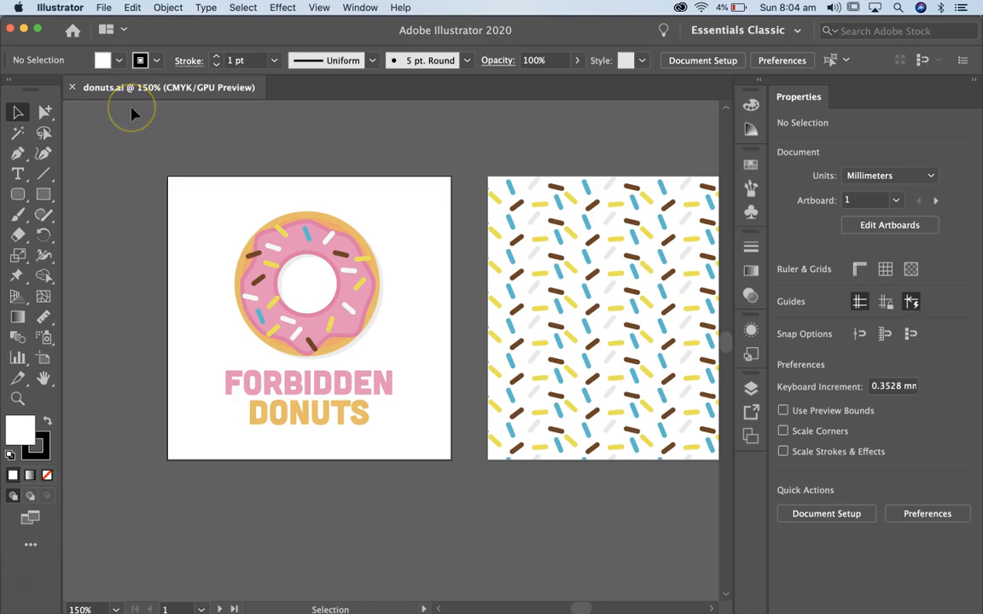
click(104, 8)
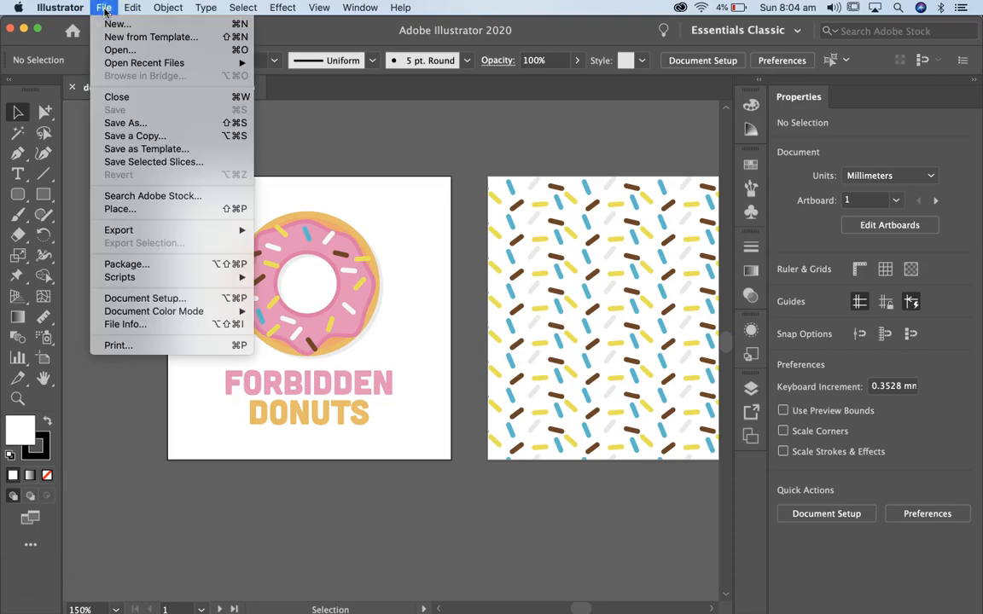
mouse_move(117, 232)
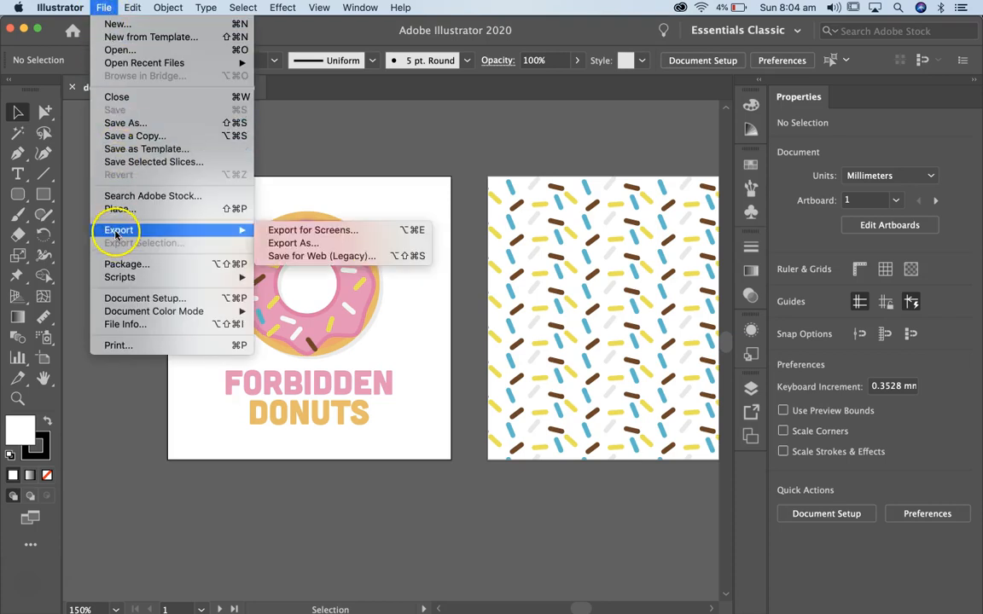
click(281, 243)
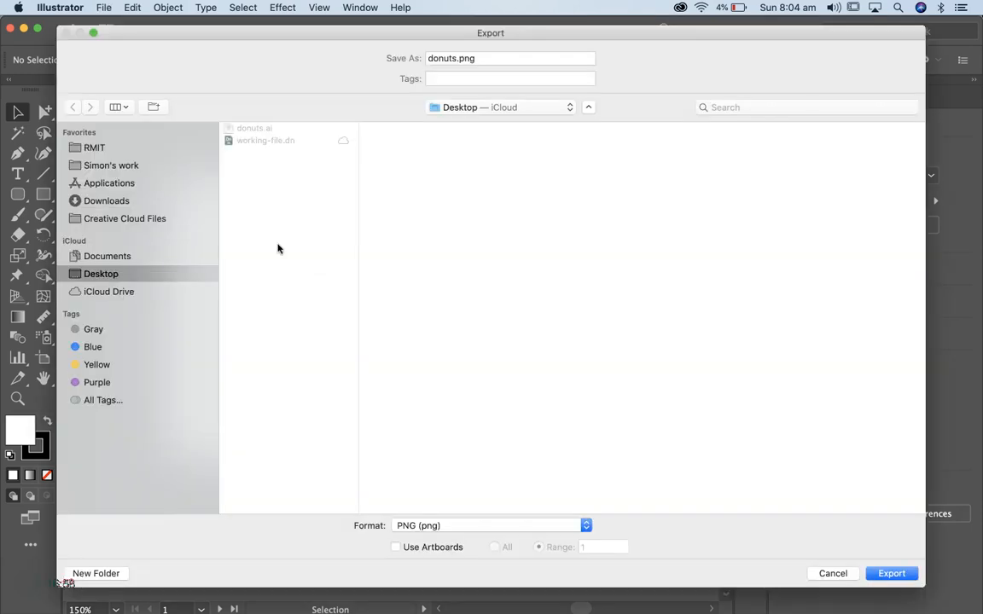
click(466, 526)
mouse_move(439, 596)
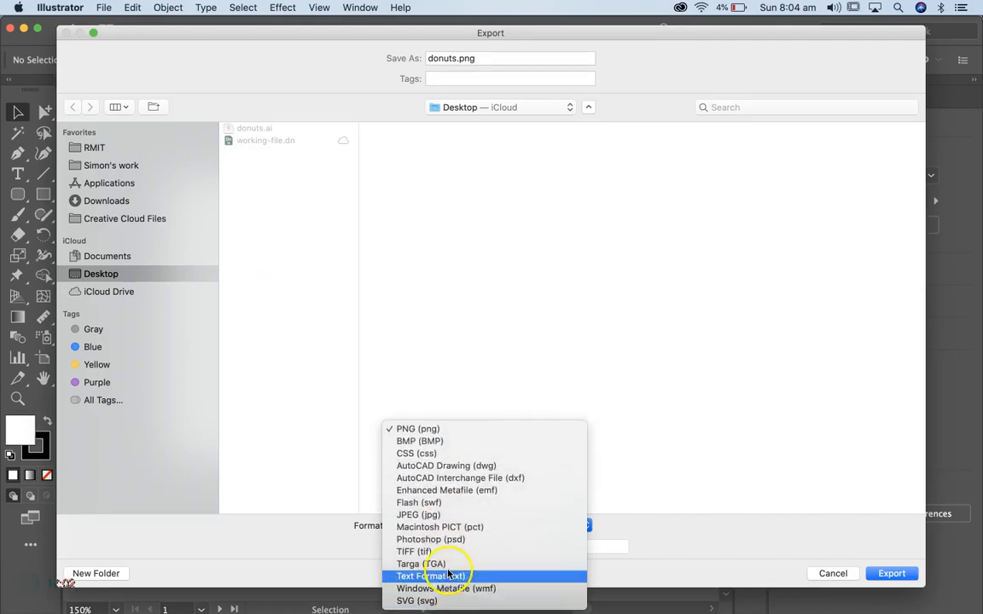
click(447, 517)
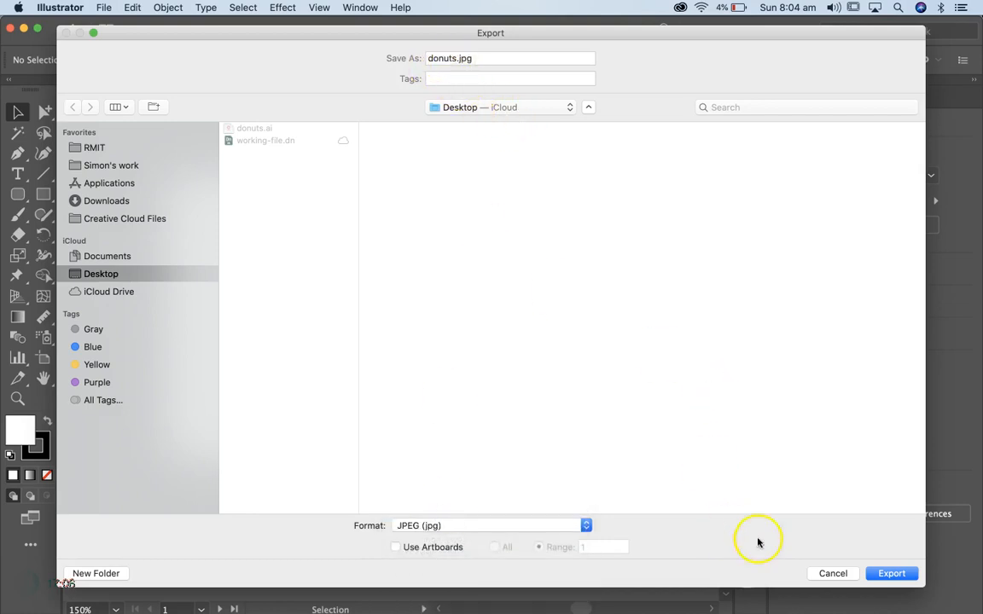
click(432, 547)
click(892, 575)
click(892, 574)
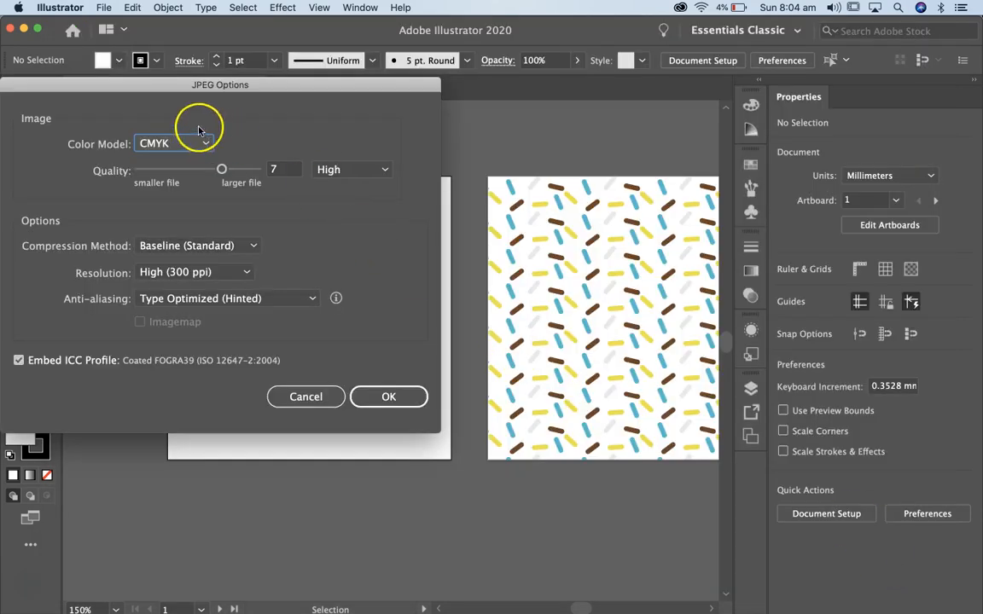
- Set the JPEG color model to RGB and complete the export
click(159, 142)
click(165, 162)
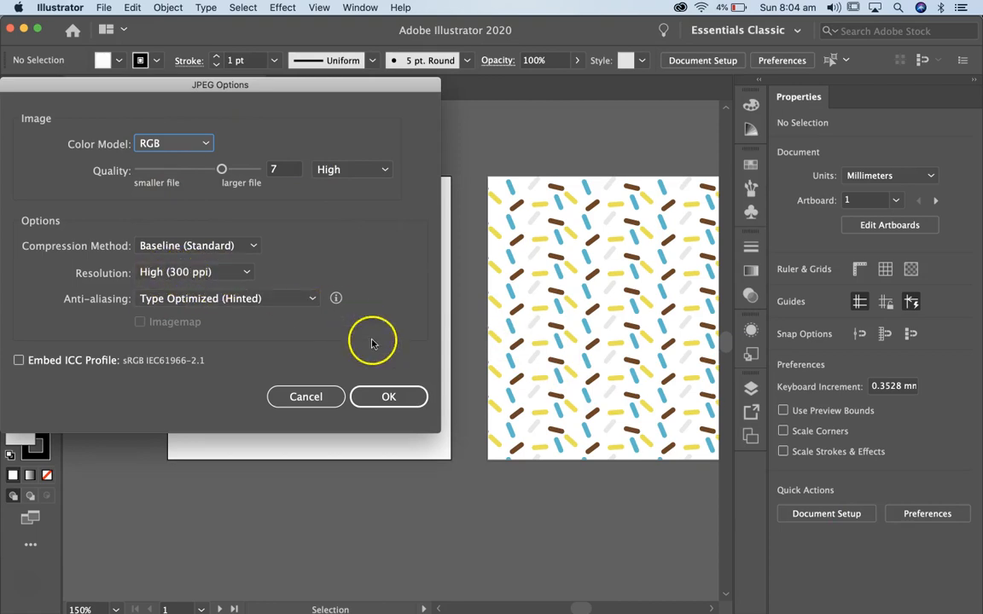
click(385, 401)
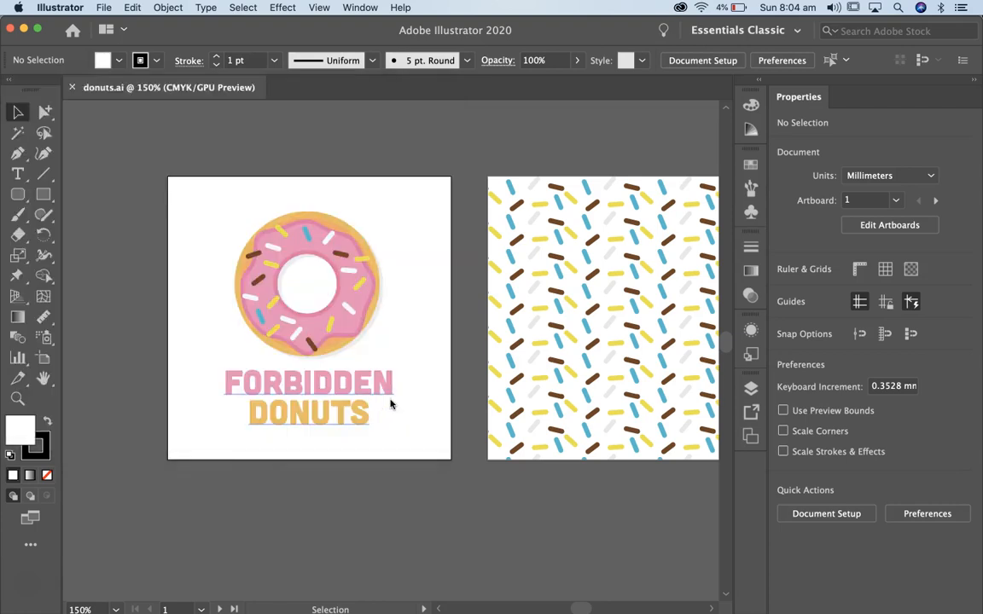
- Switch through Dimension to Finder, open a new window on the Desktop folder and move it clear of the coffee cup
key(super+Tab)
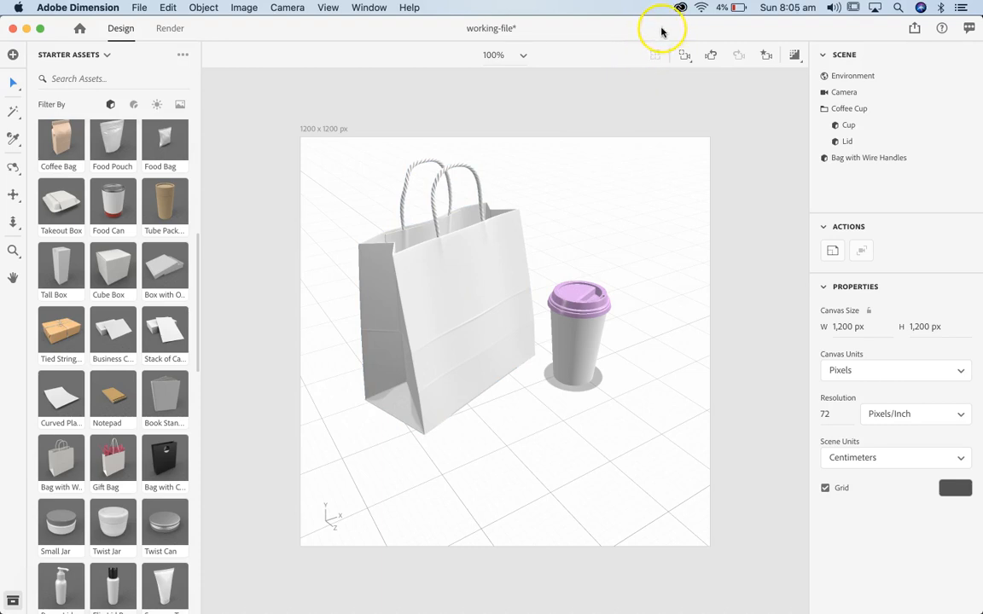
key(super+Tab)
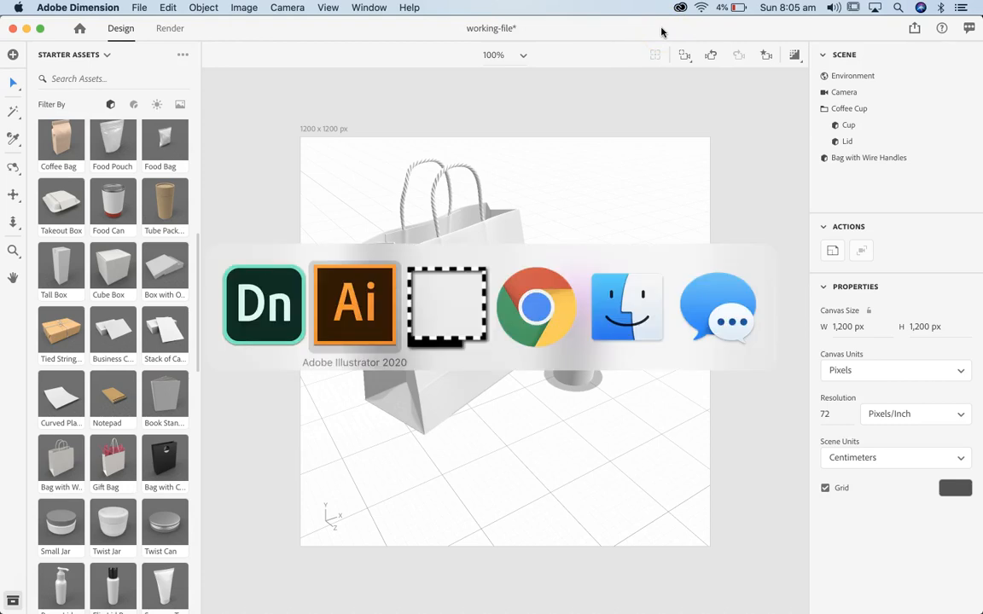
key(super+Tab)
key(super+Tab)
key(super+Tab)
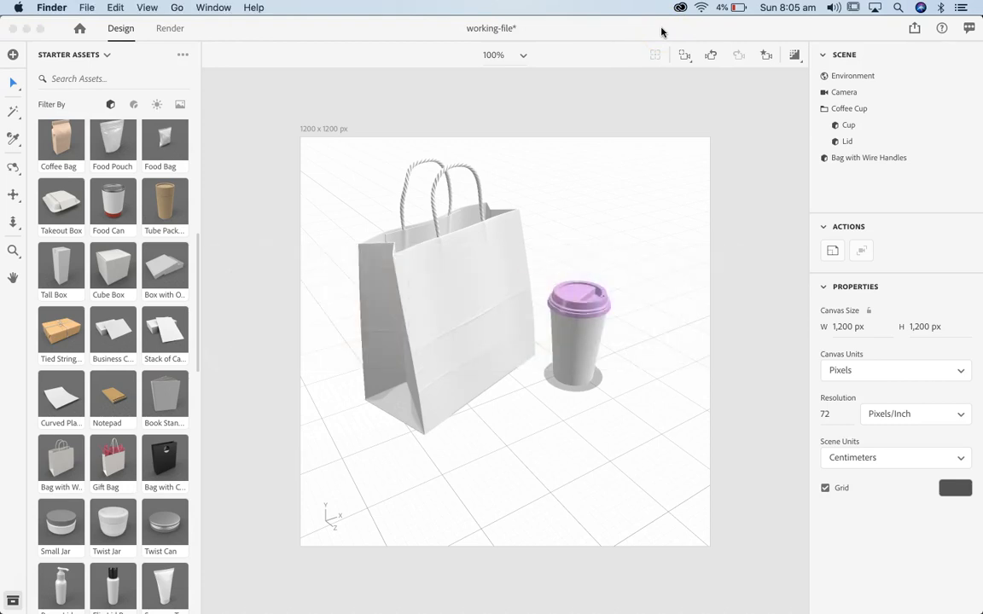
key(super+n)
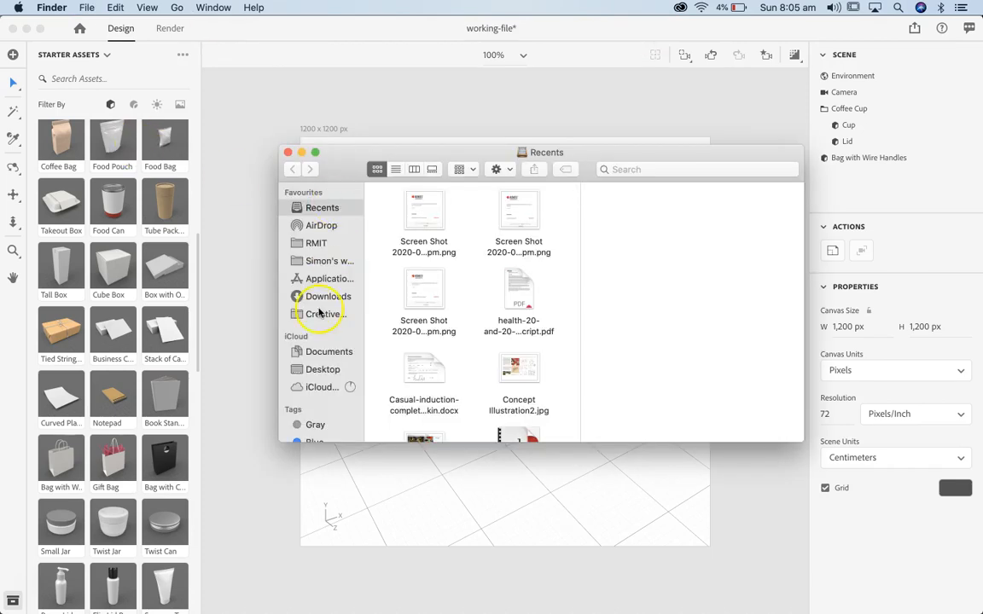
click(320, 371)
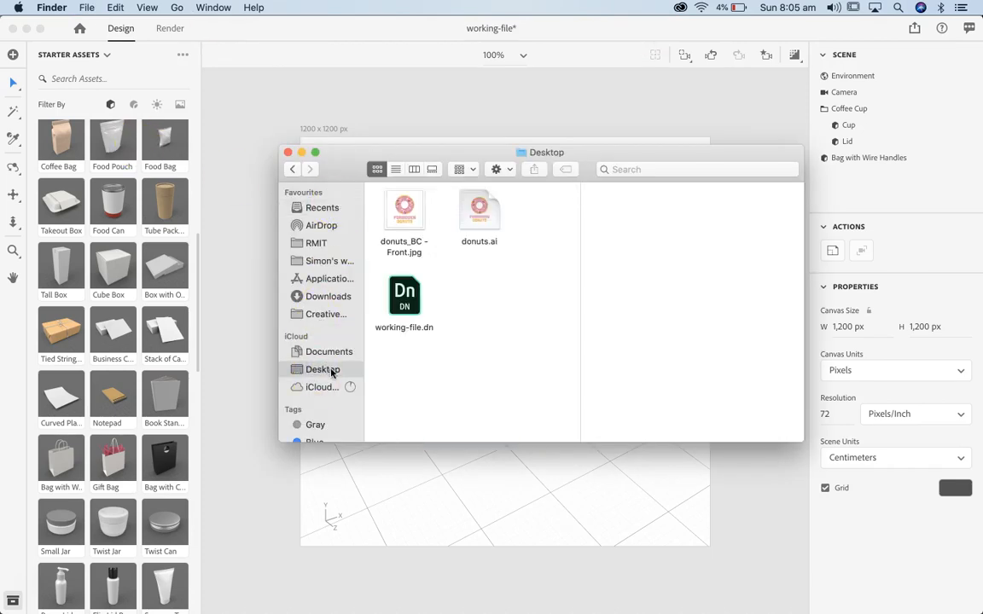
drag(352, 160, 576, 47)
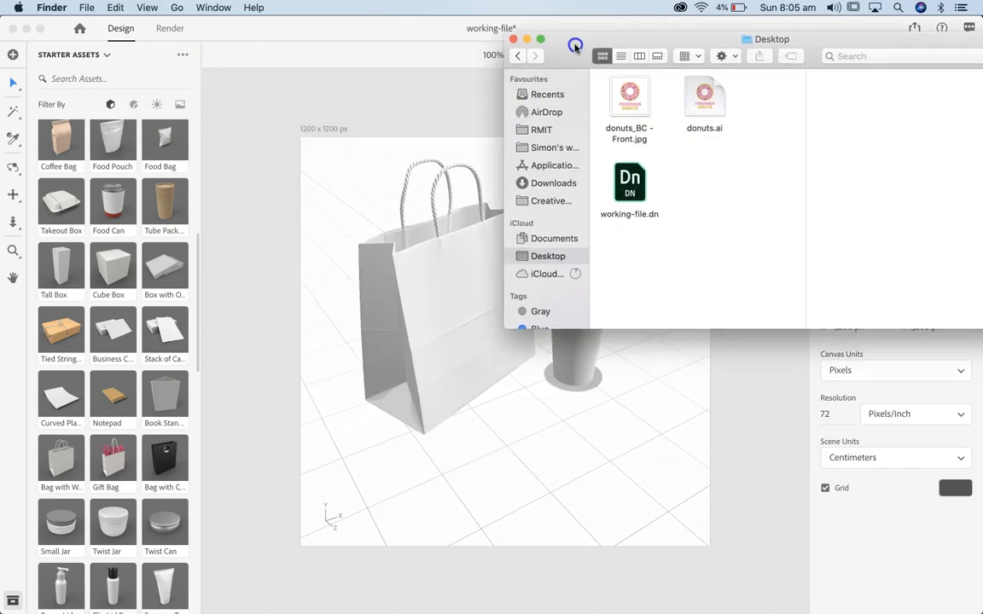
- Place donuts_BC - Front.jpg from the Desktop onto the coffee cup as a decal
click(632, 100)
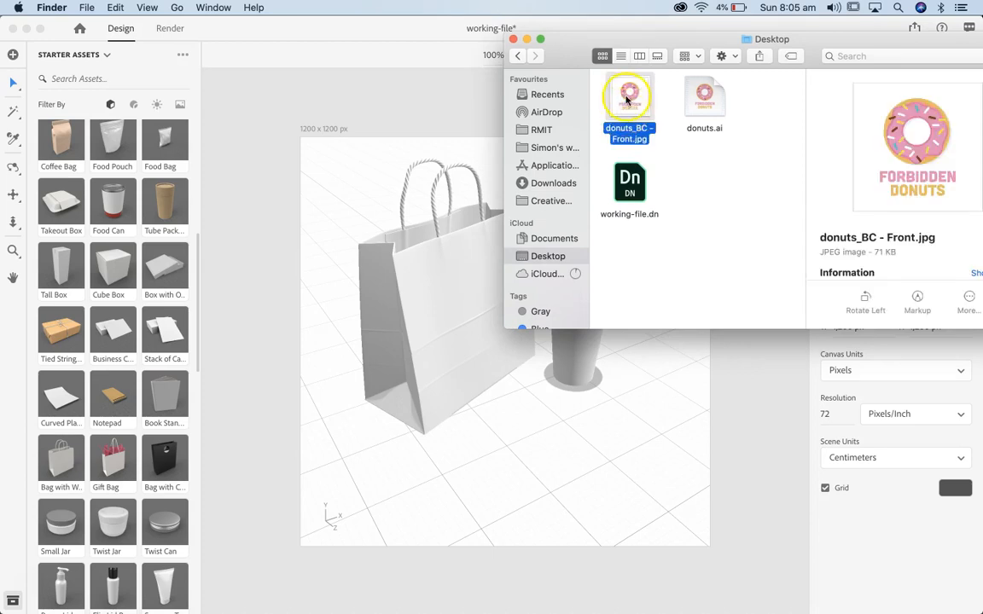
drag(576, 59, 632, 33)
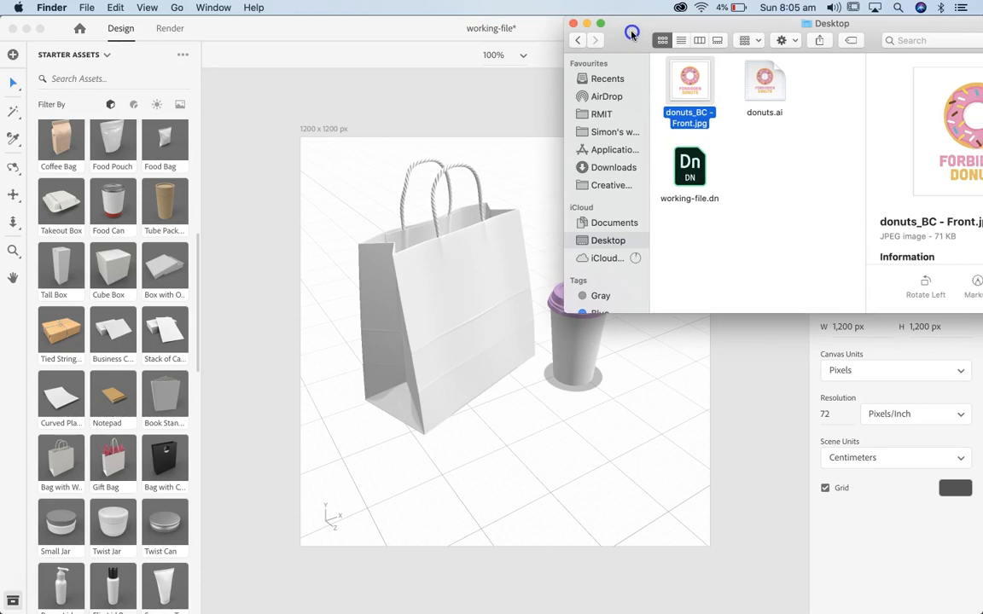
drag(679, 78, 583, 352)
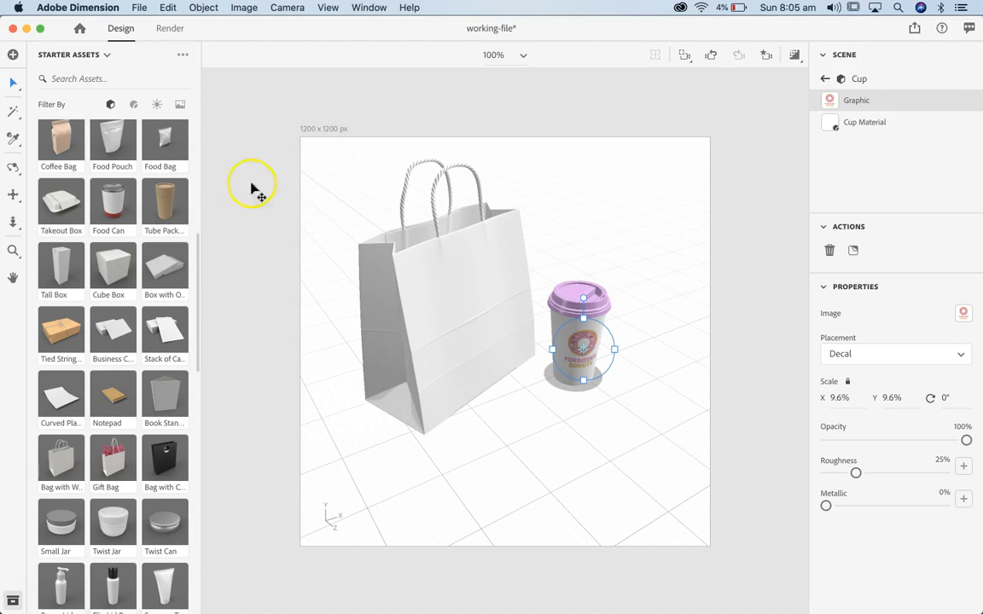
- Orbit the camera to face the bag and cup from lower down, shift the donut decal to the cup's centre and rotate it 4°
click(13, 167)
drag(470, 333, 458, 282)
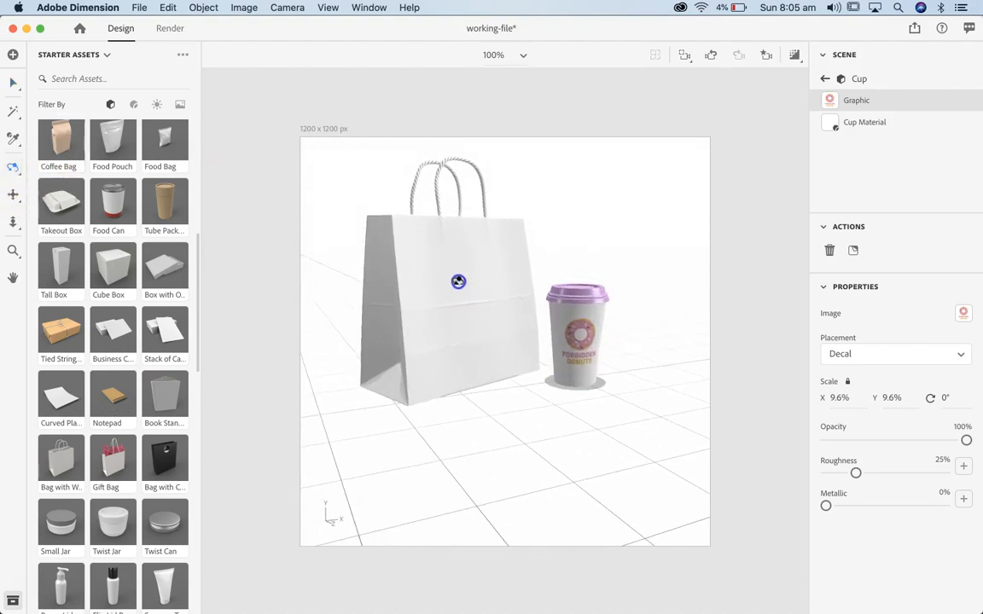
drag(401, 299, 364, 262)
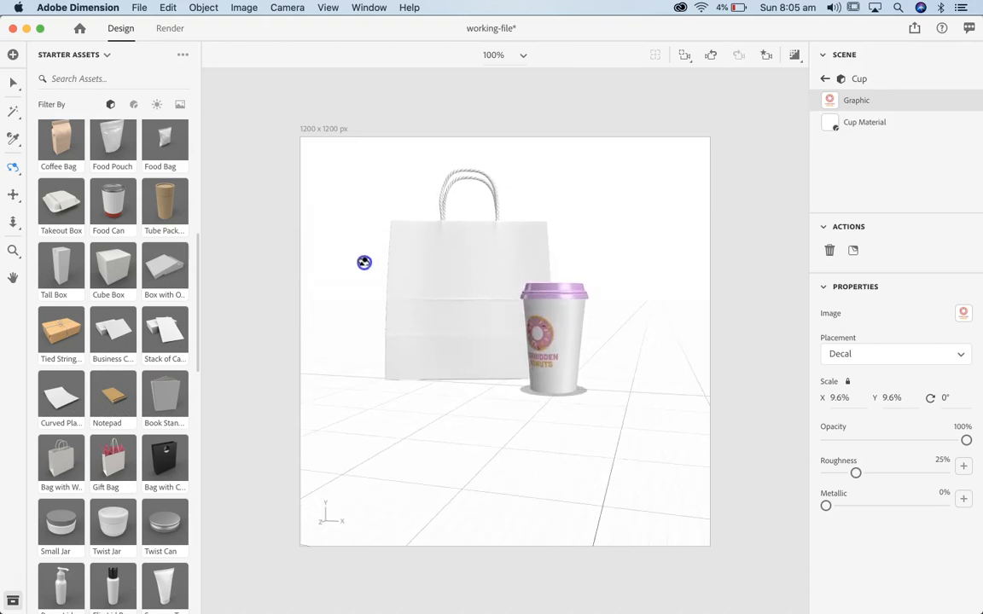
click(13, 85)
mouse_move(549, 337)
mouse_down()
mouse_move(567, 329)
mouse_move(563, 337)
mouse_up()
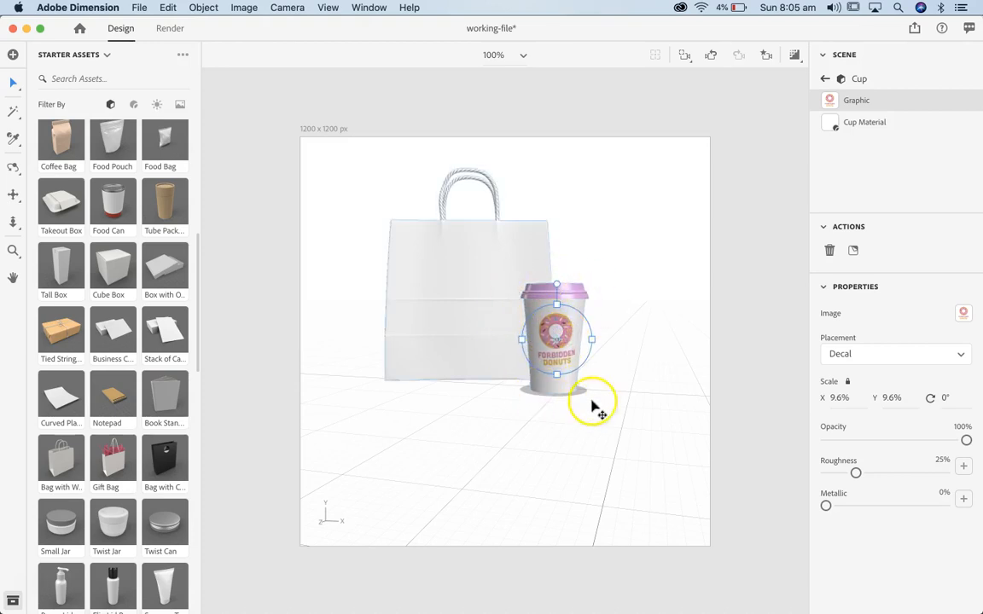
drag(556, 286, 561, 290)
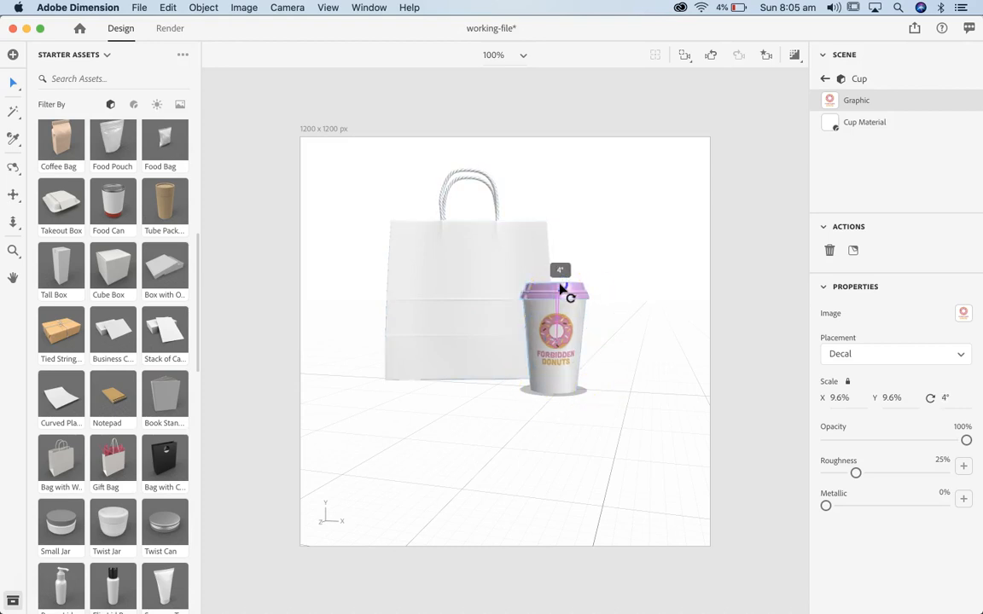
drag(559, 285, 560, 285)
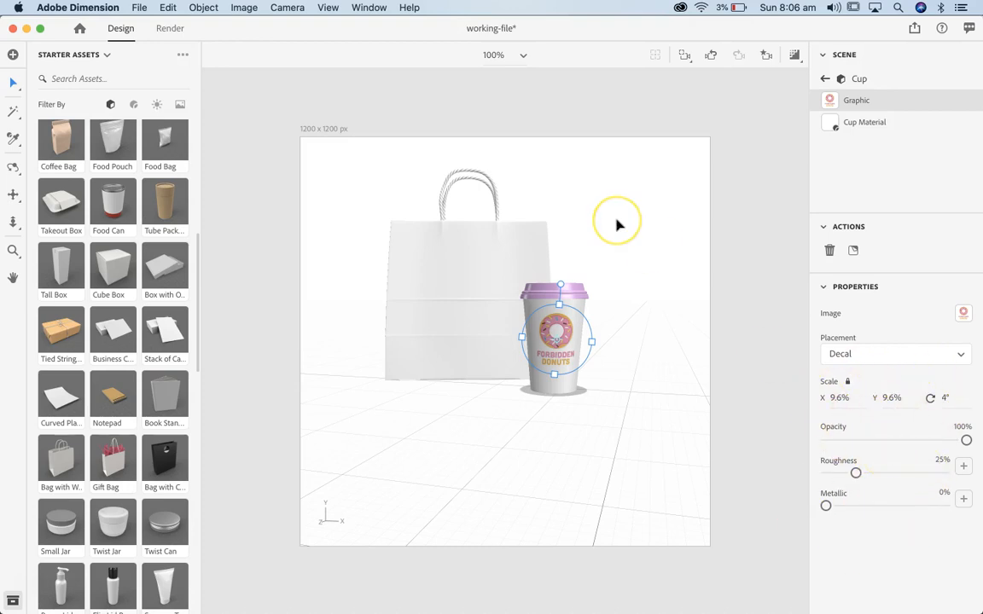
- Switch to Finder and place donuts_BC - Front.jpg from the Desktop onto the front of the paper bag as a decal
key(super+Tab)
key(super+Tab)
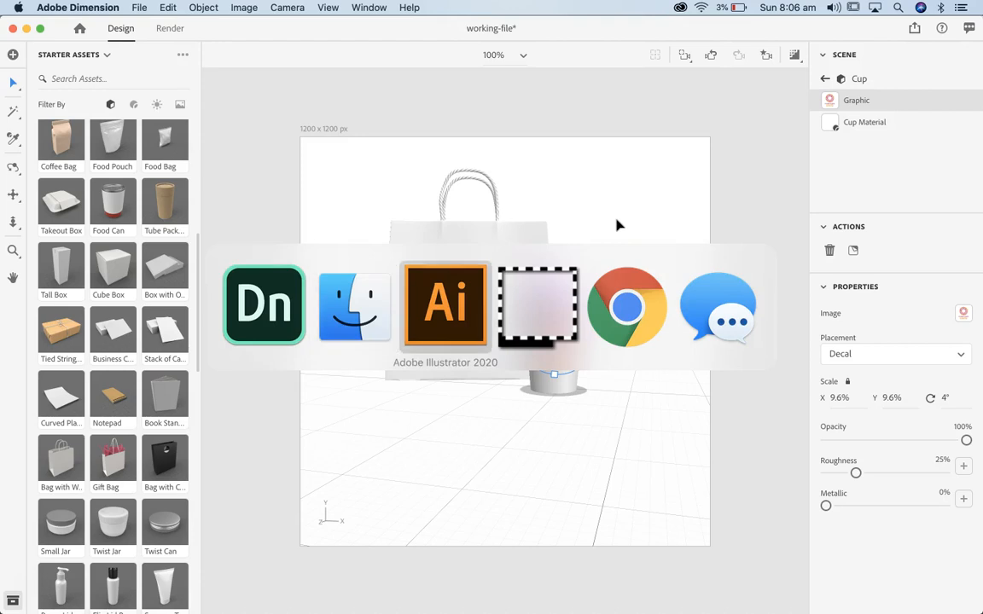
key(super+Tab)
key(super+Tab)
key(super+Tab)
key(super+Tab)
key(super+Tab)
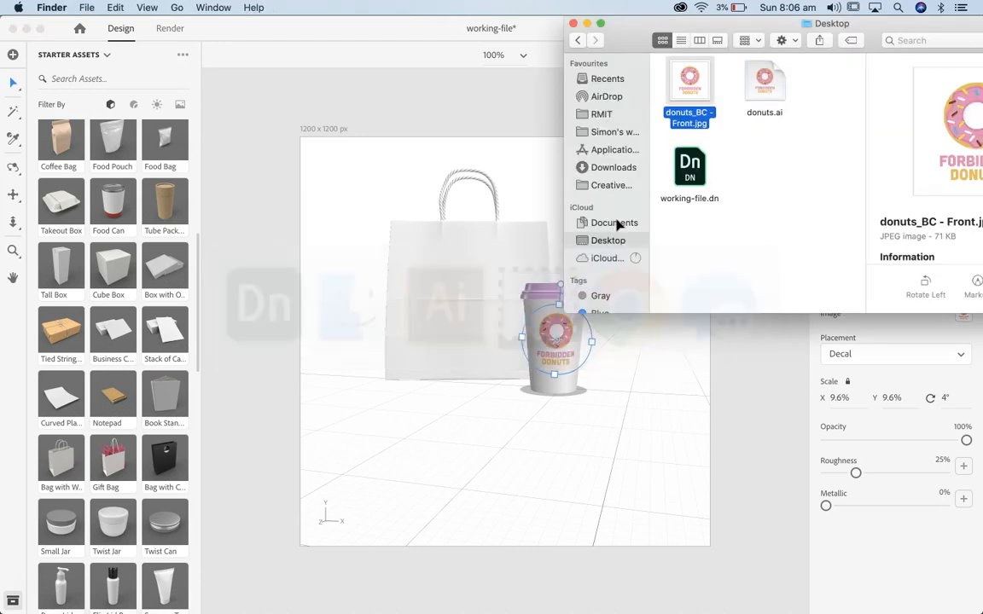
drag(708, 94, 464, 288)
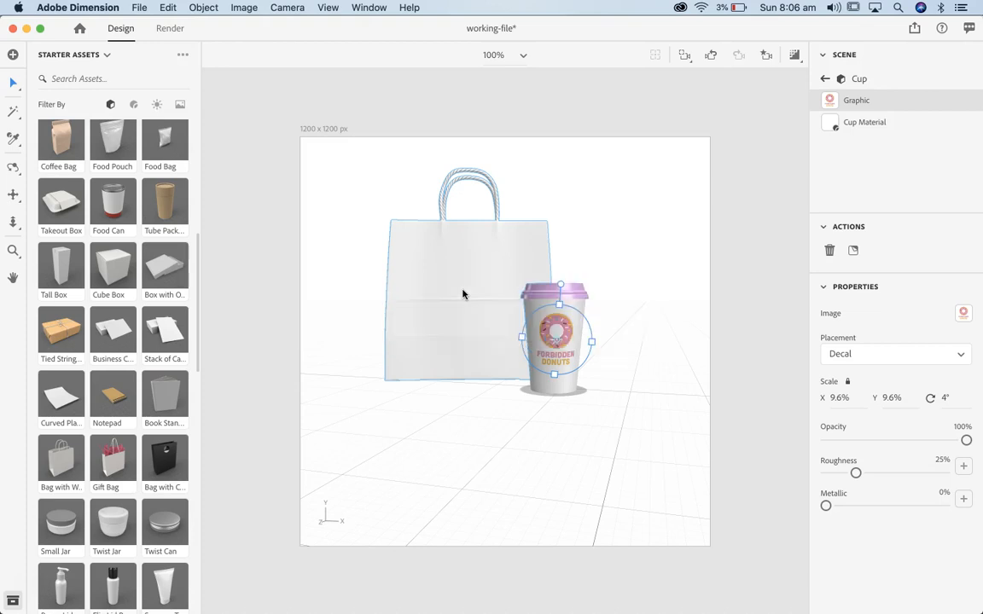
mouse_move(461, 289)
mouse_down()
mouse_move(441, 262)
mouse_move(449, 271)
mouse_up()
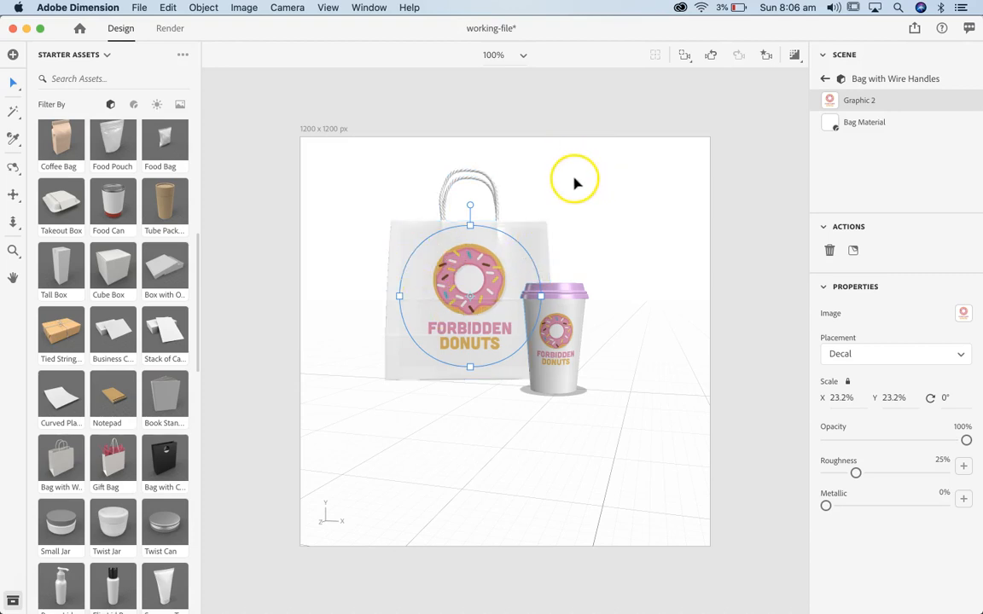
- Enlarge the donut decal on the bag to a scale of about 26.6%
drag(436, 261, 388, 263)
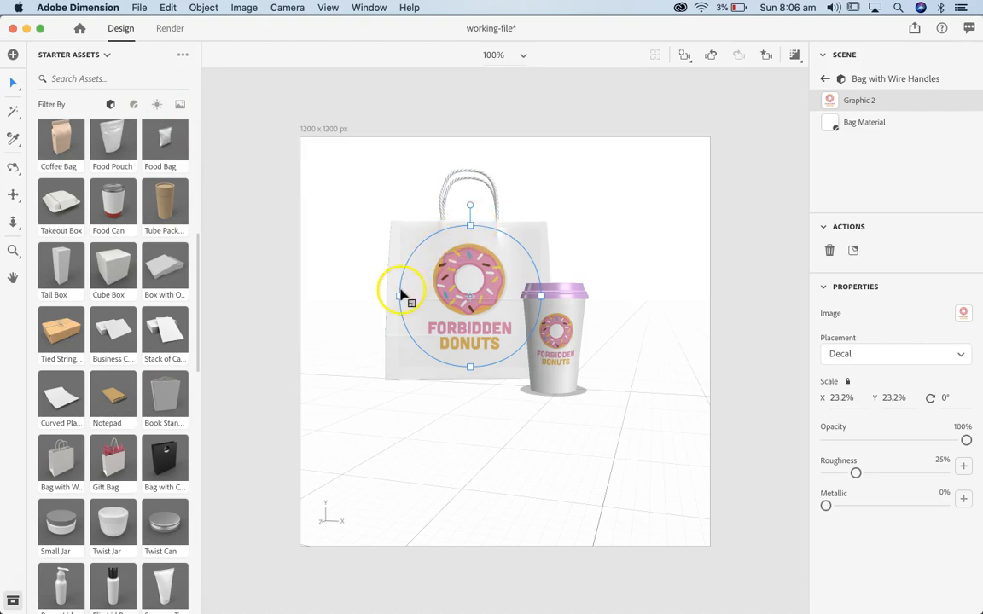
drag(399, 296, 389, 291)
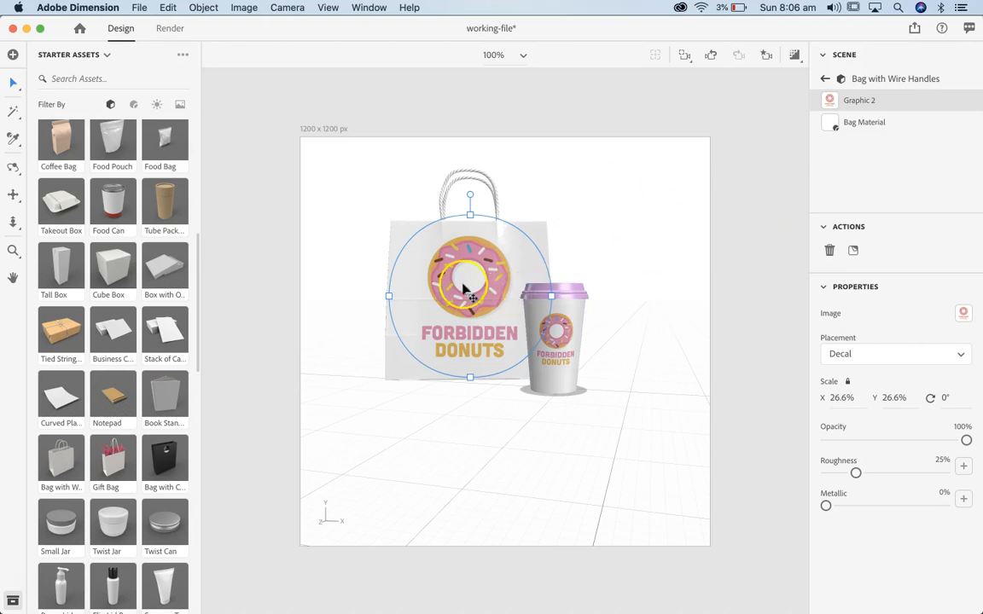
click(705, 260)
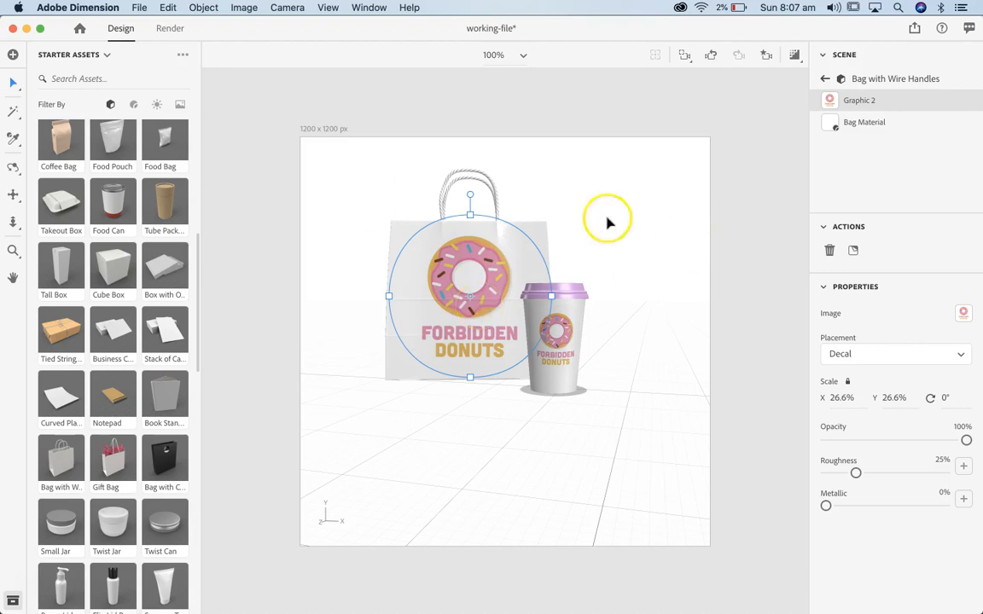
- Orbit the camera slightly above the bag and cup and check the scene with the render preview
click(13, 167)
click(331, 278)
drag(330, 278, 400, 348)
click(11, 196)
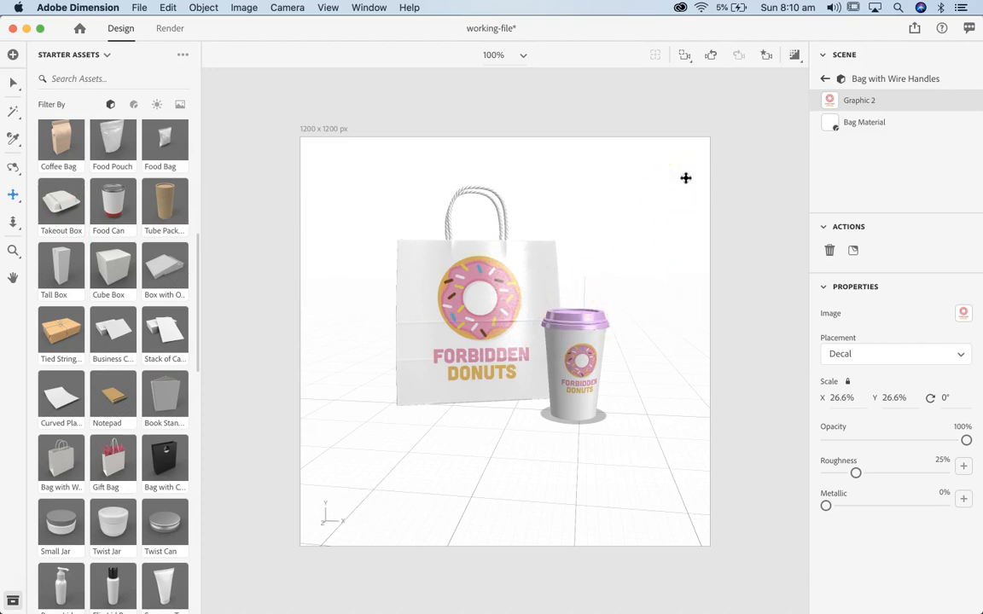
click(795, 57)
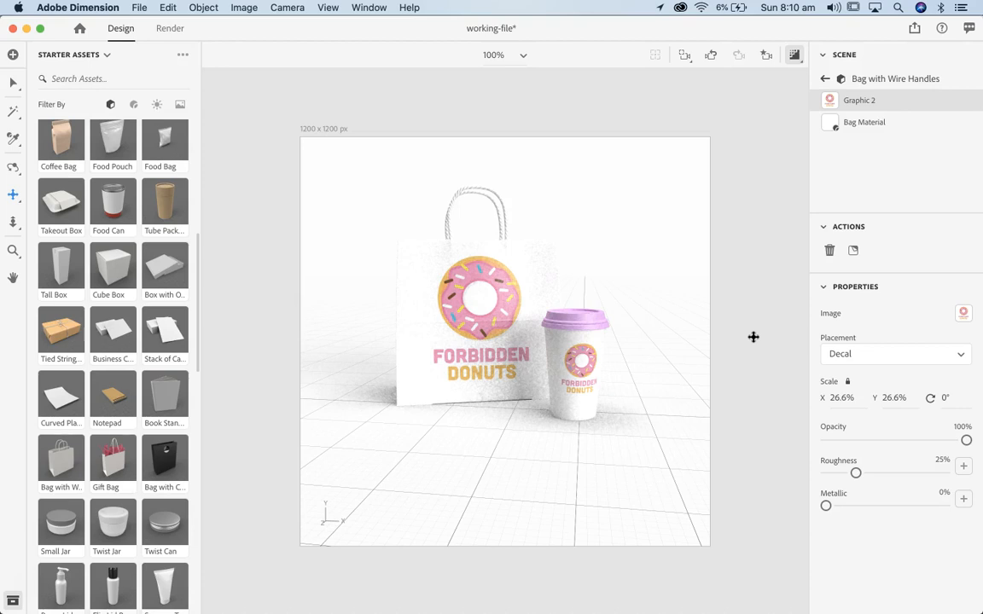
click(793, 55)
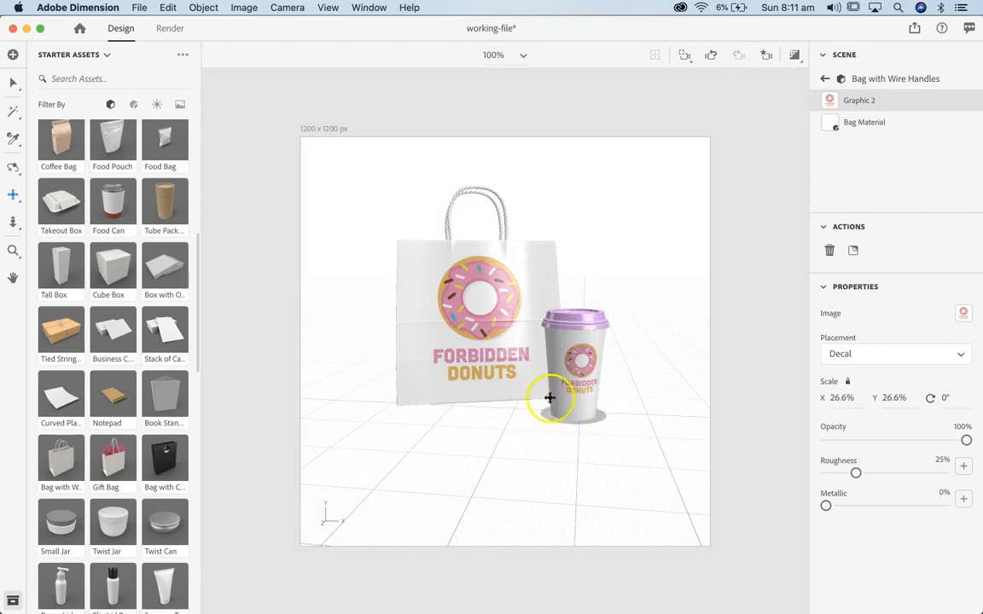
- Filter the starter assets to images and apply the café Table image with the wooden tabletop as the scene background
click(425, 228)
click(88, 80)
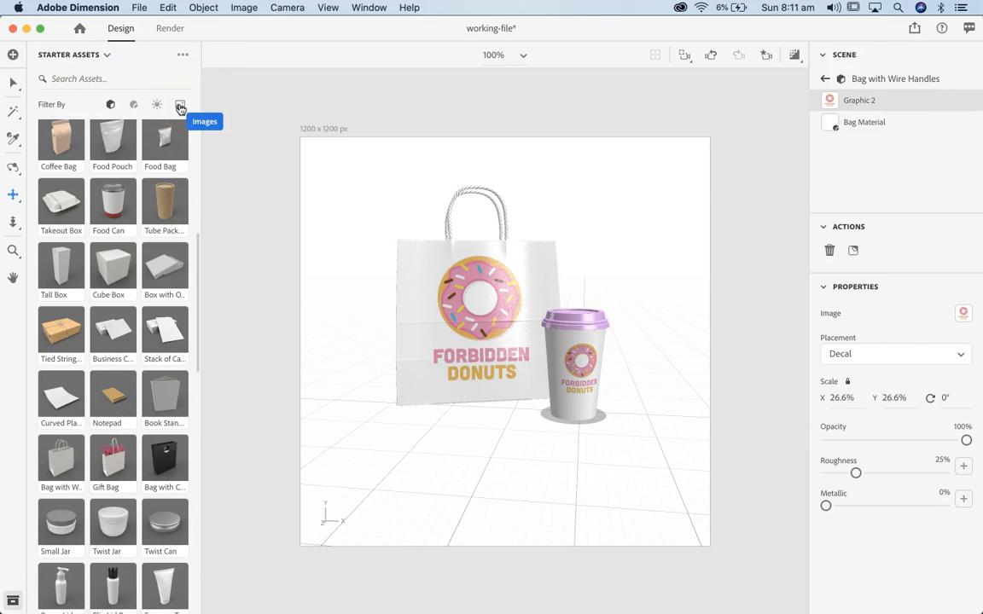
click(180, 108)
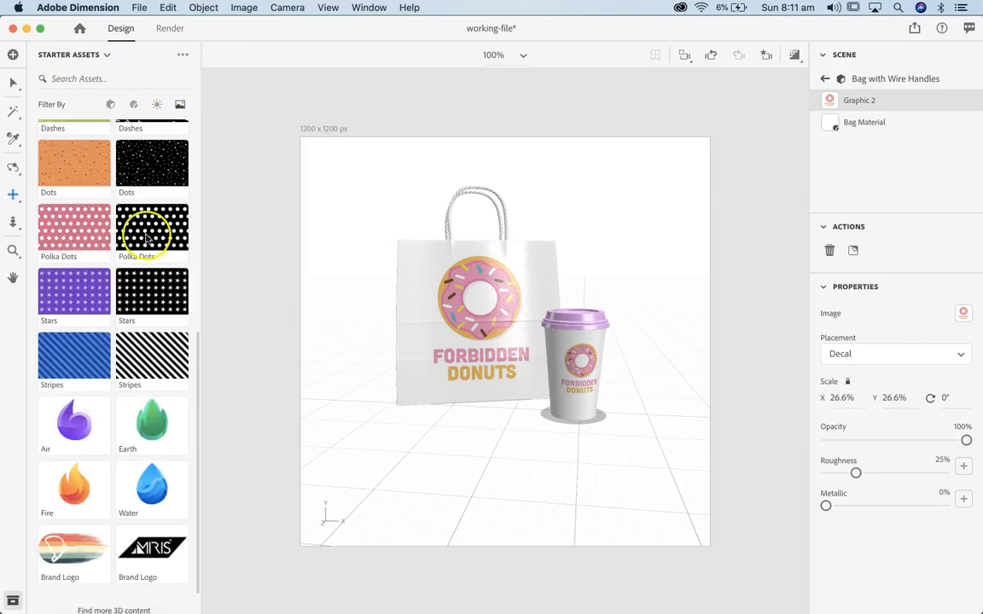
scroll(140, 295, up, 4)
scroll(141, 297, up, 3)
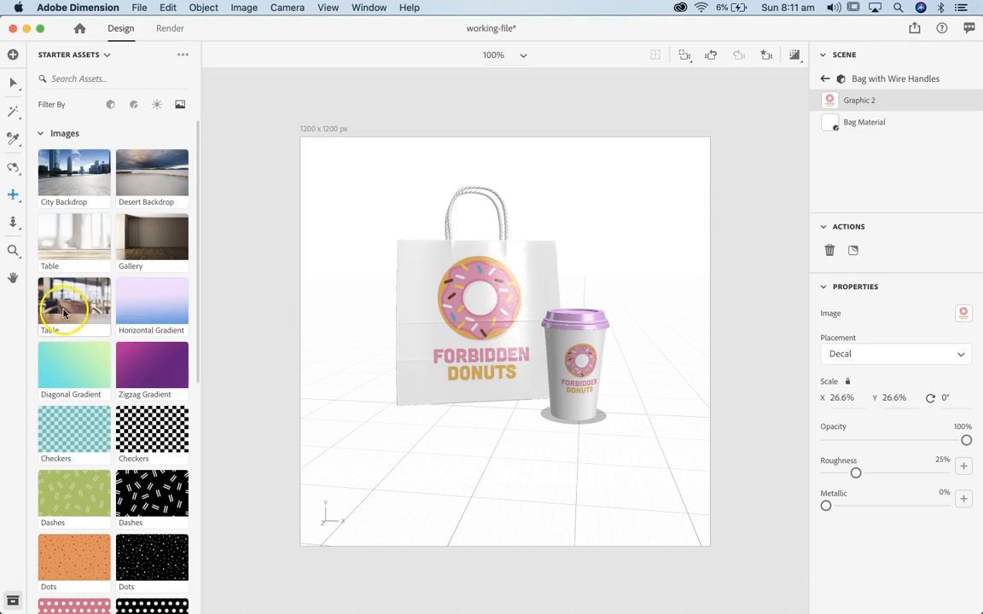
drag(67, 310, 334, 235)
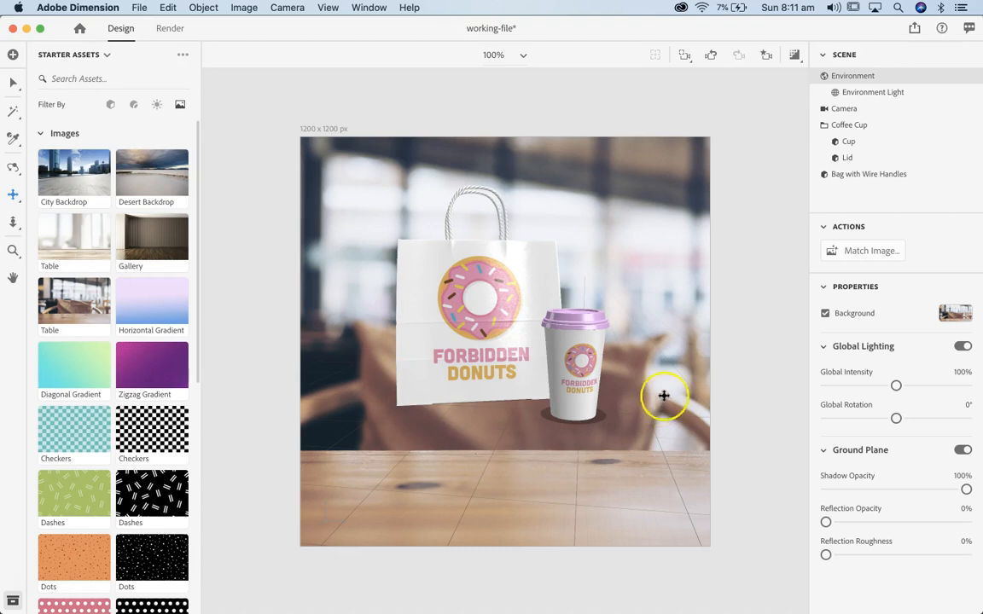
- Match the scene to the background image, using Image Aspect Ratio for the canvas, Multiple Lights and Match Camera Perspective
click(856, 253)
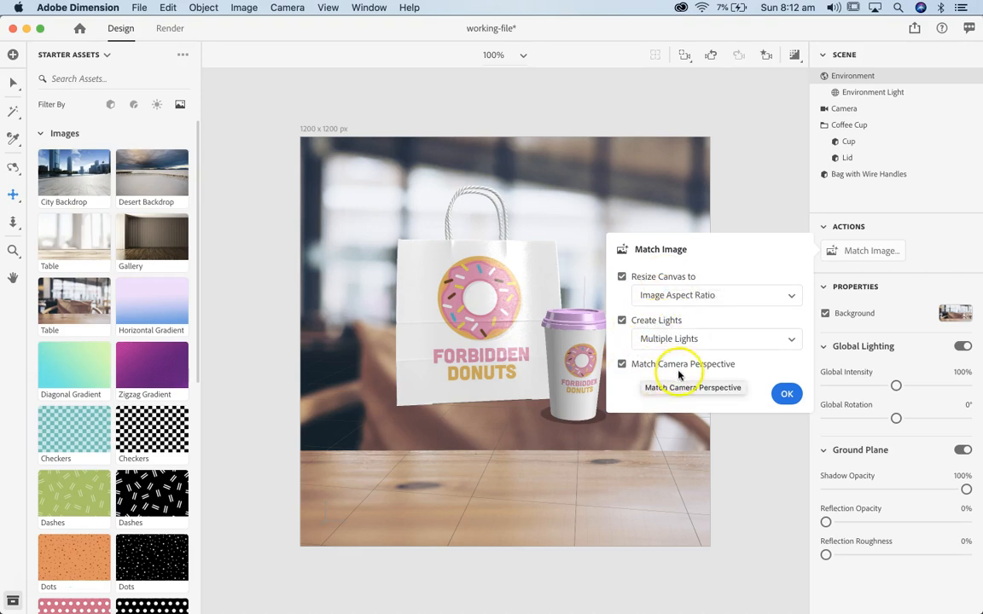
click(786, 396)
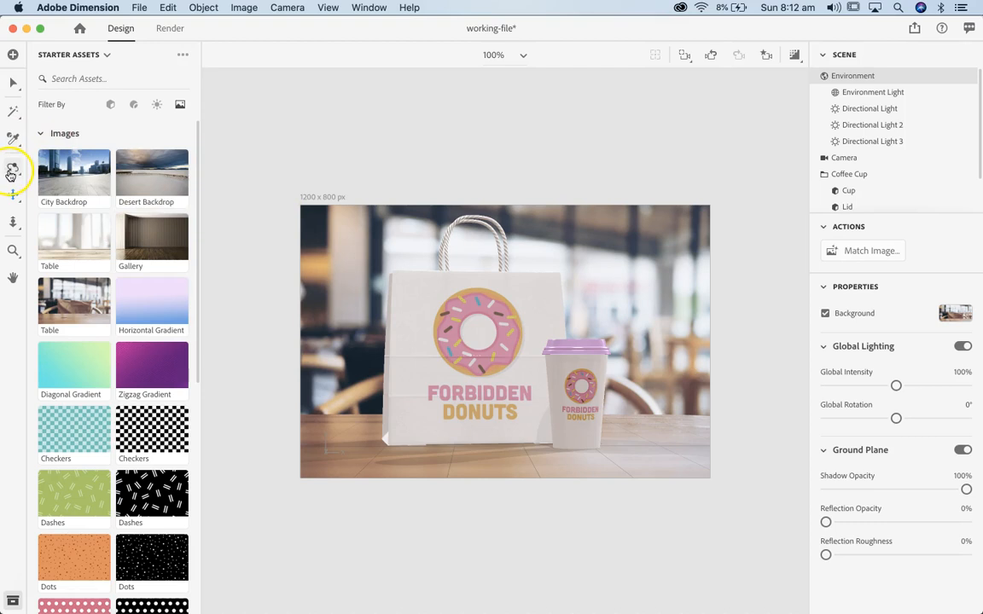
- Rotate the bag about its vertical axis to a Y rotation of 19°
click(12, 83)
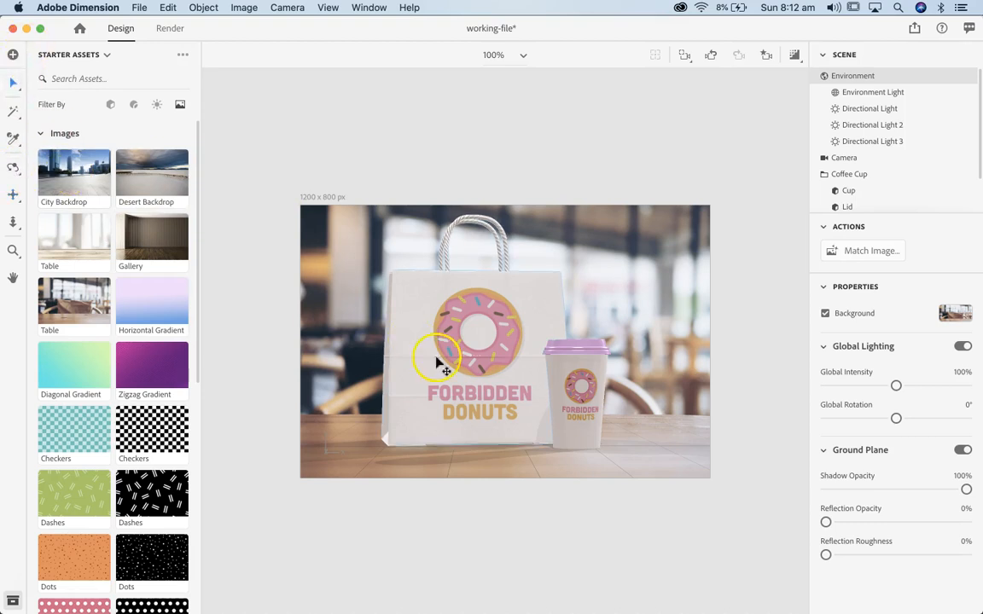
click(461, 394)
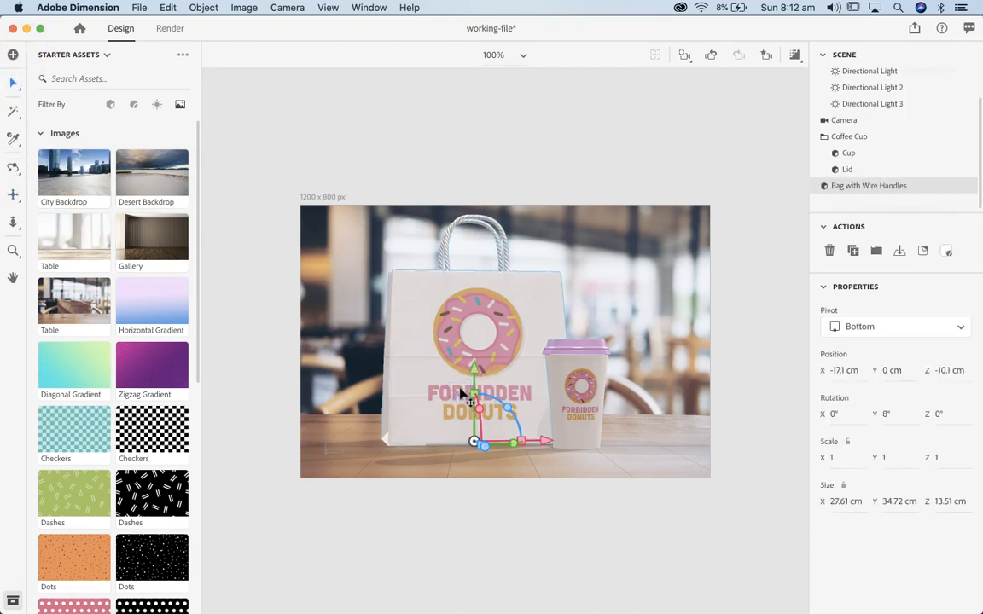
mouse_move(518, 447)
mouse_down()
mouse_move(528, 442)
mouse_move(520, 445)
mouse_move(526, 453)
mouse_up()
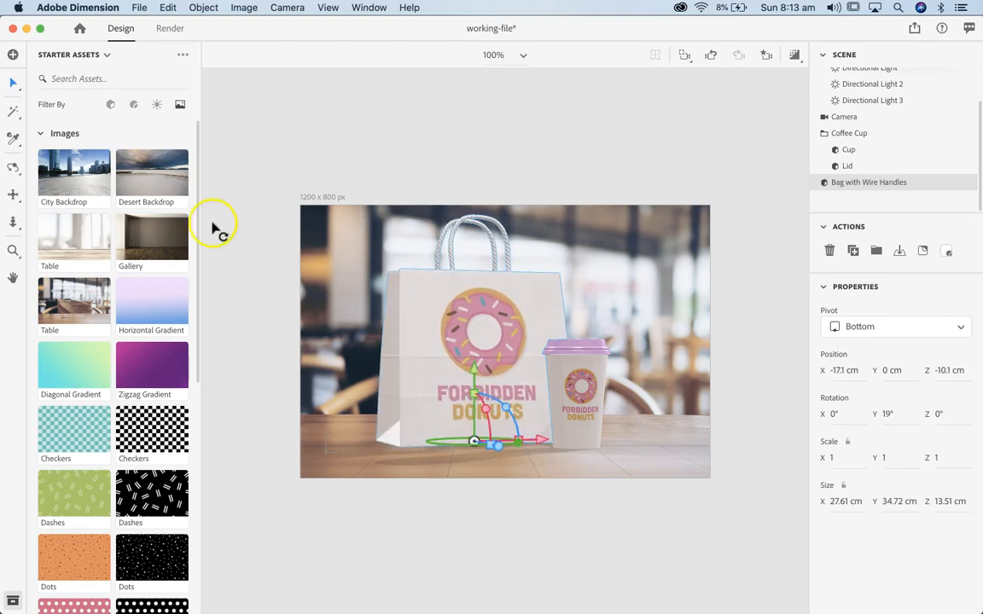
- Rotate the coffee cup to -41° about Y and move it in front of the bag, at about X -16.2 cm, Z 20.4 cm
click(556, 381)
drag(652, 452, 600, 458)
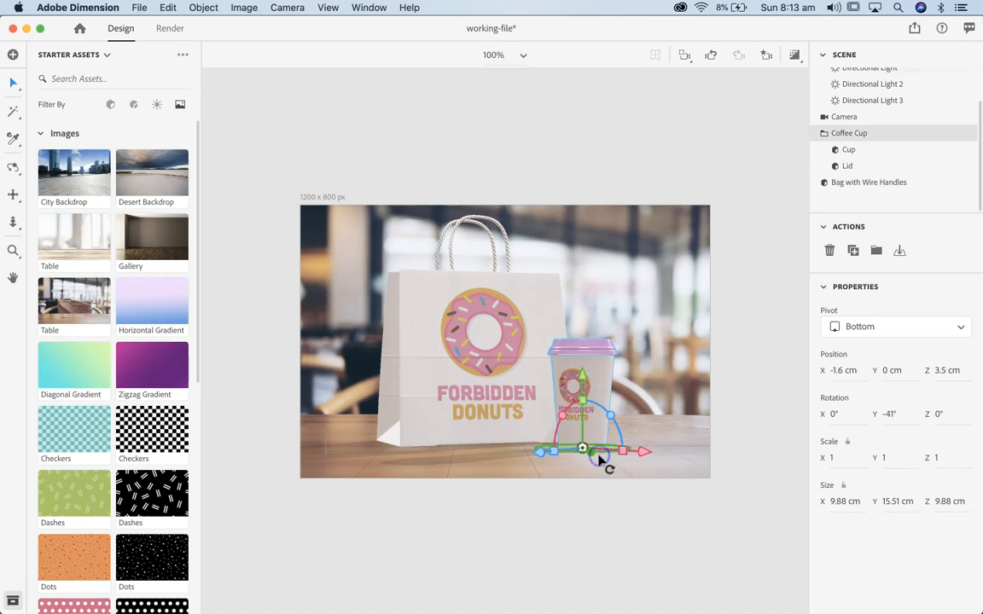
drag(539, 455, 427, 518)
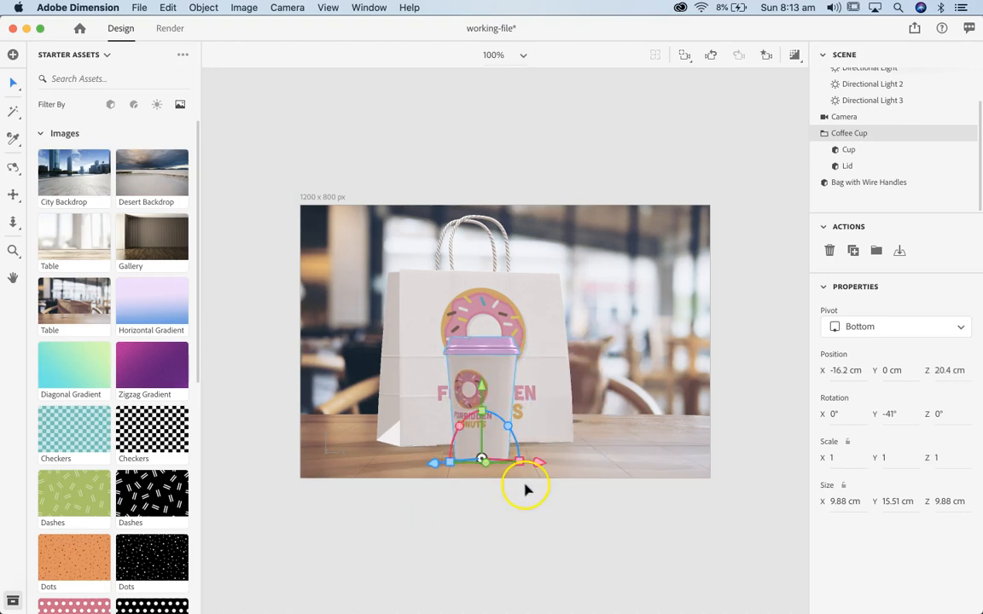
- Move the coffee cup beside the bag, to about X -3.8 cm, Z 31 cm, and rotate it to -29° about Y
drag(540, 461, 652, 471)
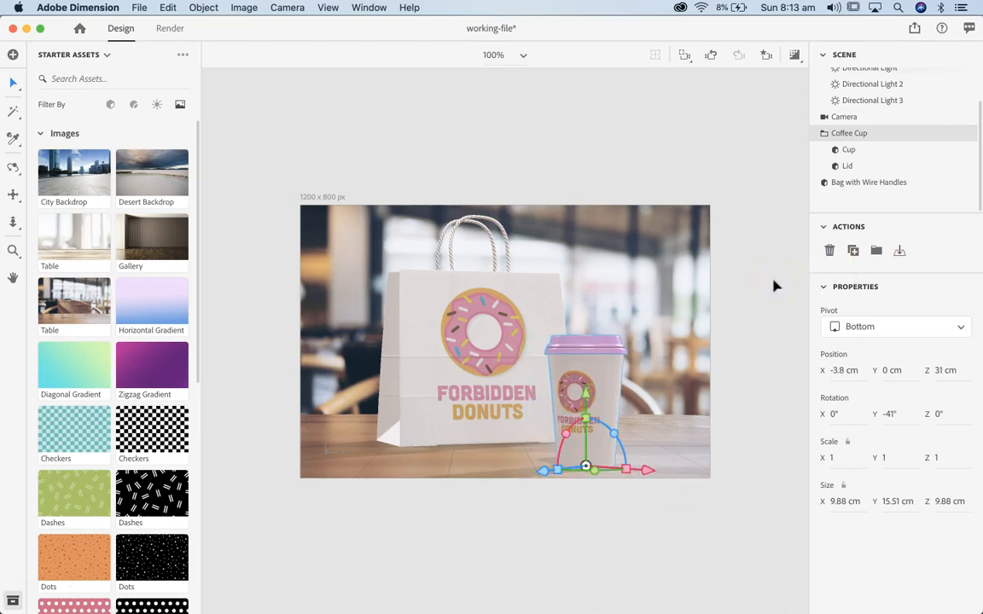
click(295, 138)
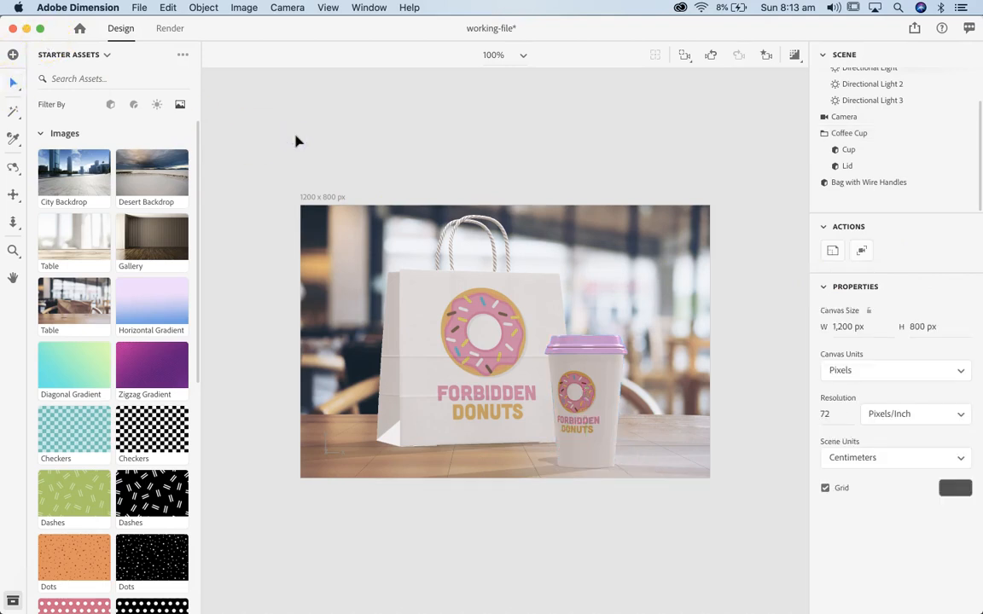
click(305, 145)
click(607, 365)
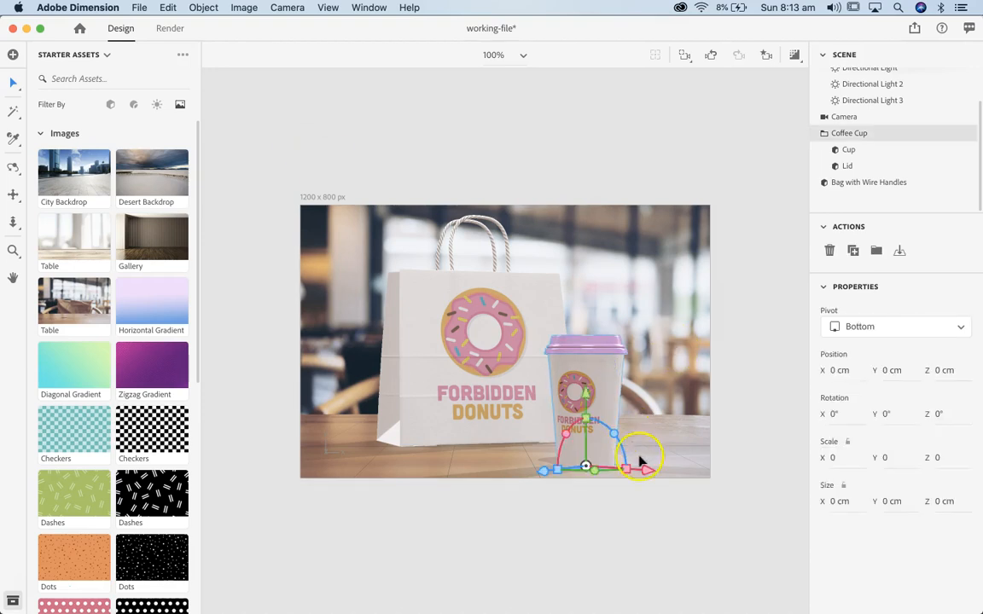
drag(596, 480, 599, 475)
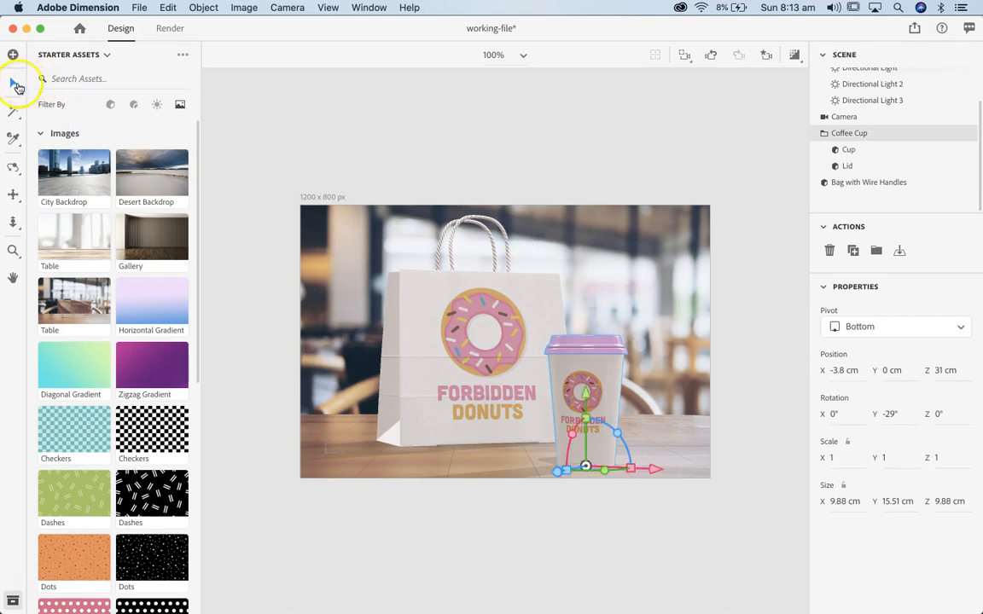
click(257, 128)
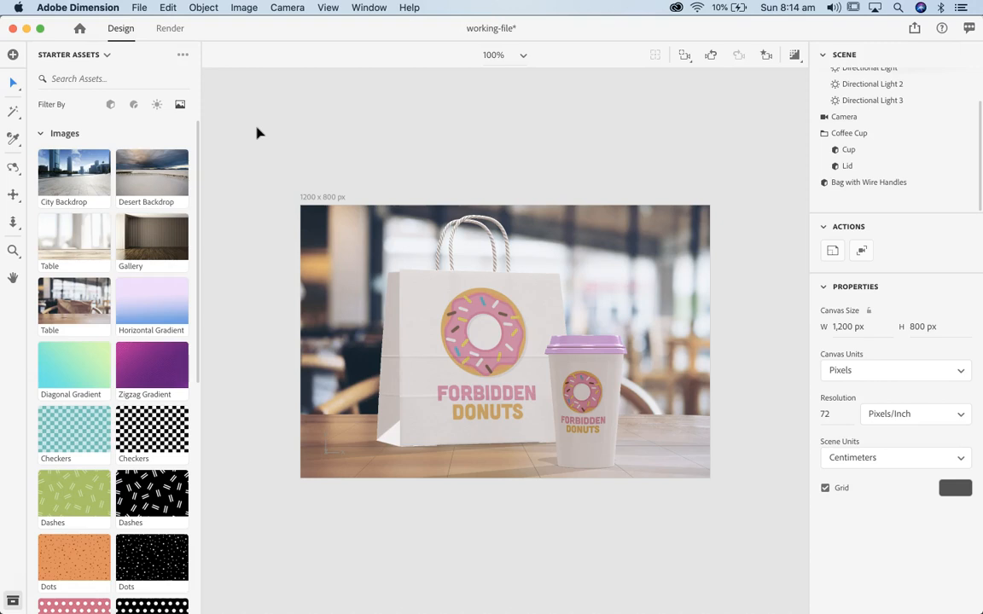
- Render the scene locally as working-file at High (Slow) quality in PSD (16 Bits/Channel) format, saved to the Desktop
click(170, 30)
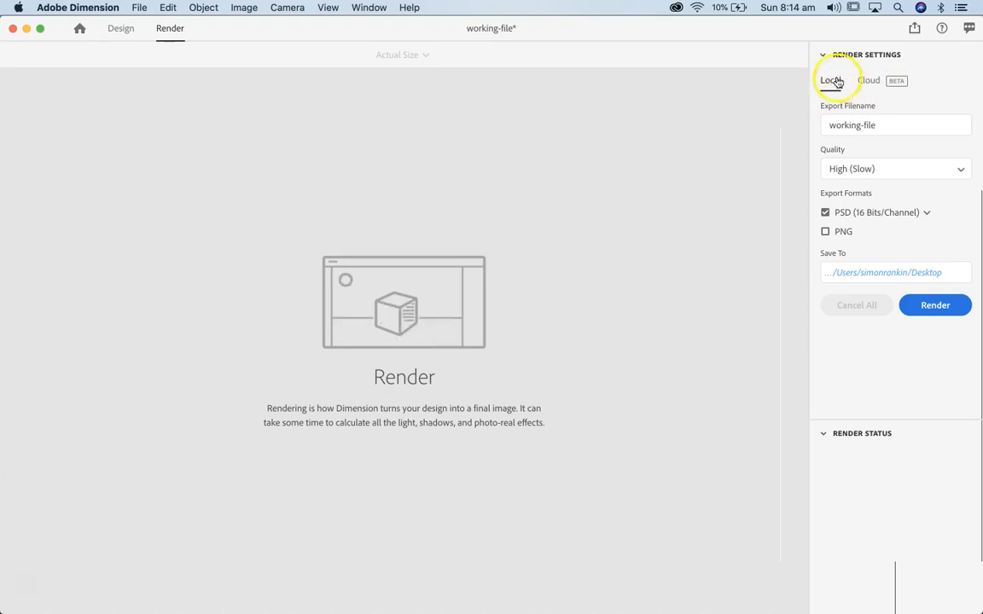
click(887, 124)
drag(888, 125, 772, 123)
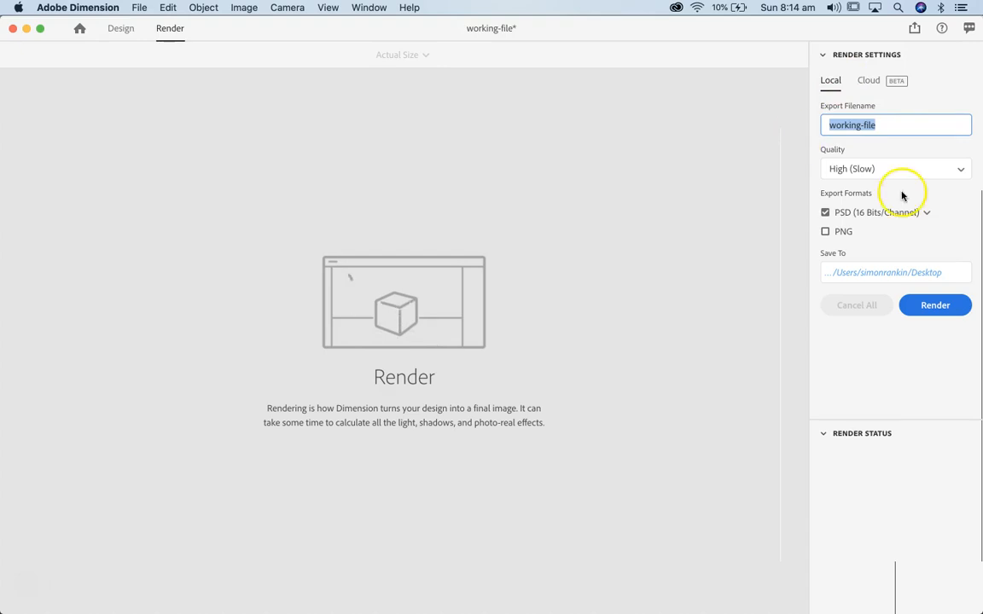
click(878, 170)
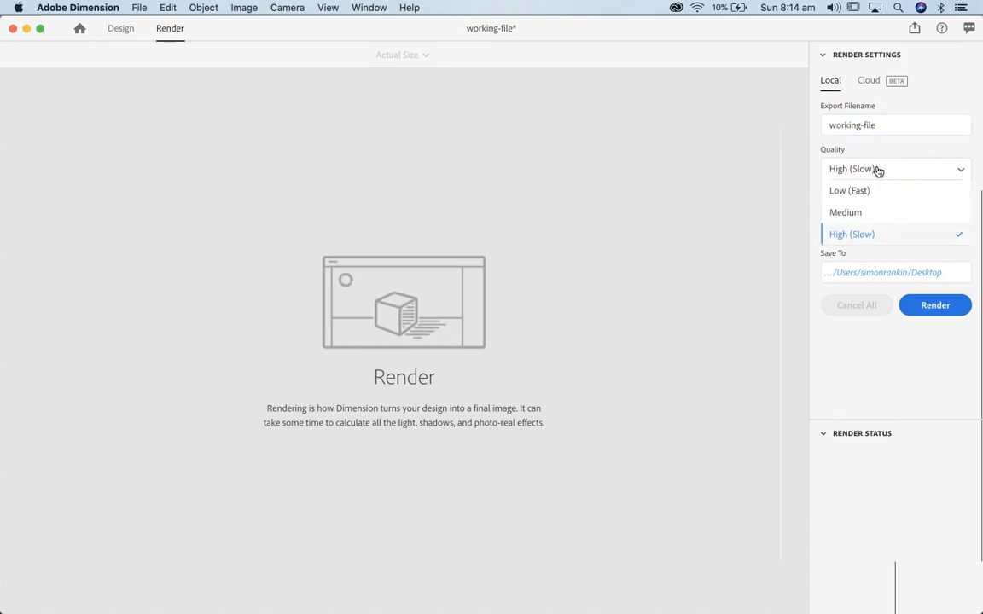
click(860, 235)
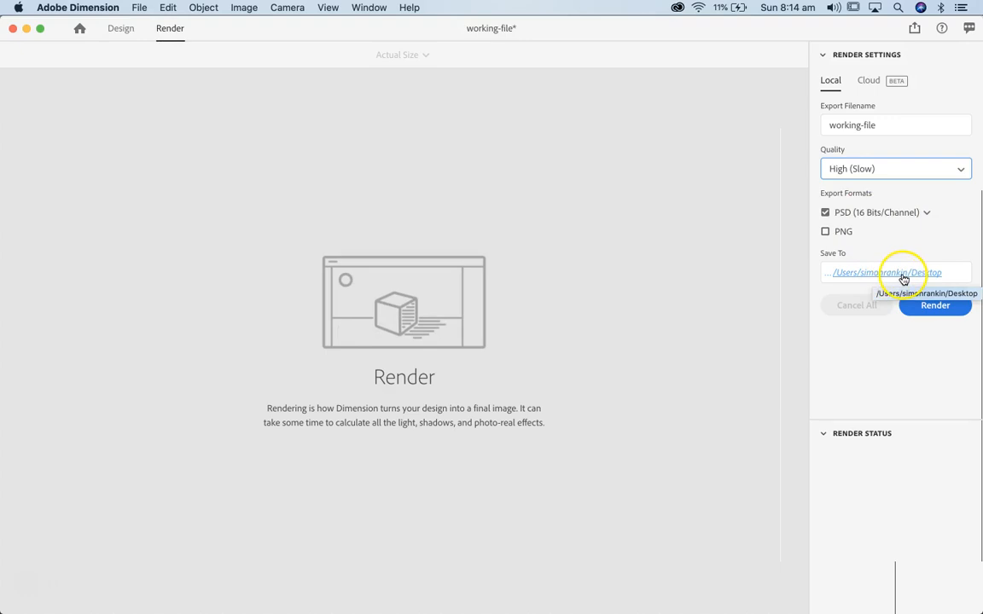
click(933, 308)
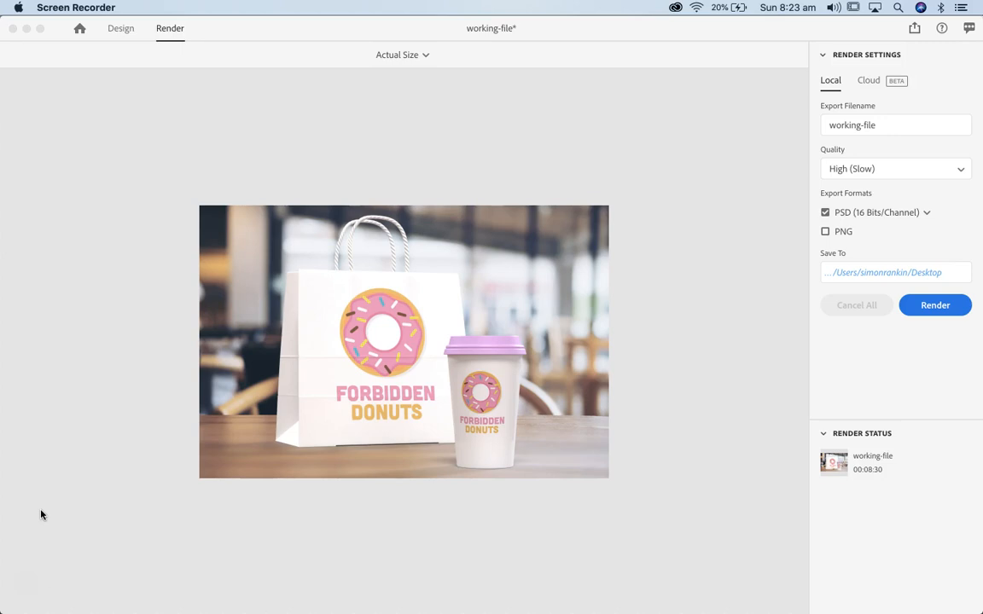
- Minimise the open windows to reach the desktop and open the rendered working-file.psd in Photoshop
click(27, 29)
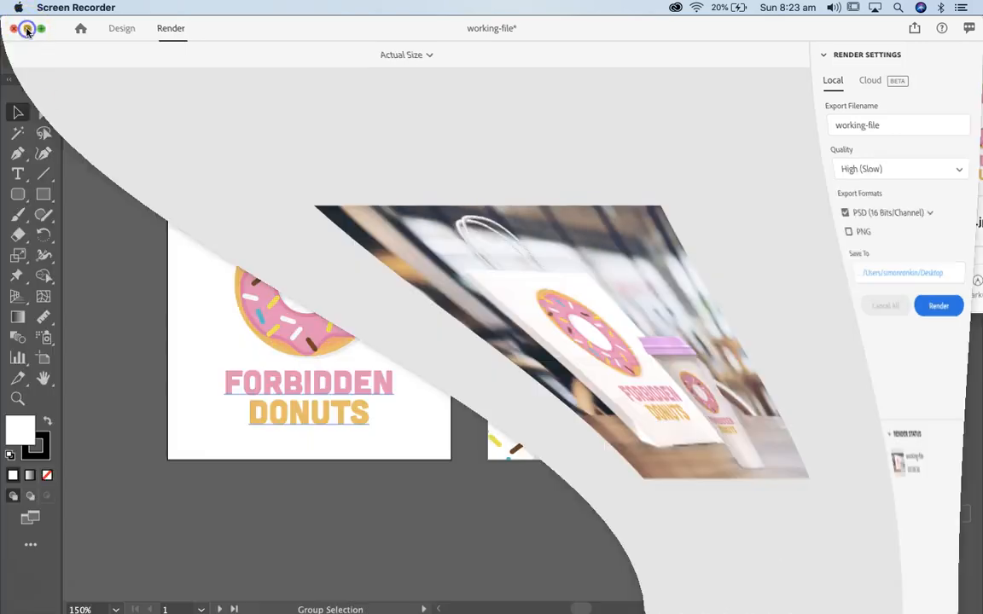
click(24, 32)
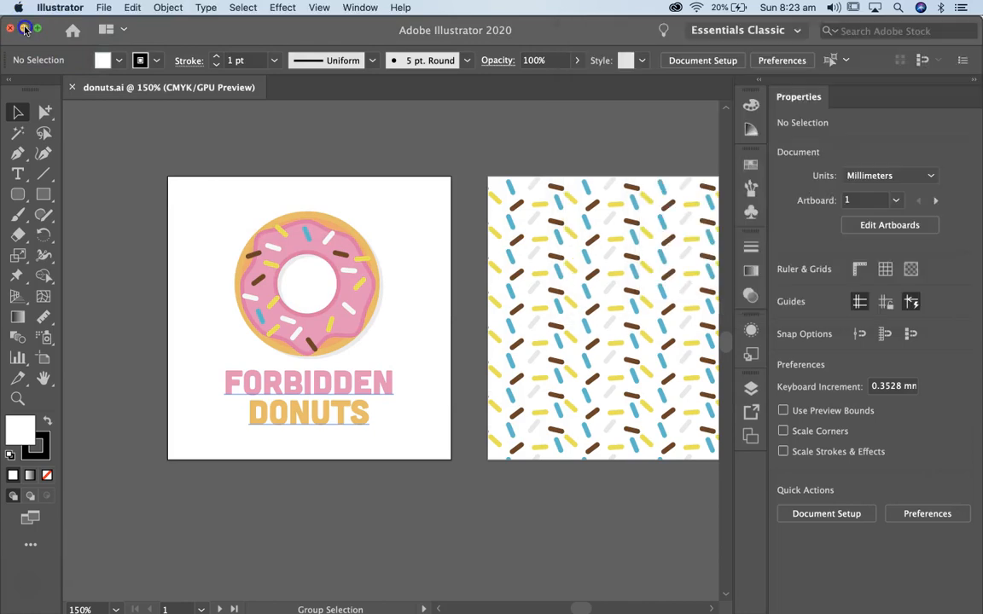
click(24, 31)
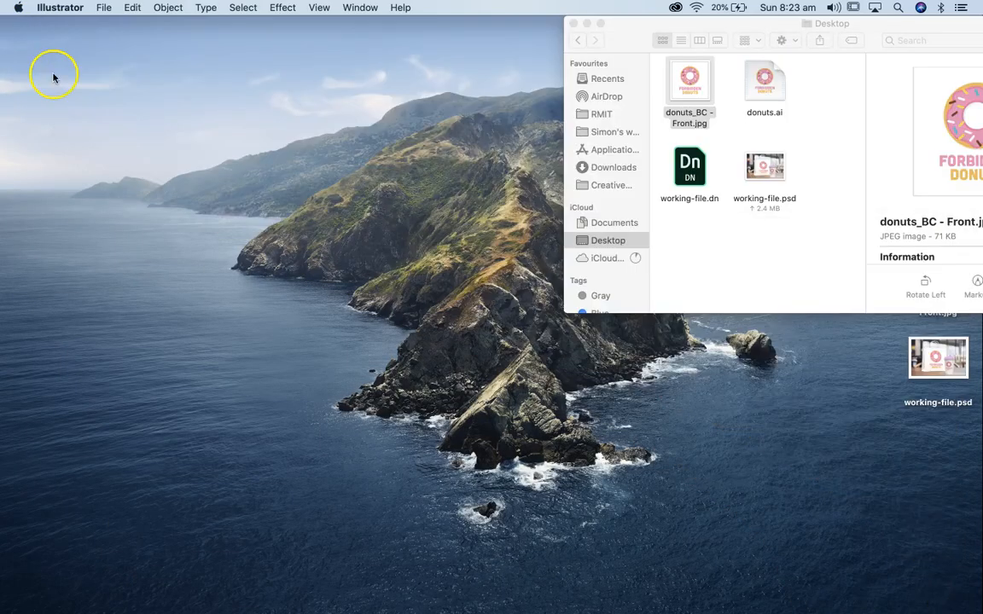
click(586, 24)
click(809, 326)
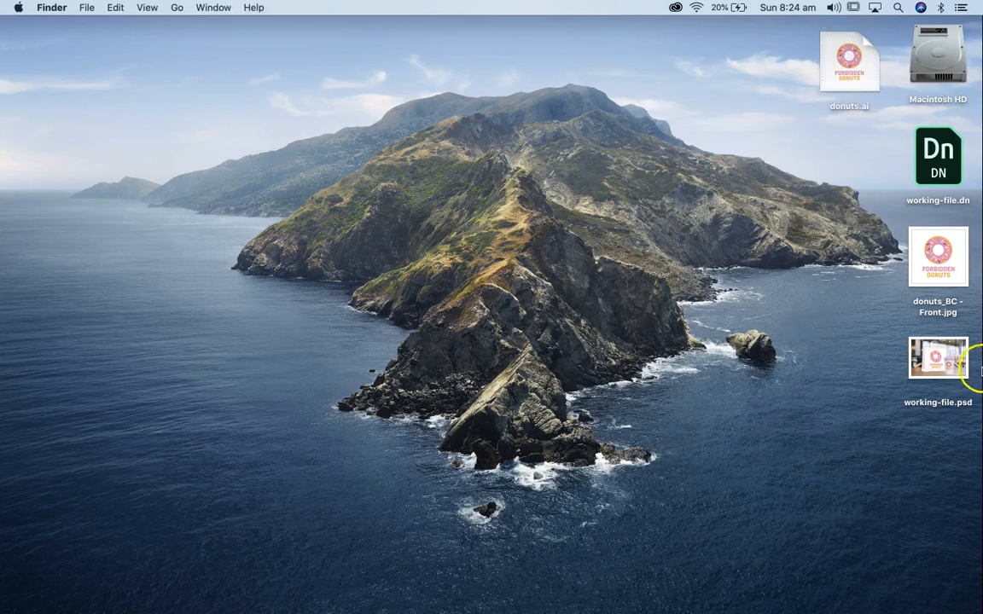
click(936, 367)
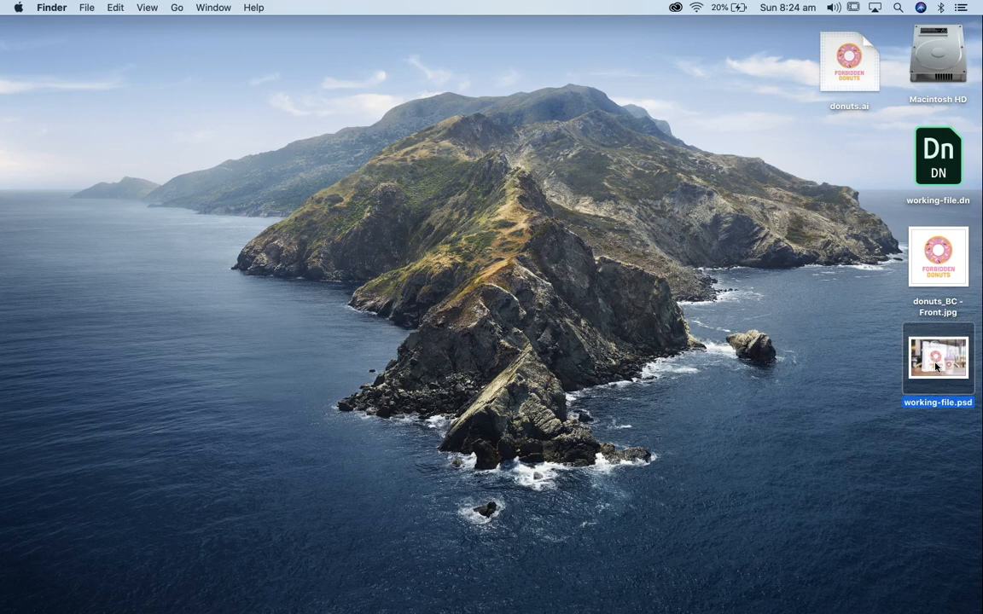
double_click(936, 367)
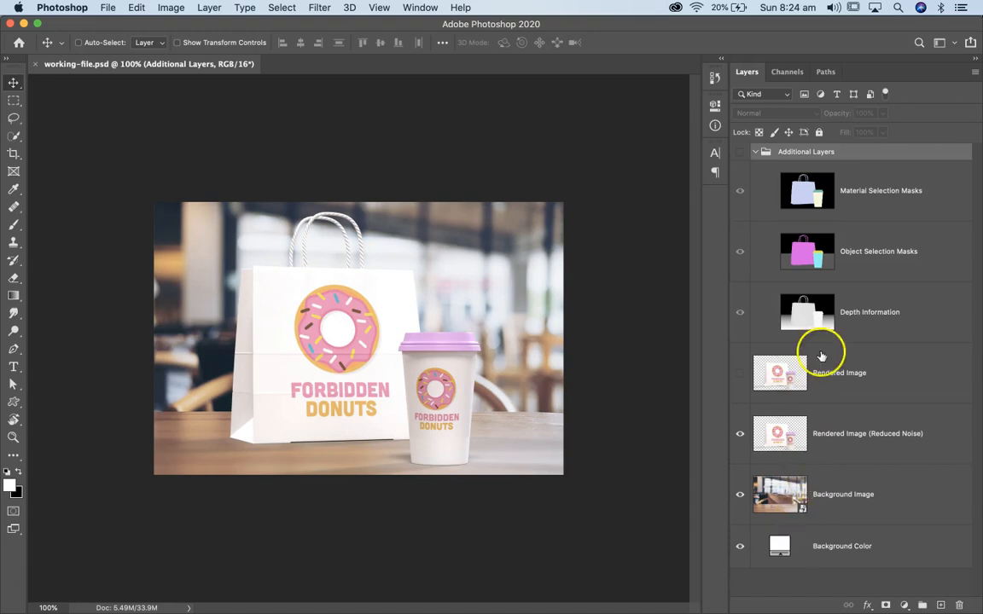
- Collapse the Additional Layers group and toggle the Rendered Image (Reduced Noise) layer off and on to compare it with the background
click(755, 152)
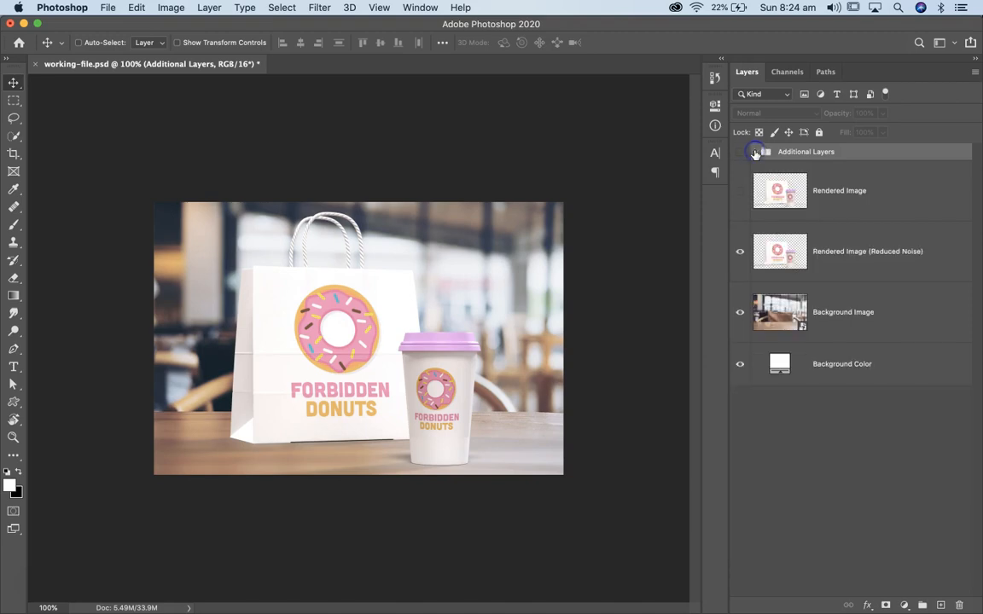
click(740, 255)
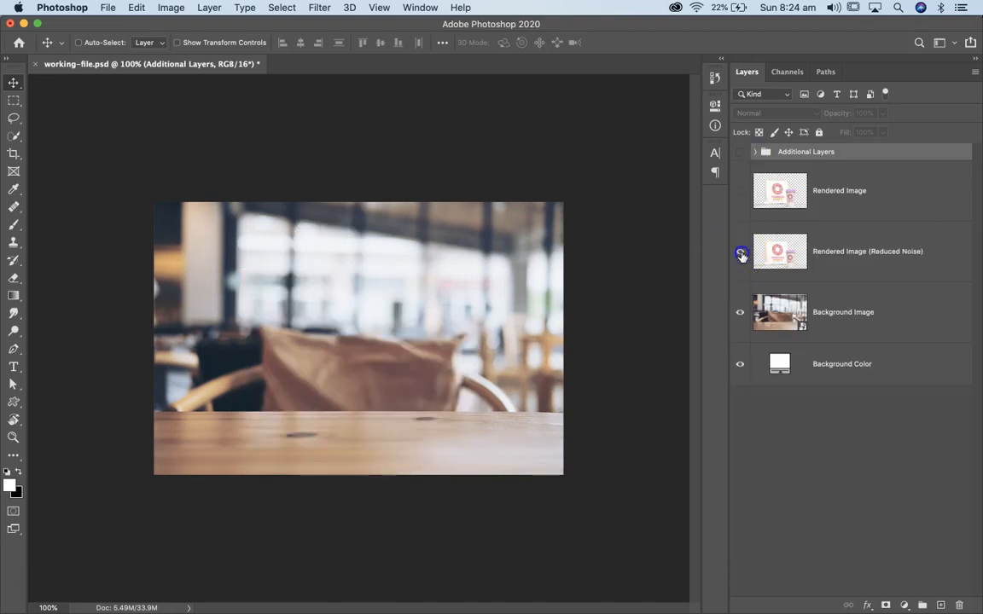
click(741, 254)
click(741, 254)
click(741, 254)
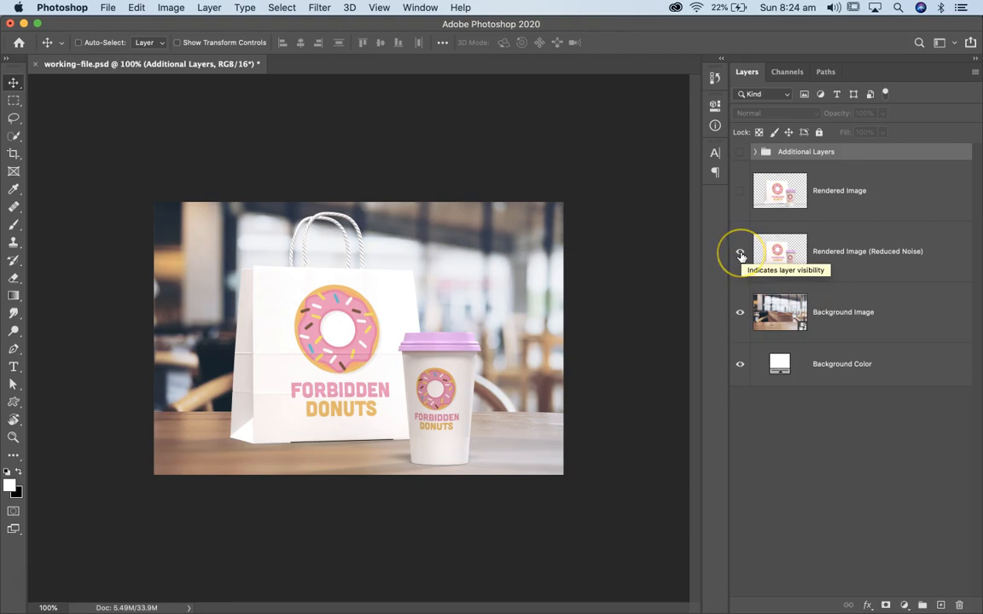
- Hide the Background Image layer and recolour the Background Color fill with the light purple sampled from the cup lid
click(740, 312)
click(768, 361)
double_click(779, 362)
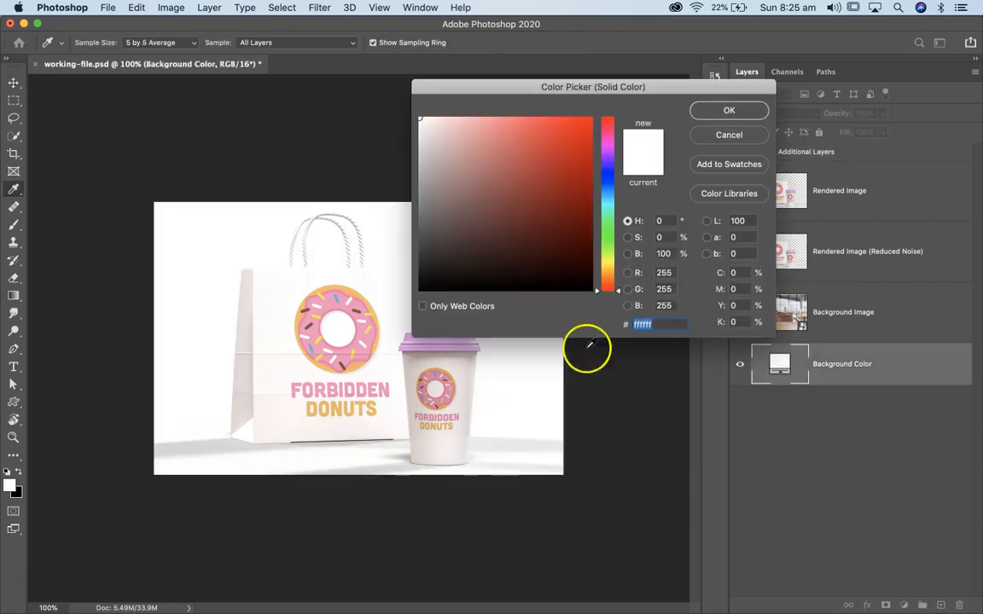
click(441, 345)
click(717, 111)
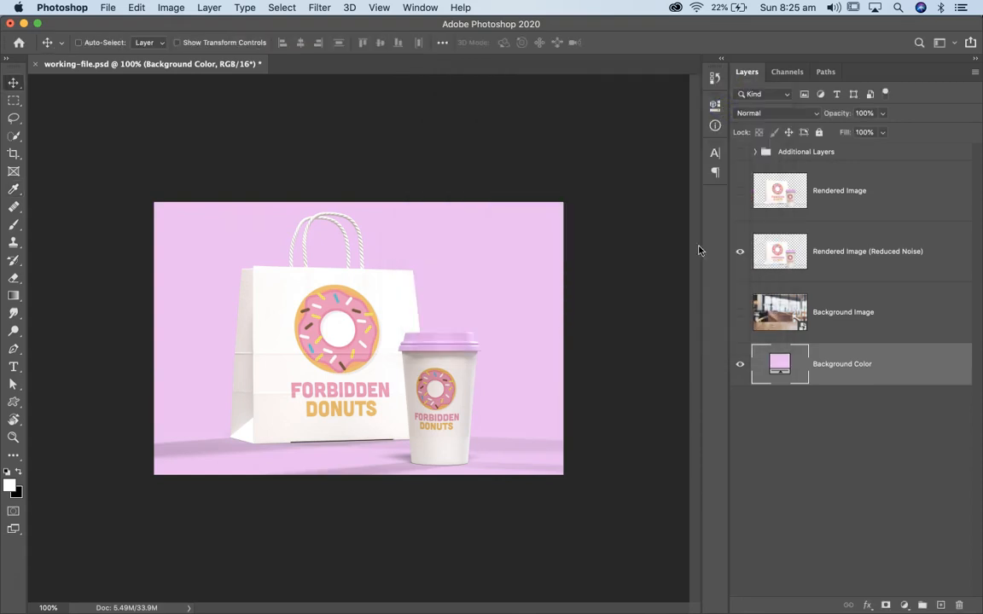